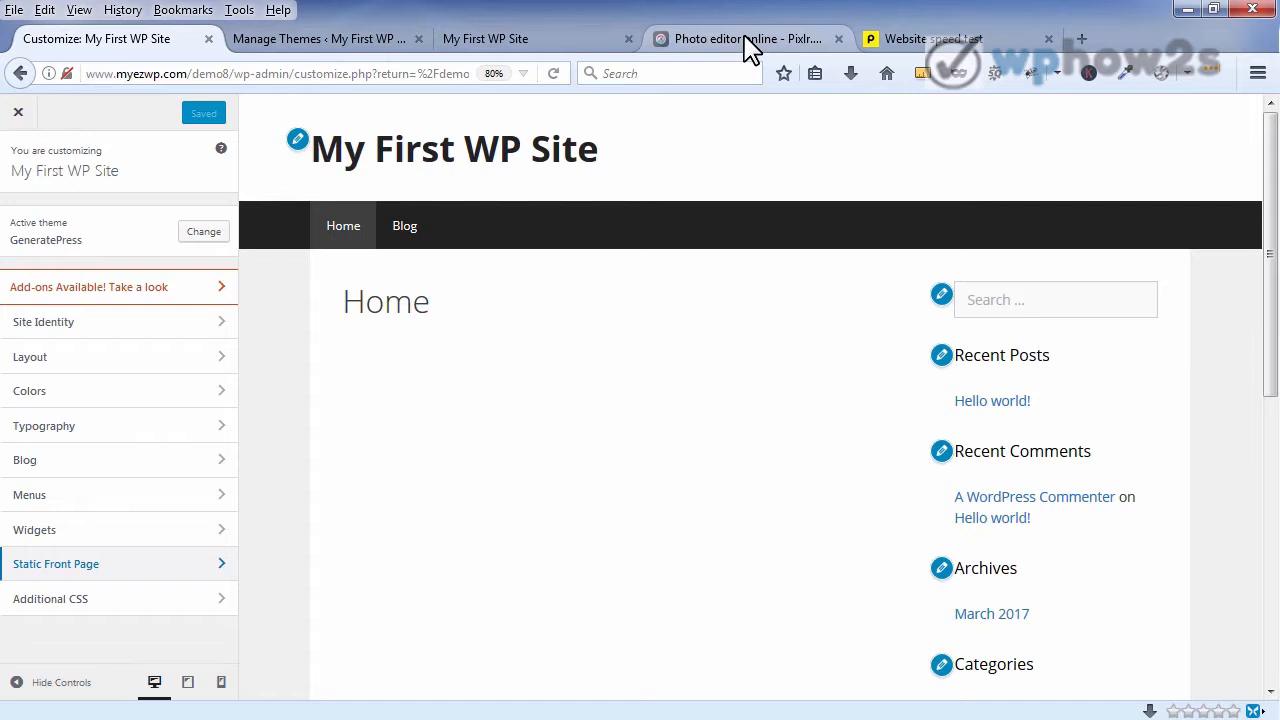
Switch to the Pixlr site, launch the Pixlr Editor web app and start creating a new blank image.
click(748, 40)
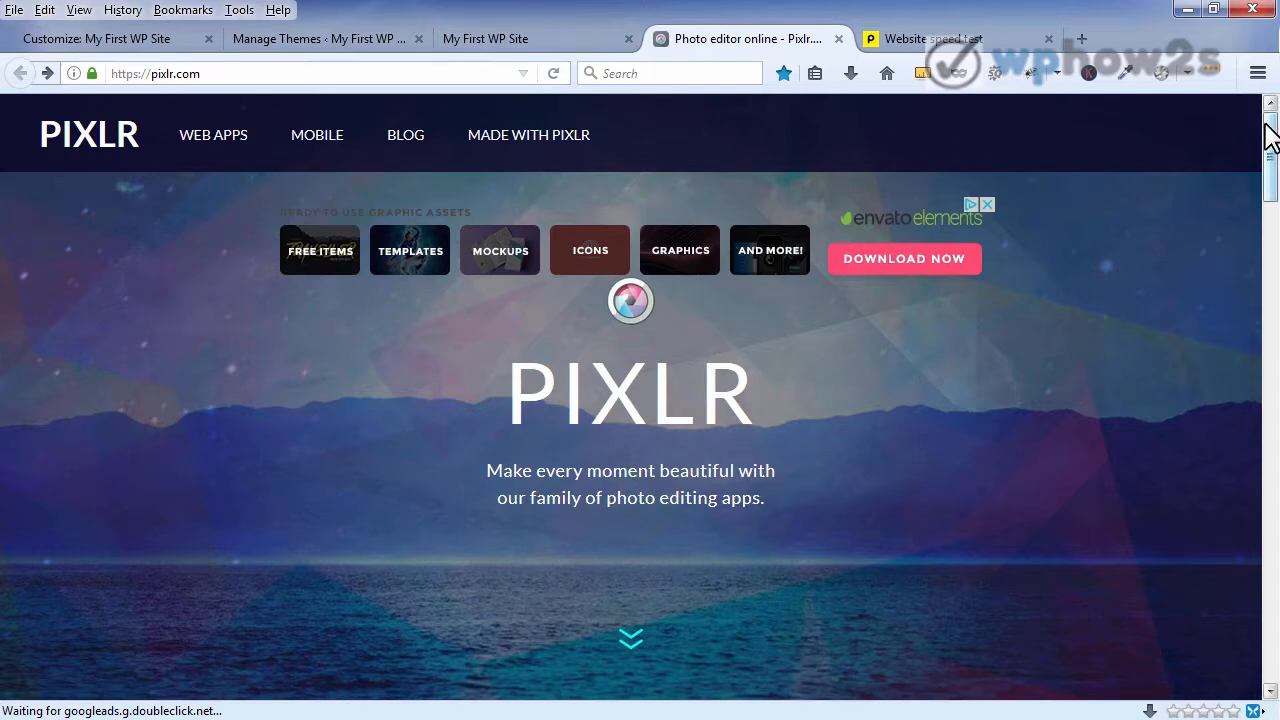
drag(1270, 135, 1269, 360)
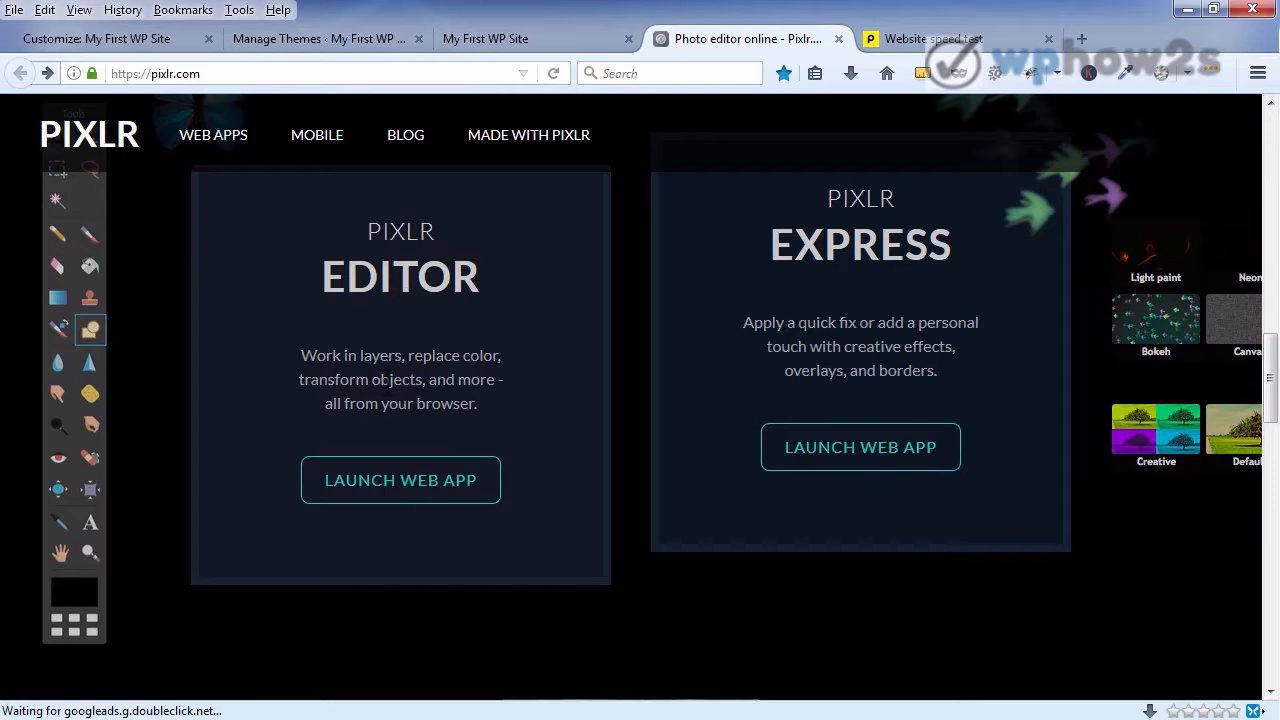
click(378, 484)
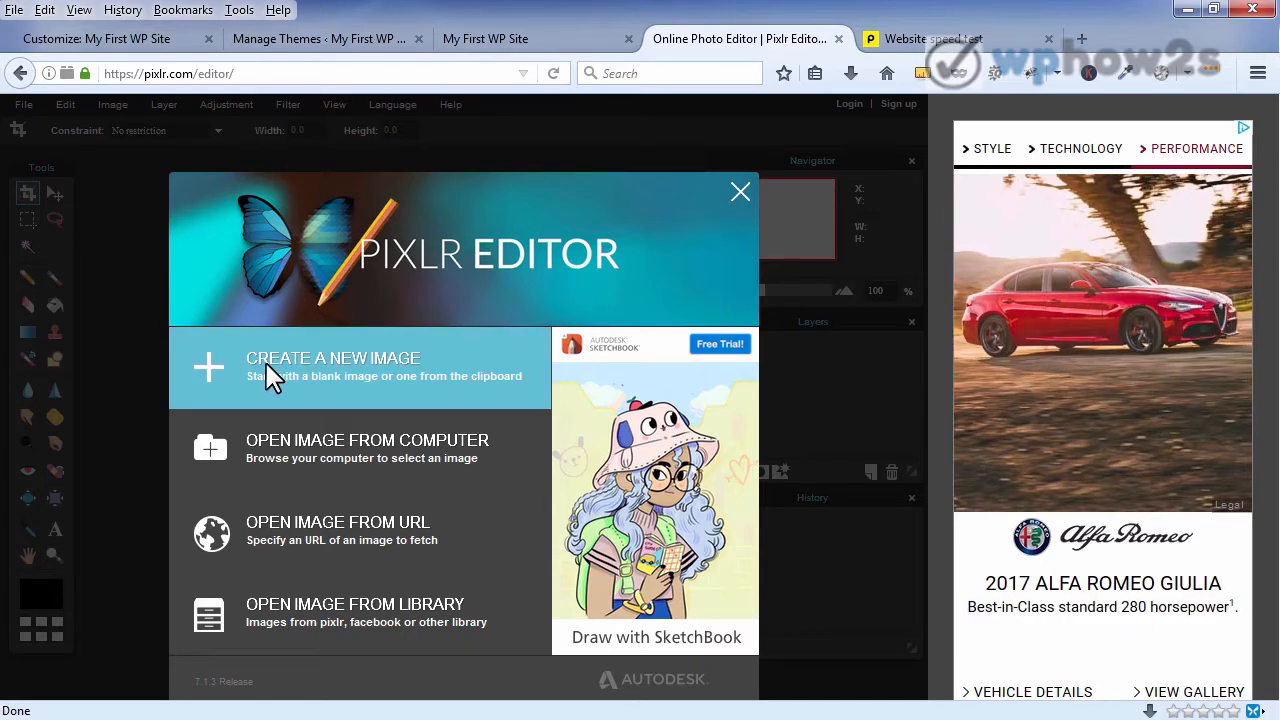
click(270, 378)
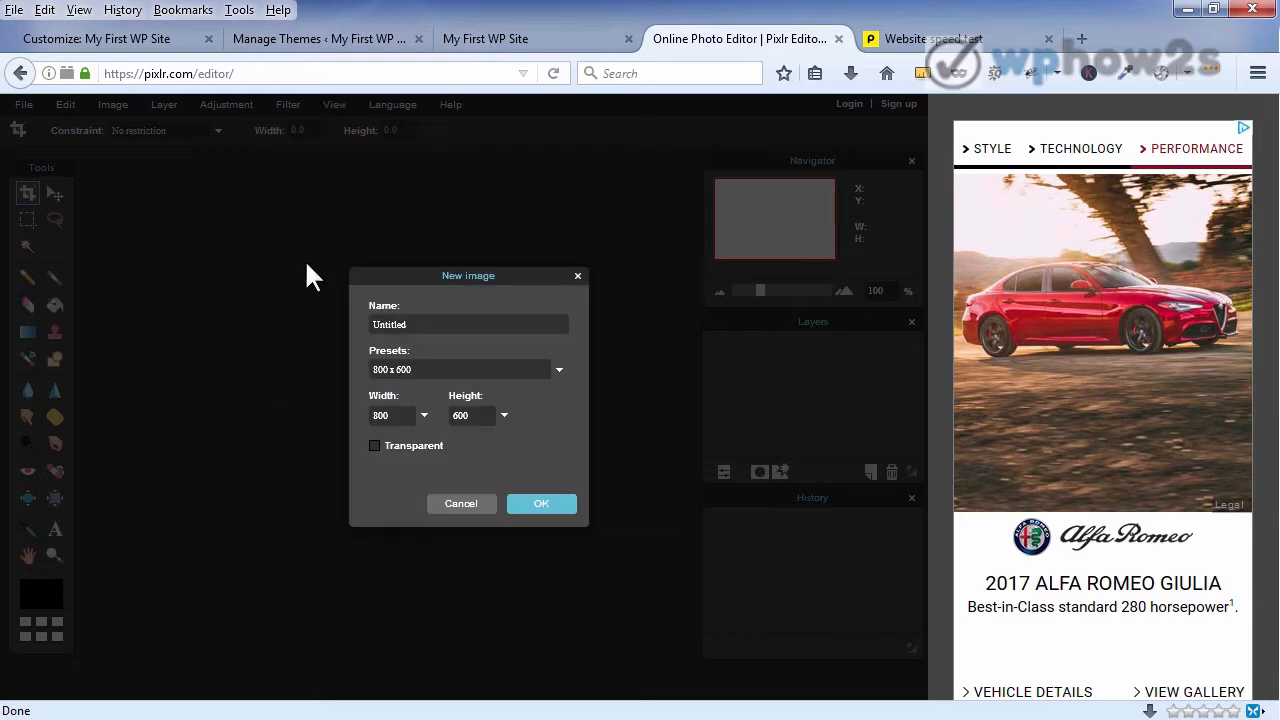
Check the suggested logo image dimensions in the Site Identity settings of the WordPress customizer.
click(88, 40)
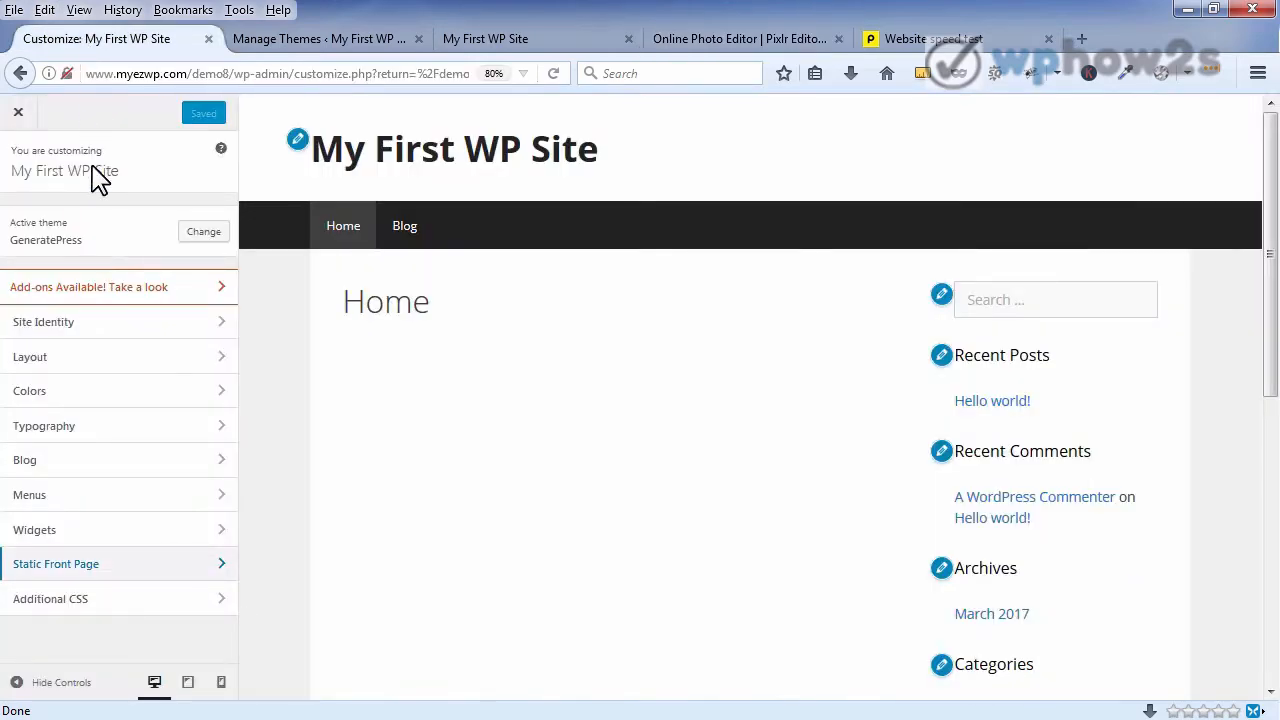
click(82, 325)
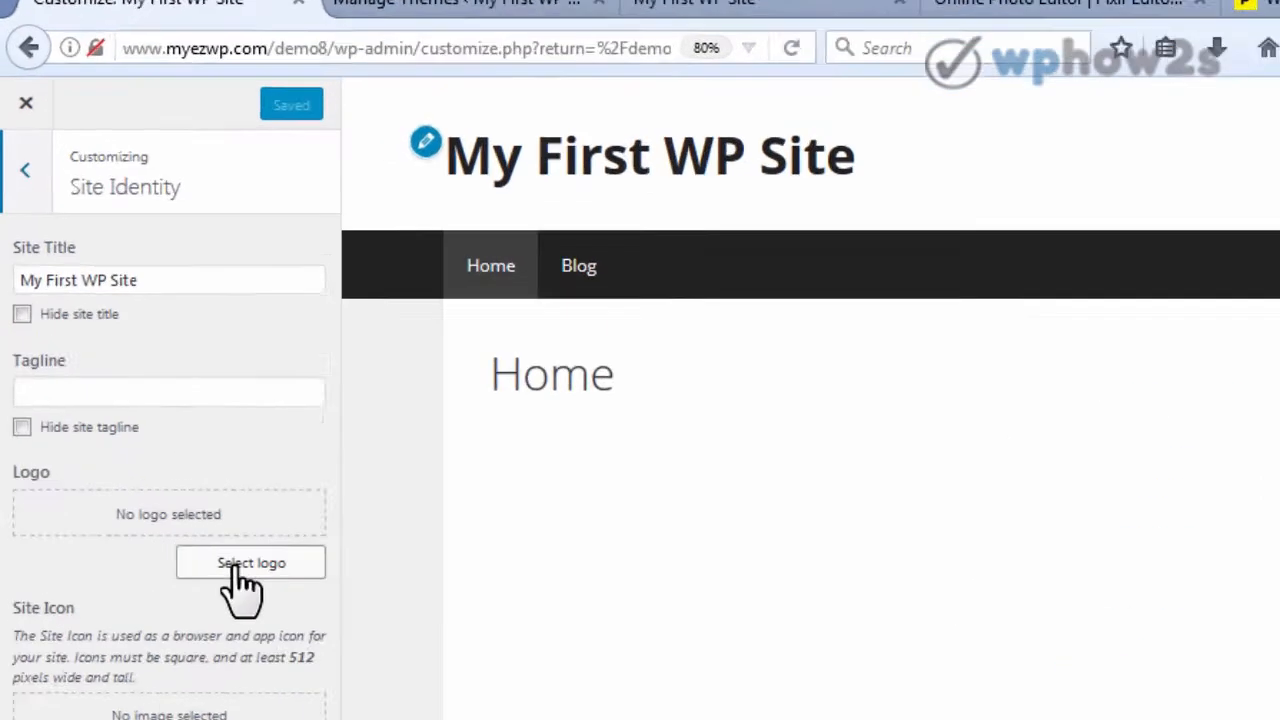
click(168, 434)
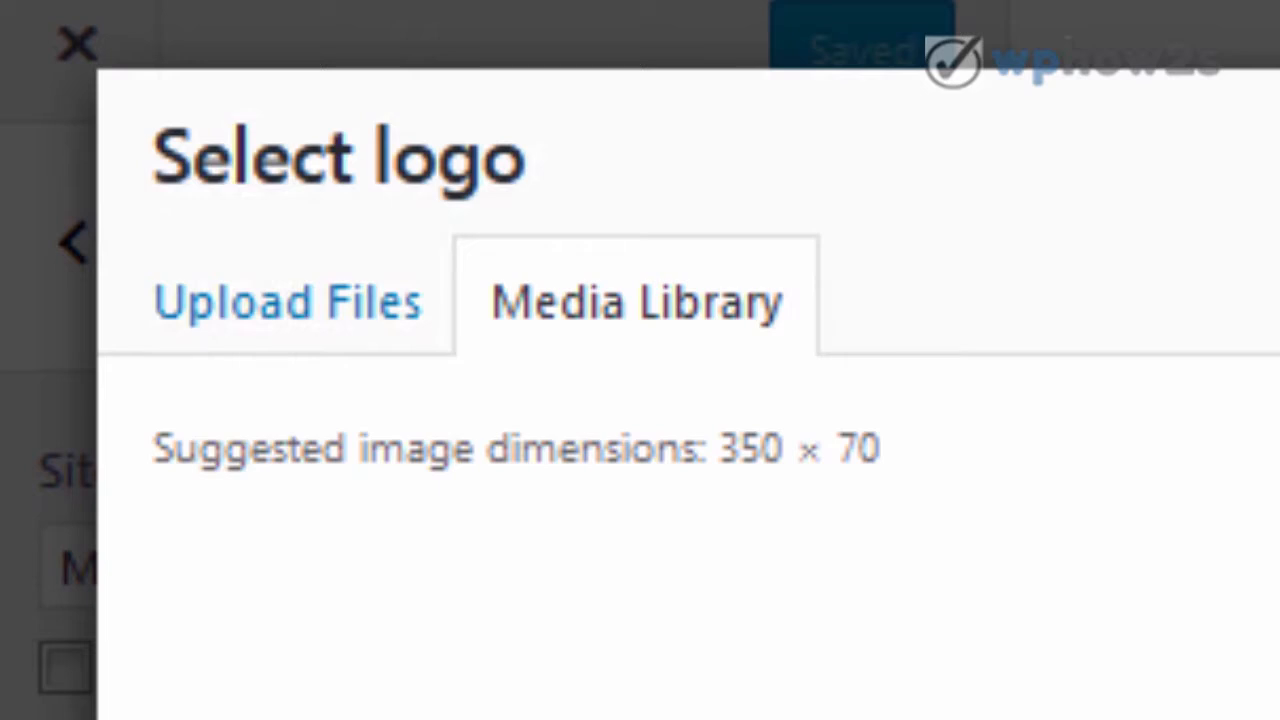
click(1236, 138)
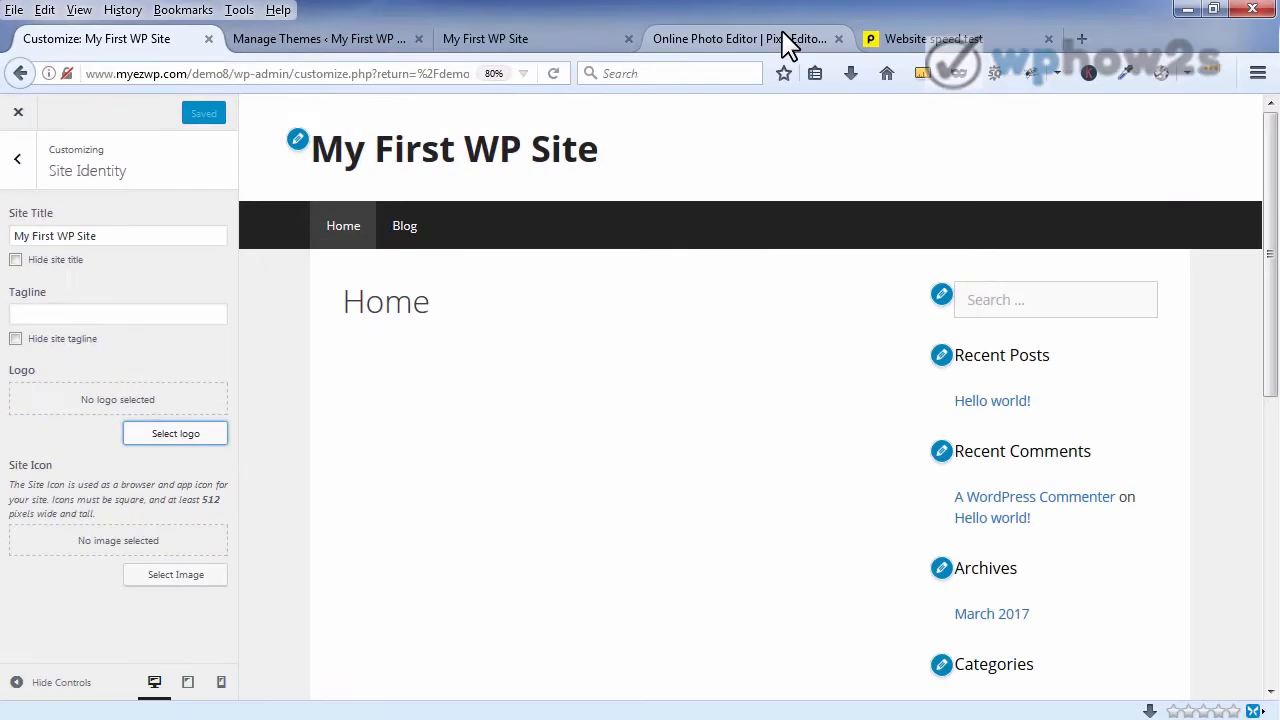
In Pixlr Editor, create a transparent image 350 wide by 70 high and move its window nearer the middle of the workspace.
click(740, 39)
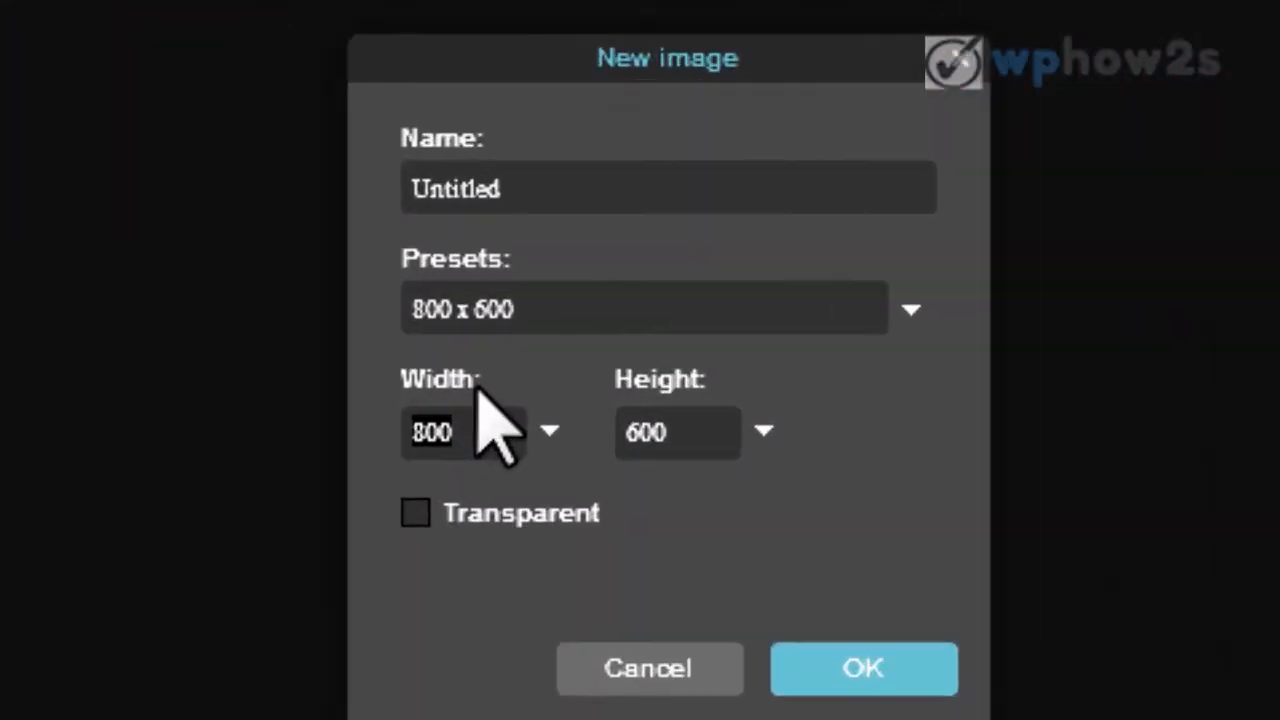
text(350)
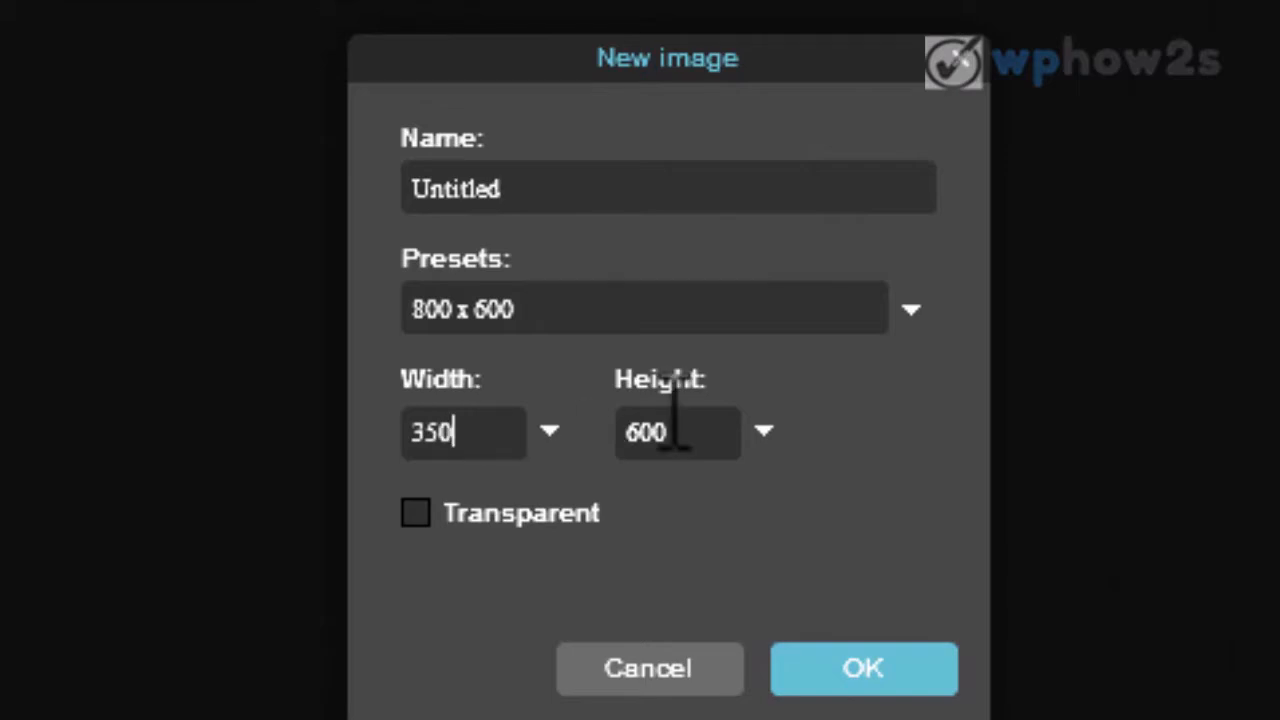
drag(711, 415, 628, 398)
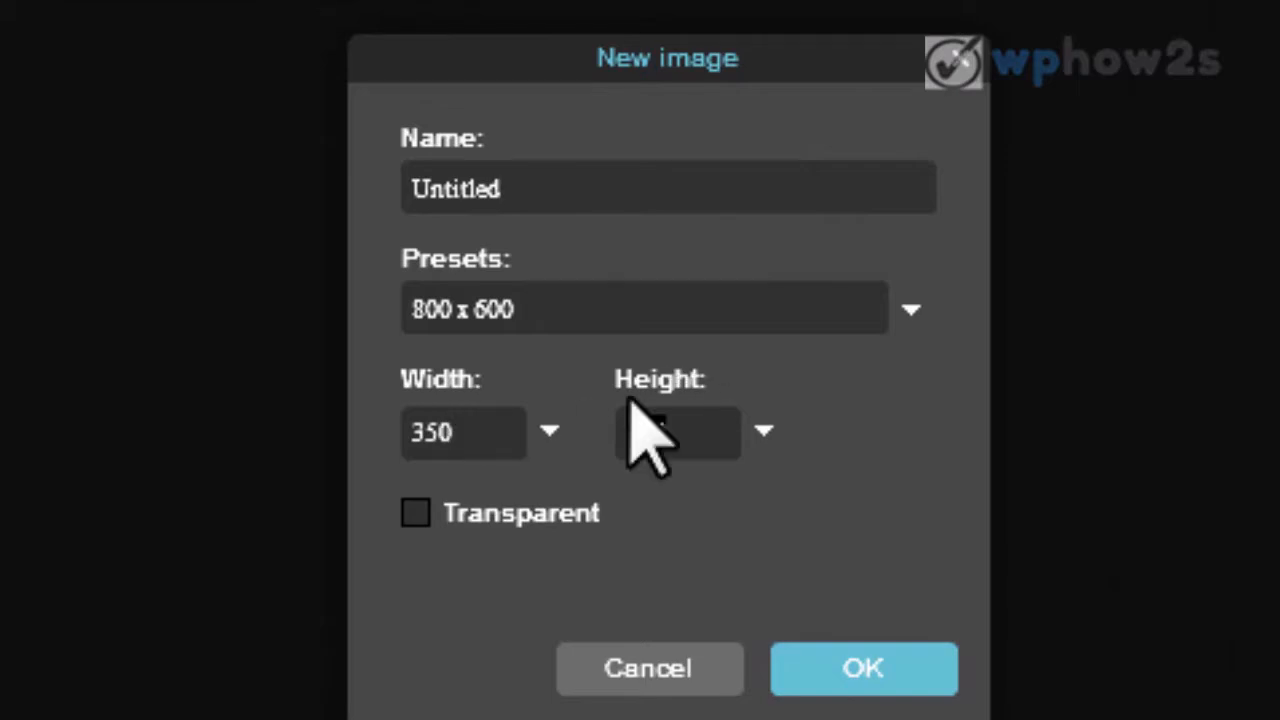
text(70)
click(415, 512)
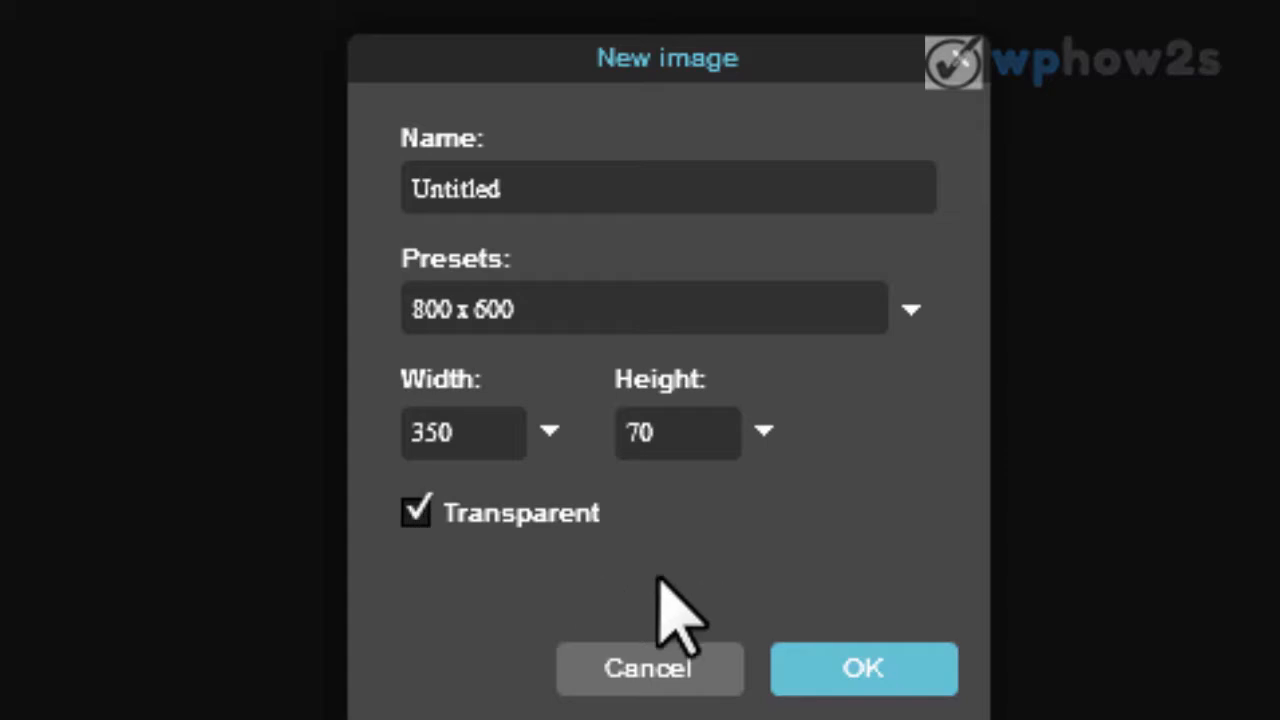
click(840, 668)
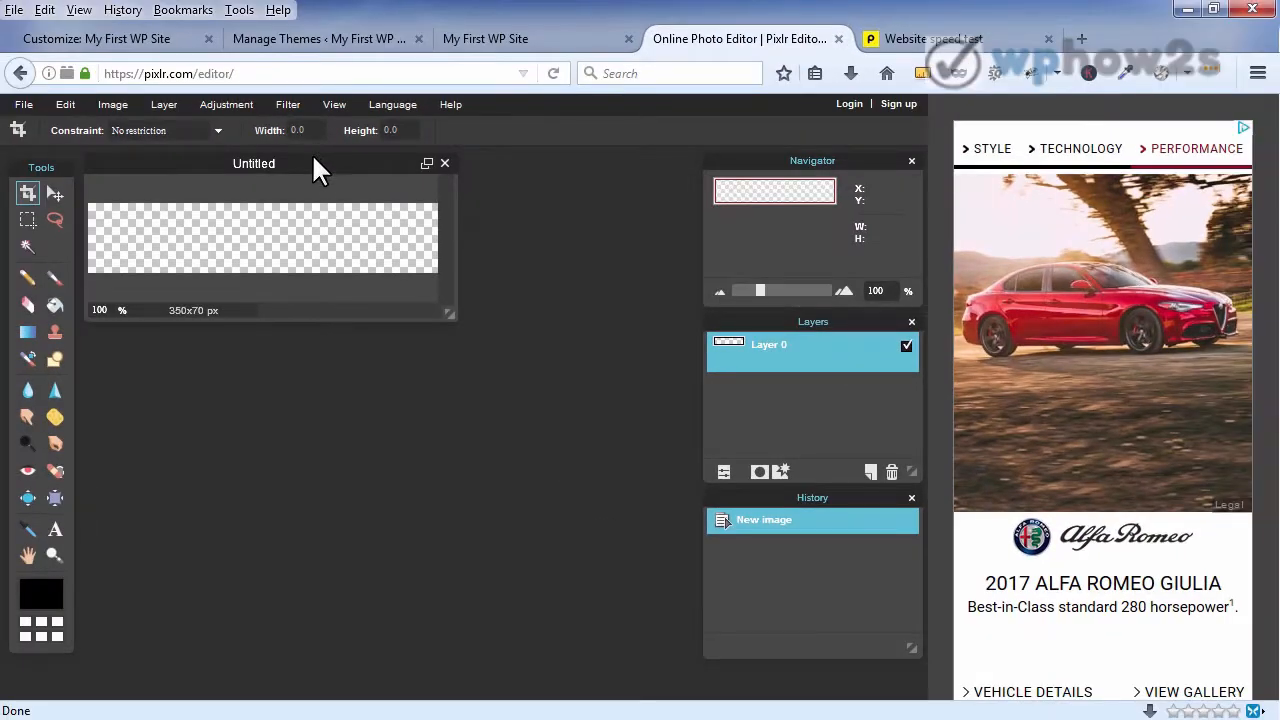
drag(313, 163, 432, 292)
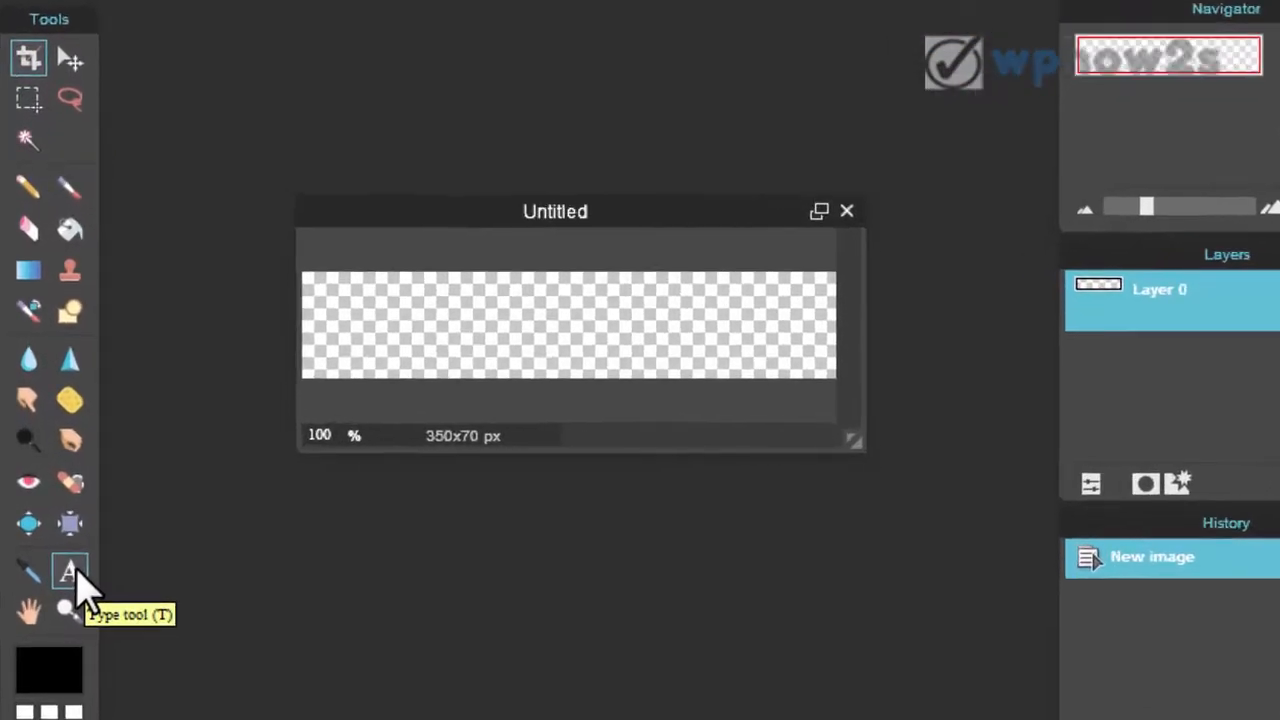
Add the text "My EZ WP" to the blank logo canvas with the Type tool.
click(90, 602)
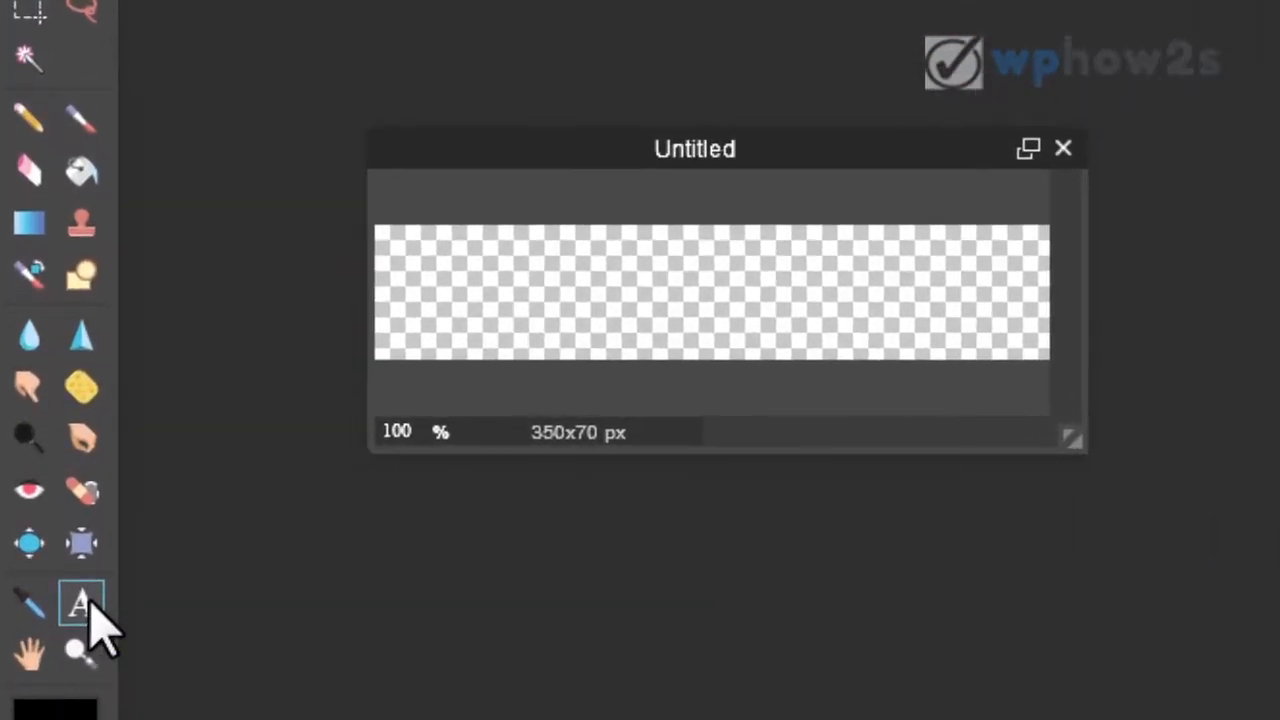
click(447, 282)
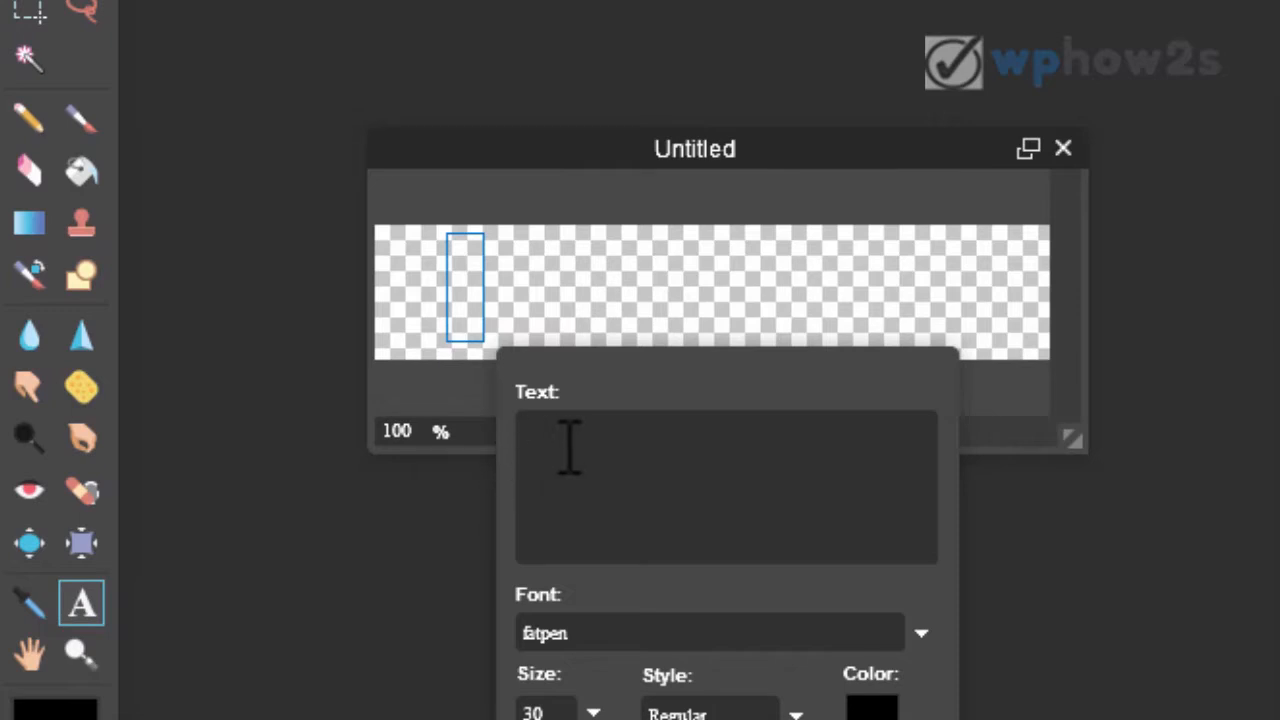
text(M)
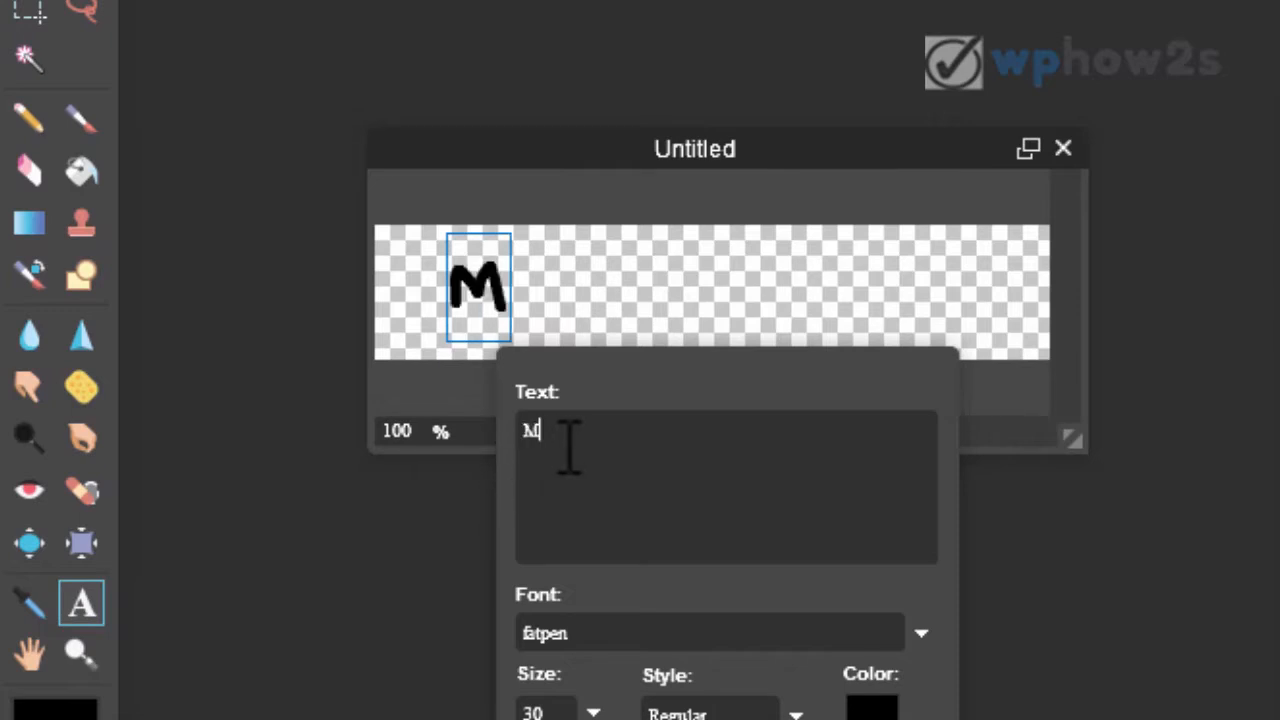
text(y EZ WP)
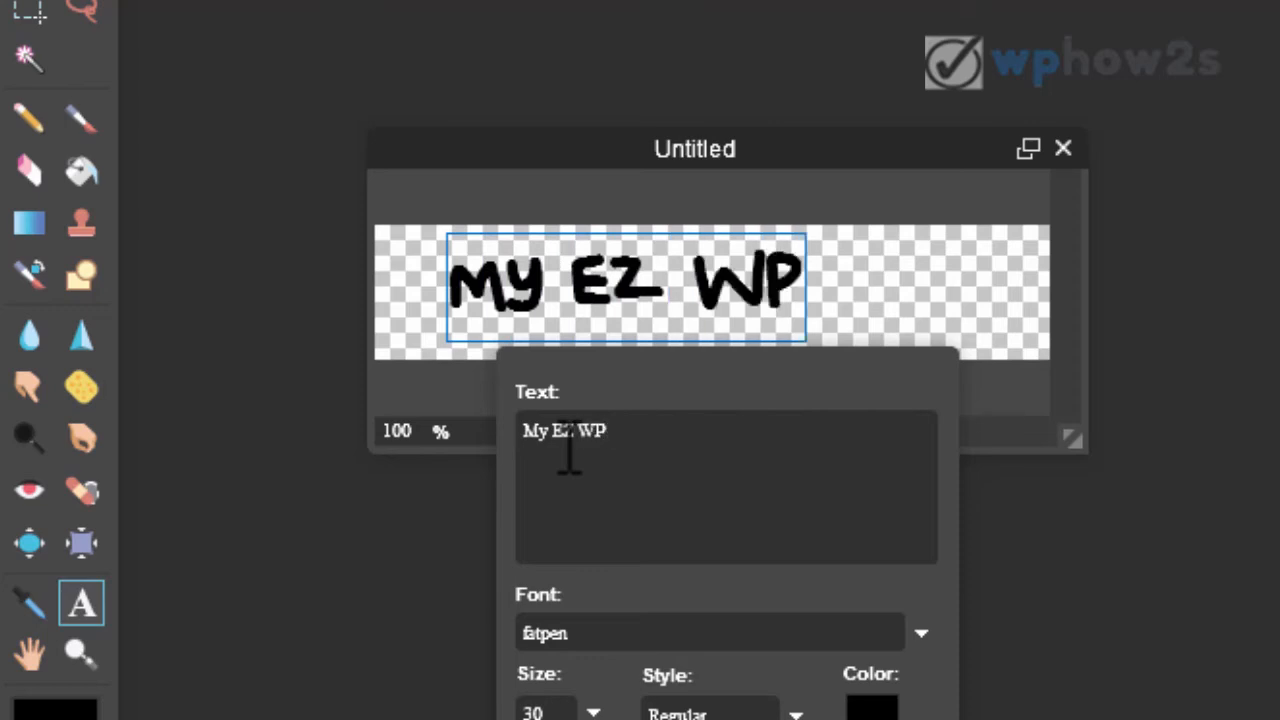
Format the logo text at size 46 in the Acme font with the Bold style.
click(593, 713)
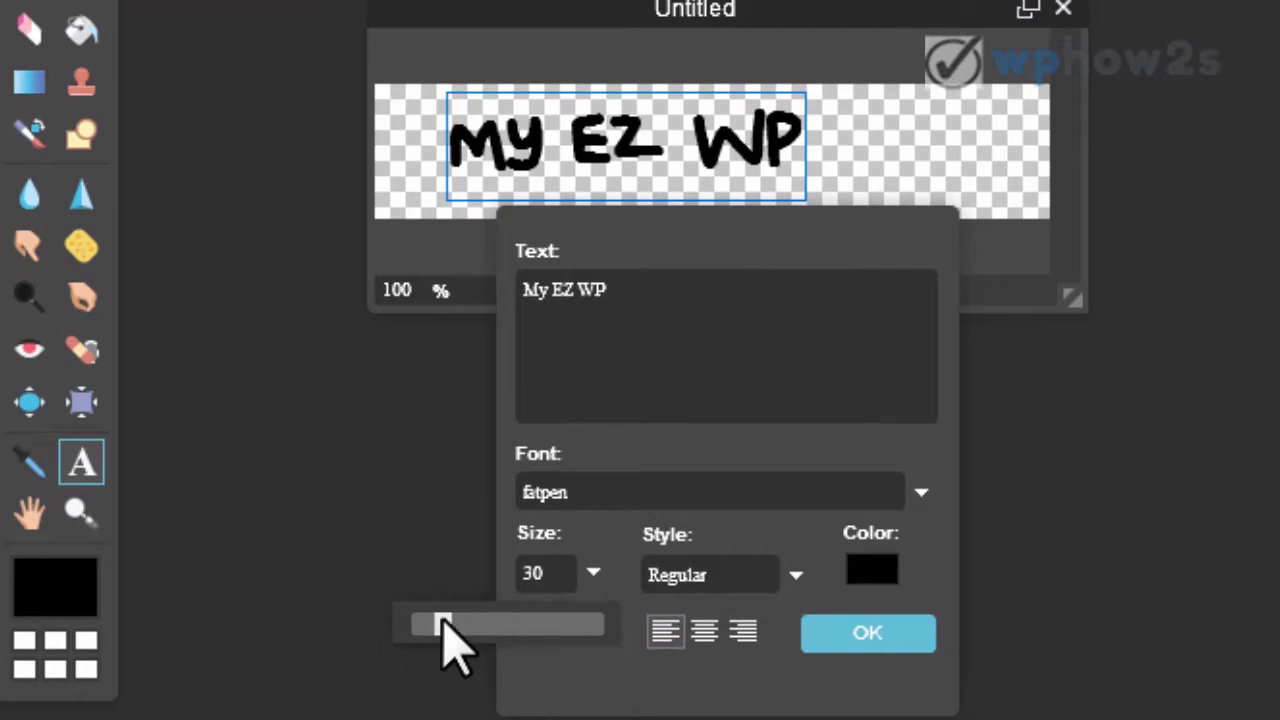
drag(443, 622, 461, 622)
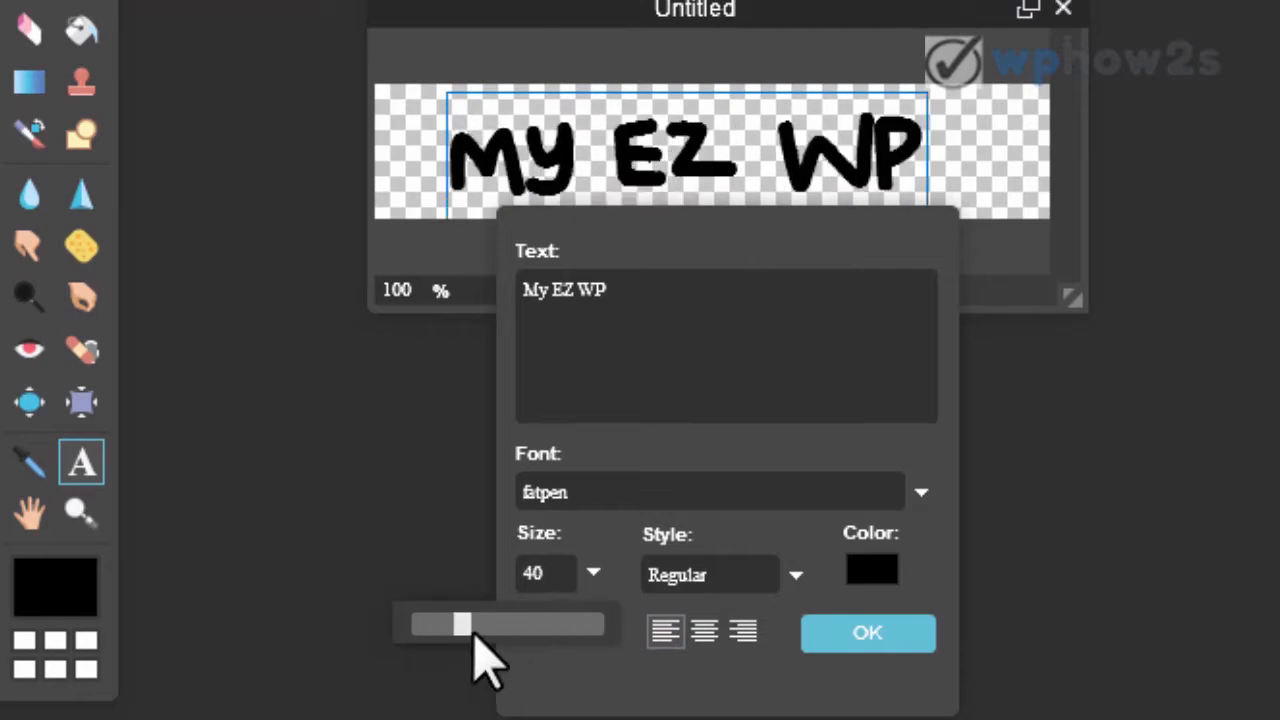
drag(462, 625, 472, 625)
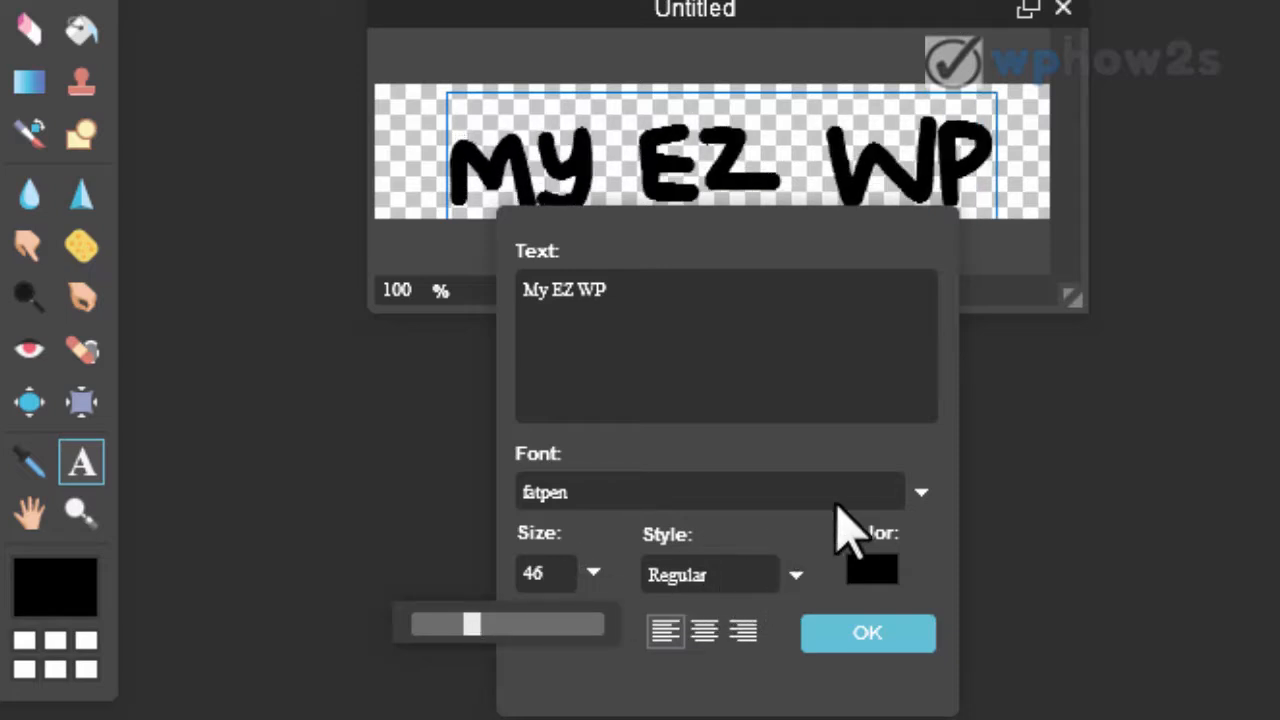
click(912, 490)
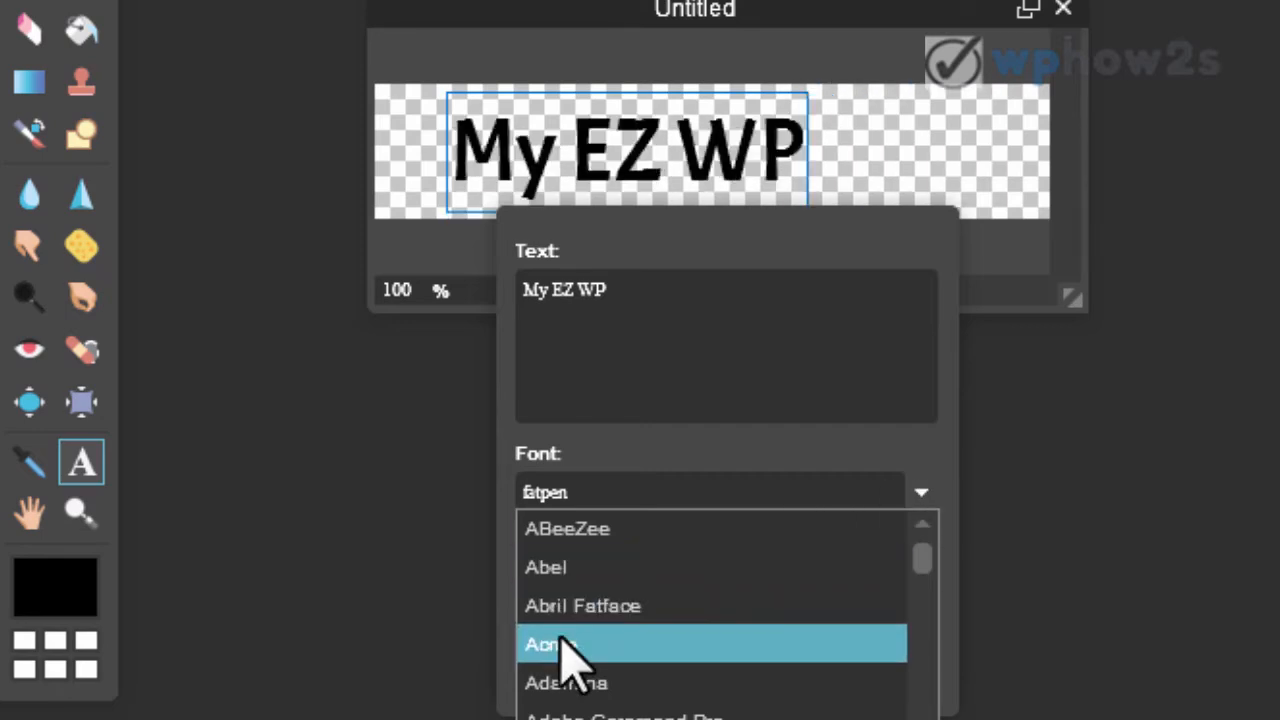
click(560, 650)
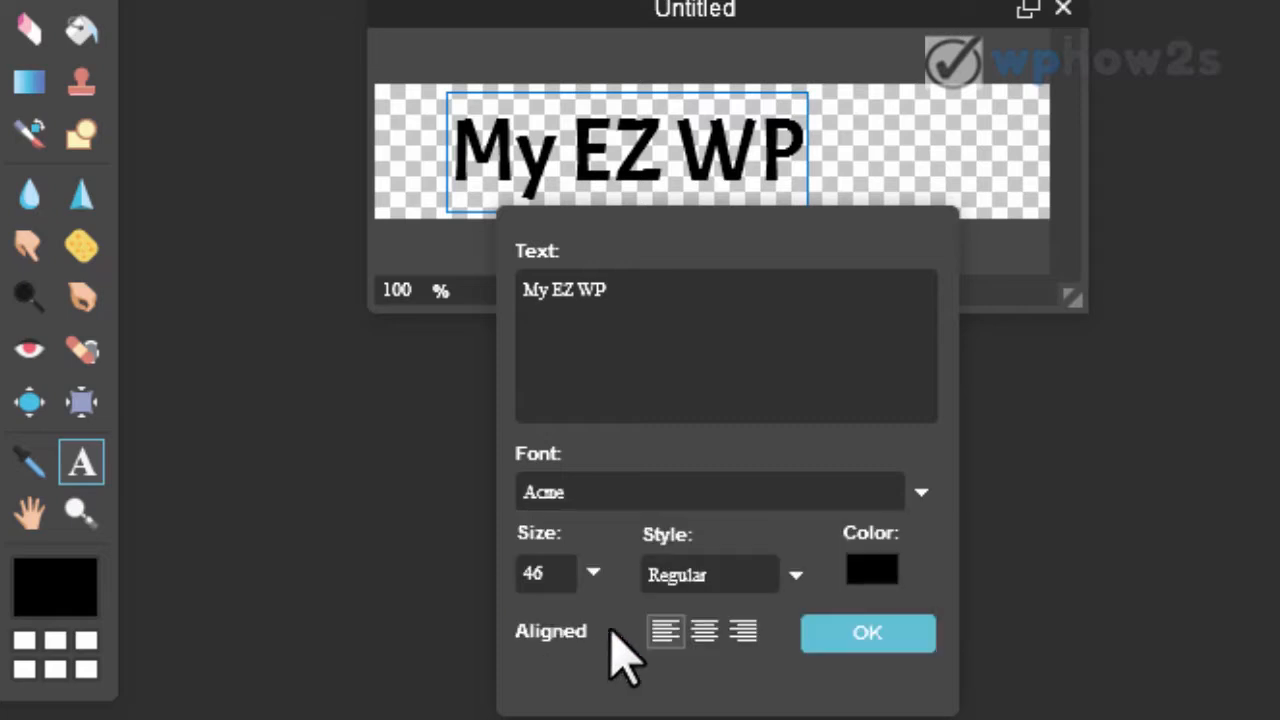
click(795, 576)
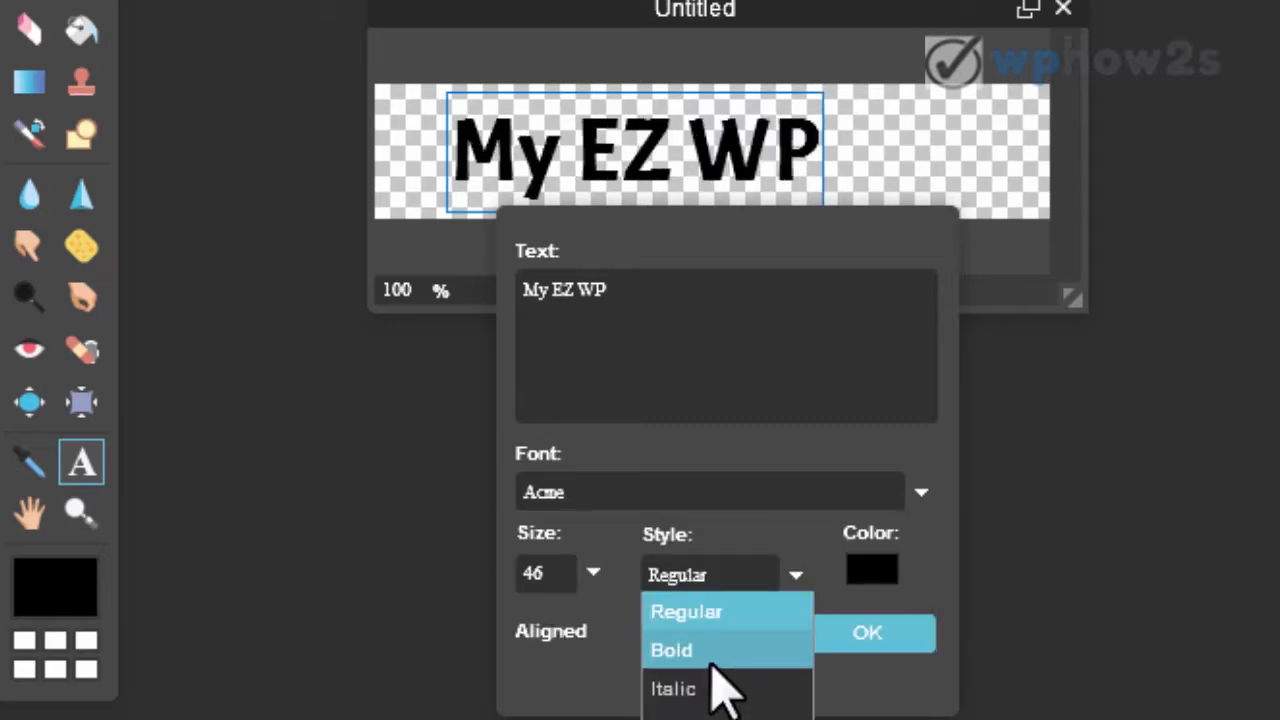
click(712, 655)
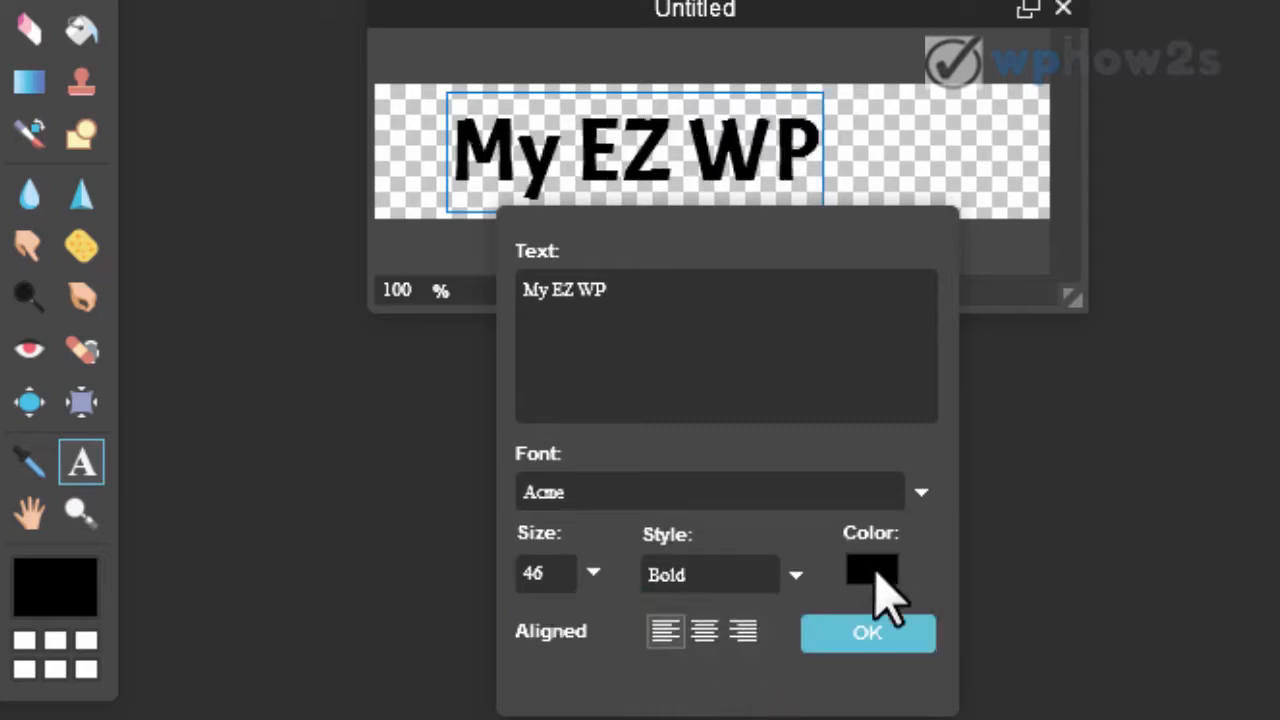
Set the logo text's color to the orange-red bf381d.
click(872, 570)
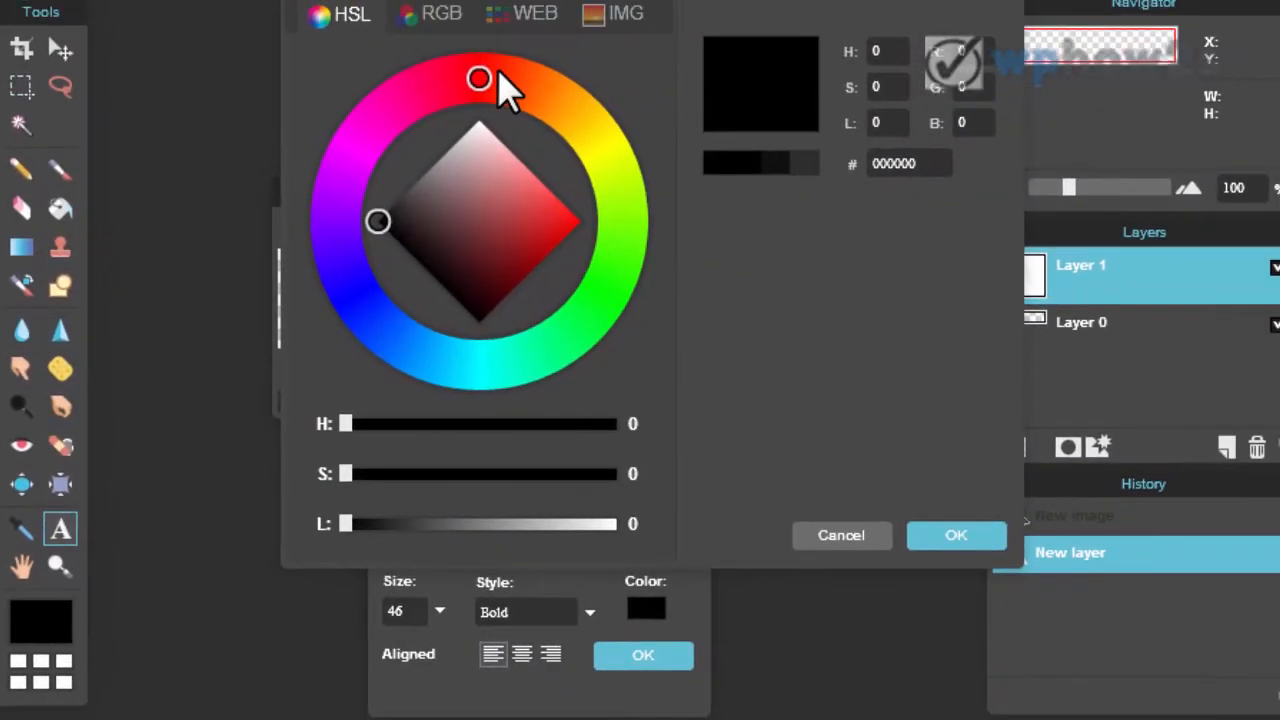
click(498, 73)
drag(495, 80, 506, 82)
click(535, 234)
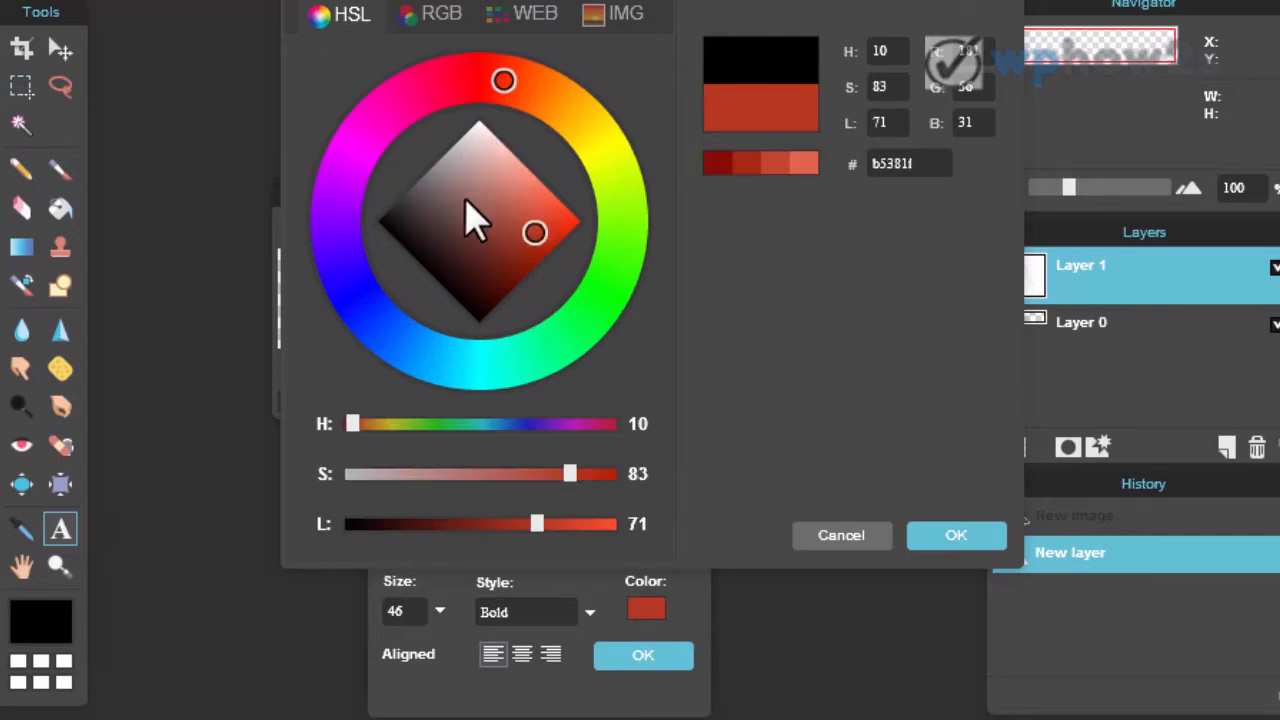
click(532, 232)
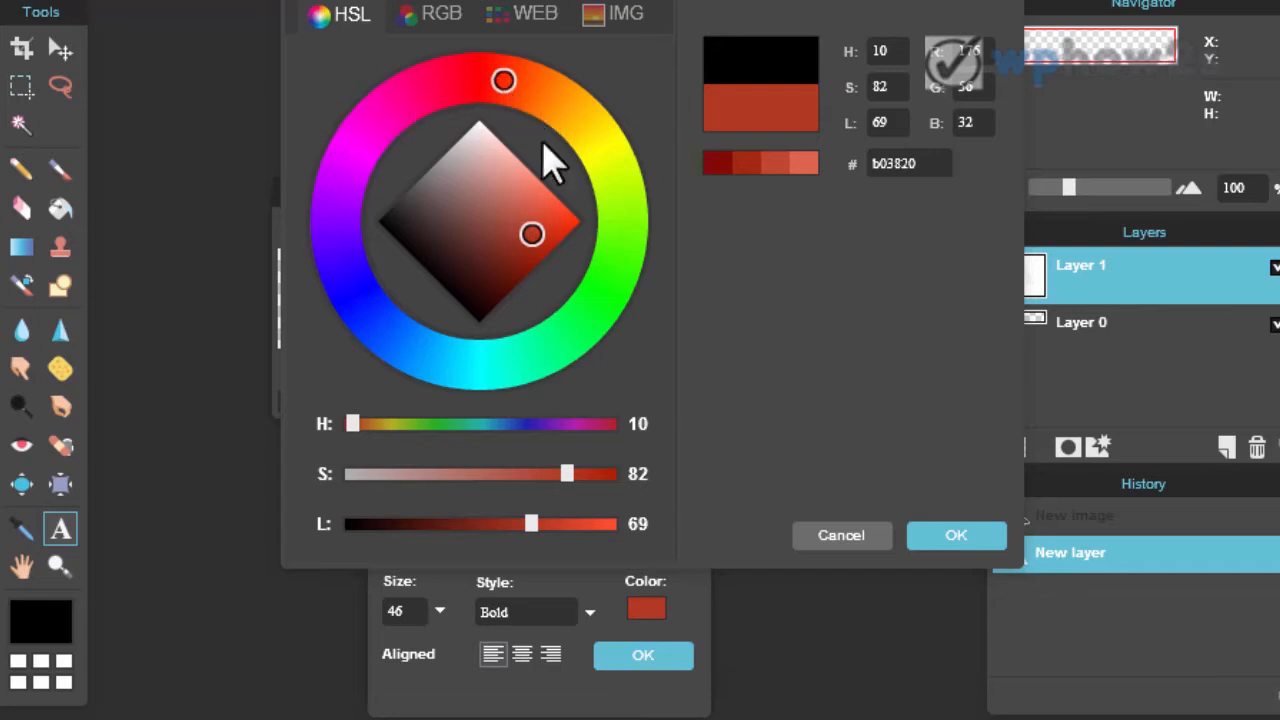
mouse_move(525, 237)
mouse_down()
mouse_move(522, 250)
mouse_move(541, 233)
mouse_up()
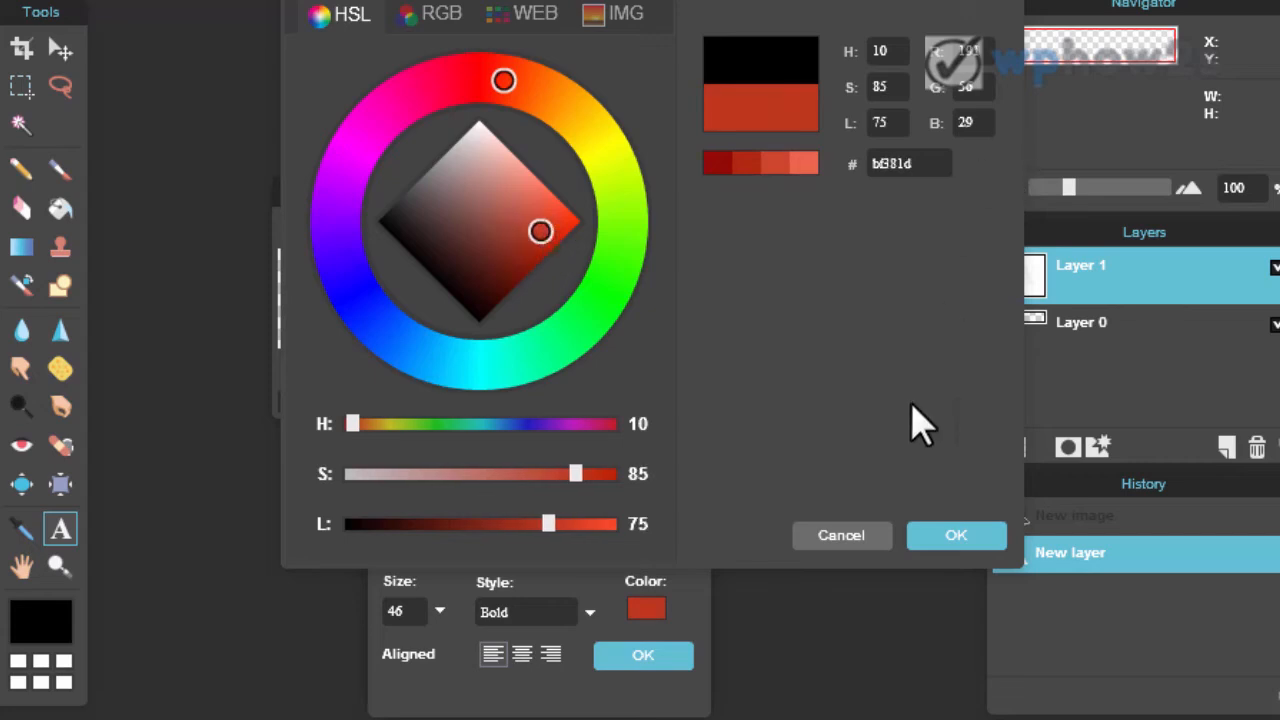
click(953, 545)
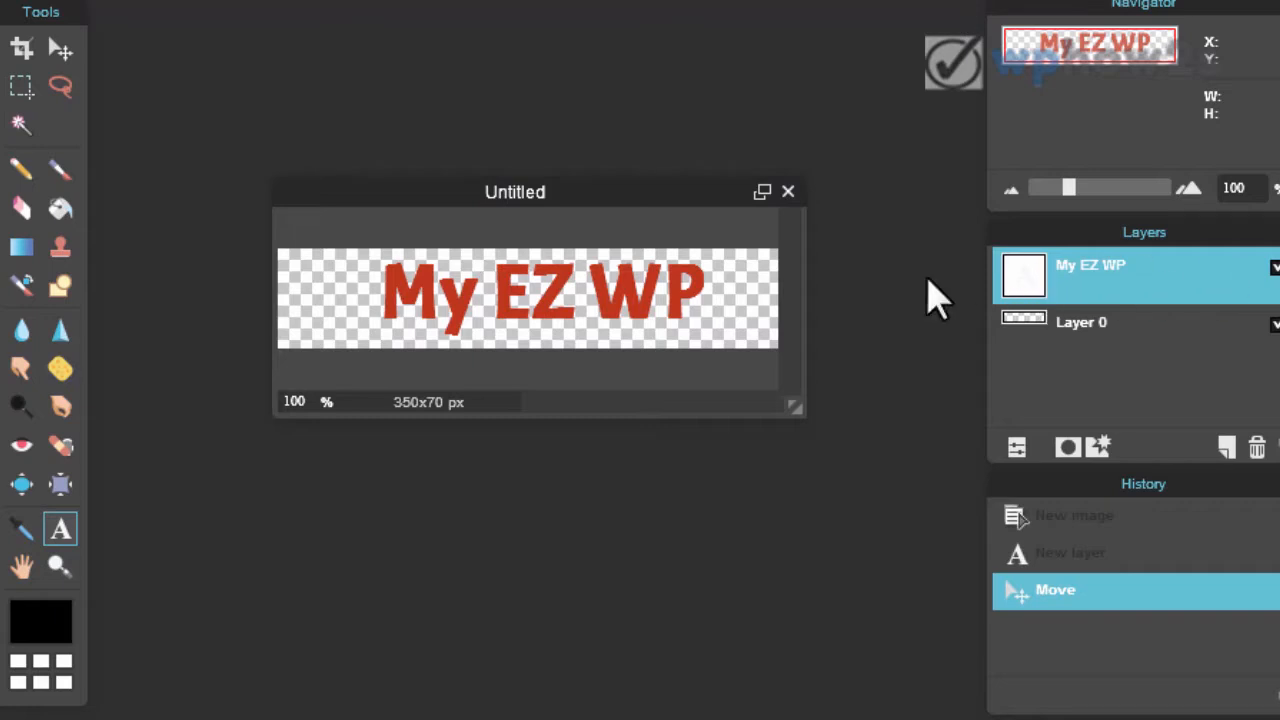
Enlarge the logo text to size 80 and reposition it so the whole text fits across the canvas width.
click(490, 280)
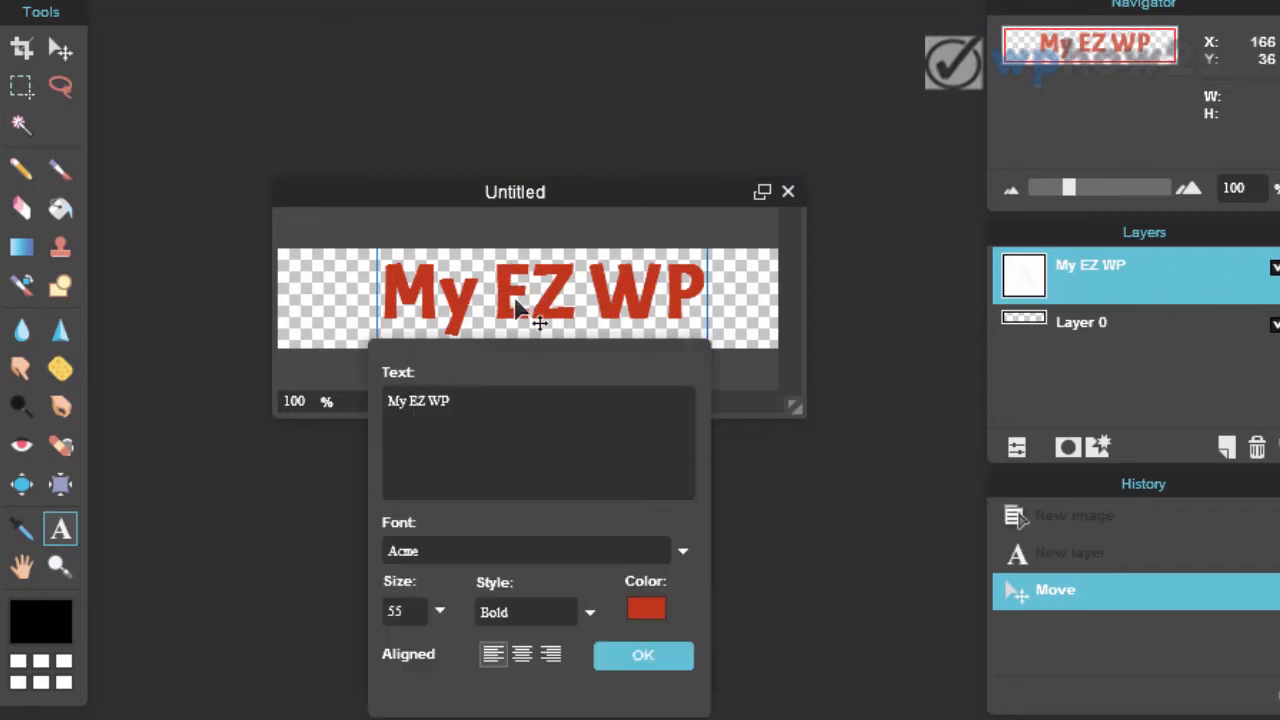
click(440, 611)
drag(364, 650, 379, 650)
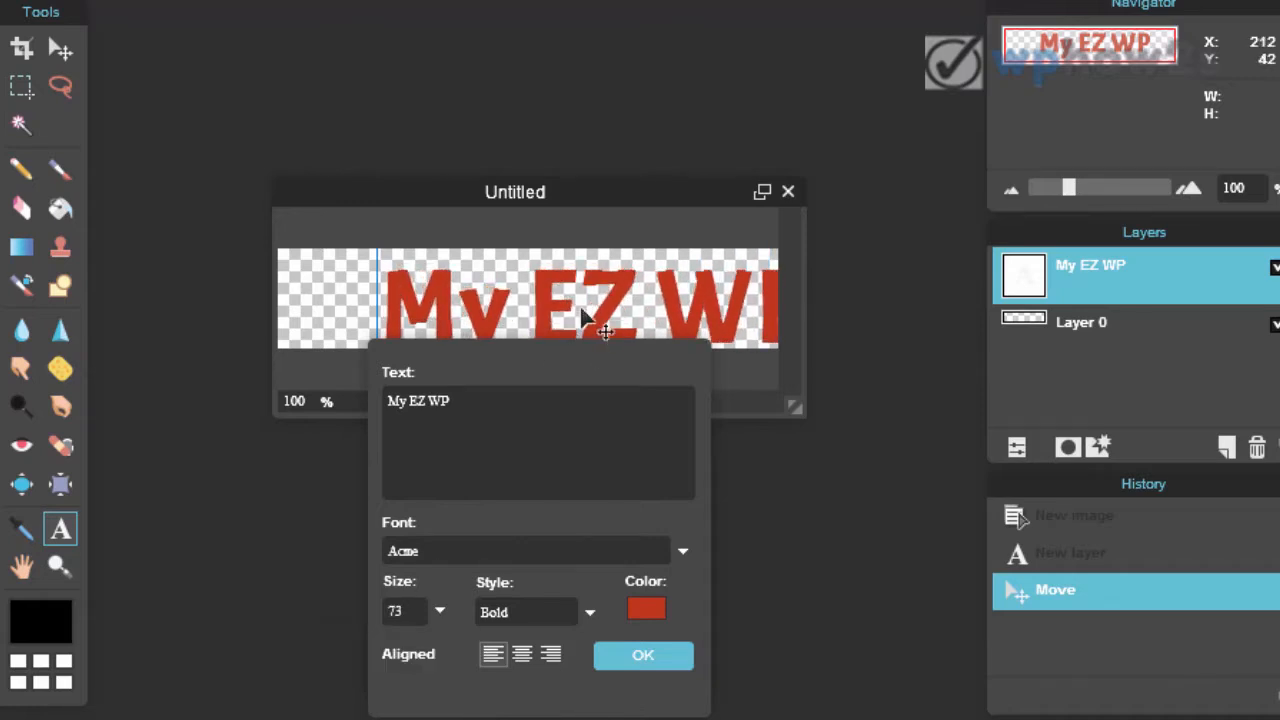
drag(581, 308, 522, 300)
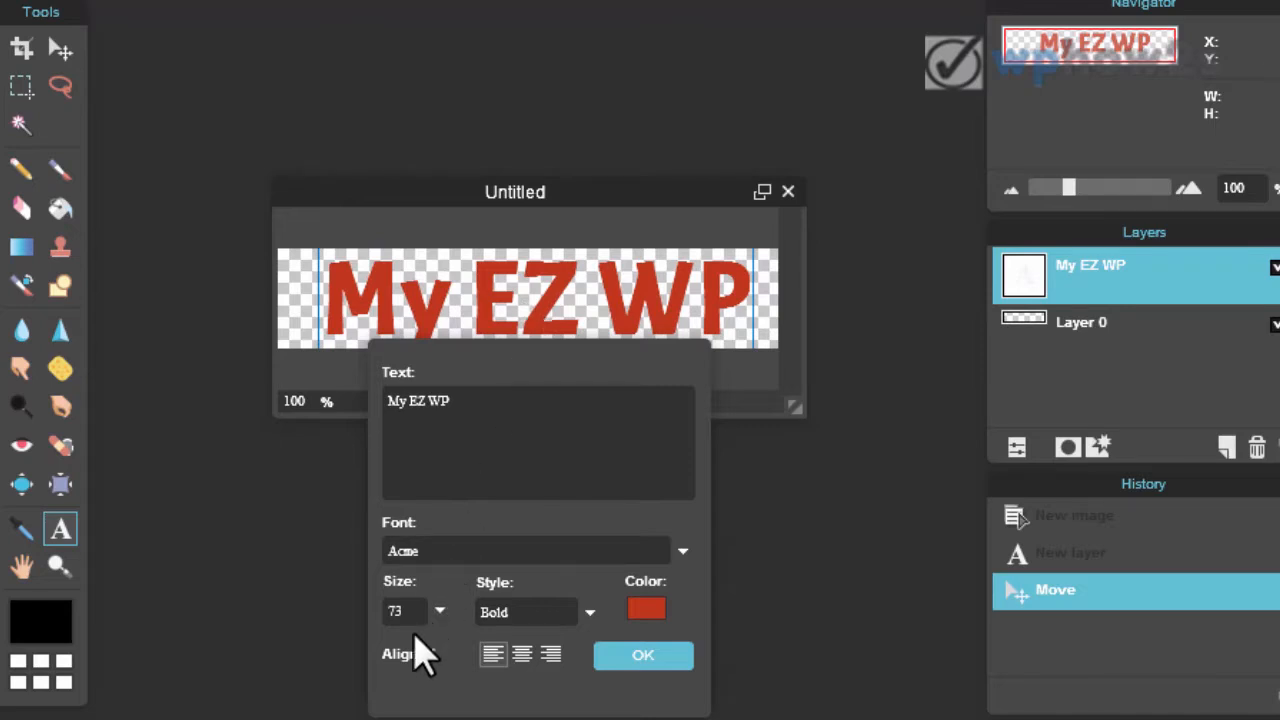
click(439, 612)
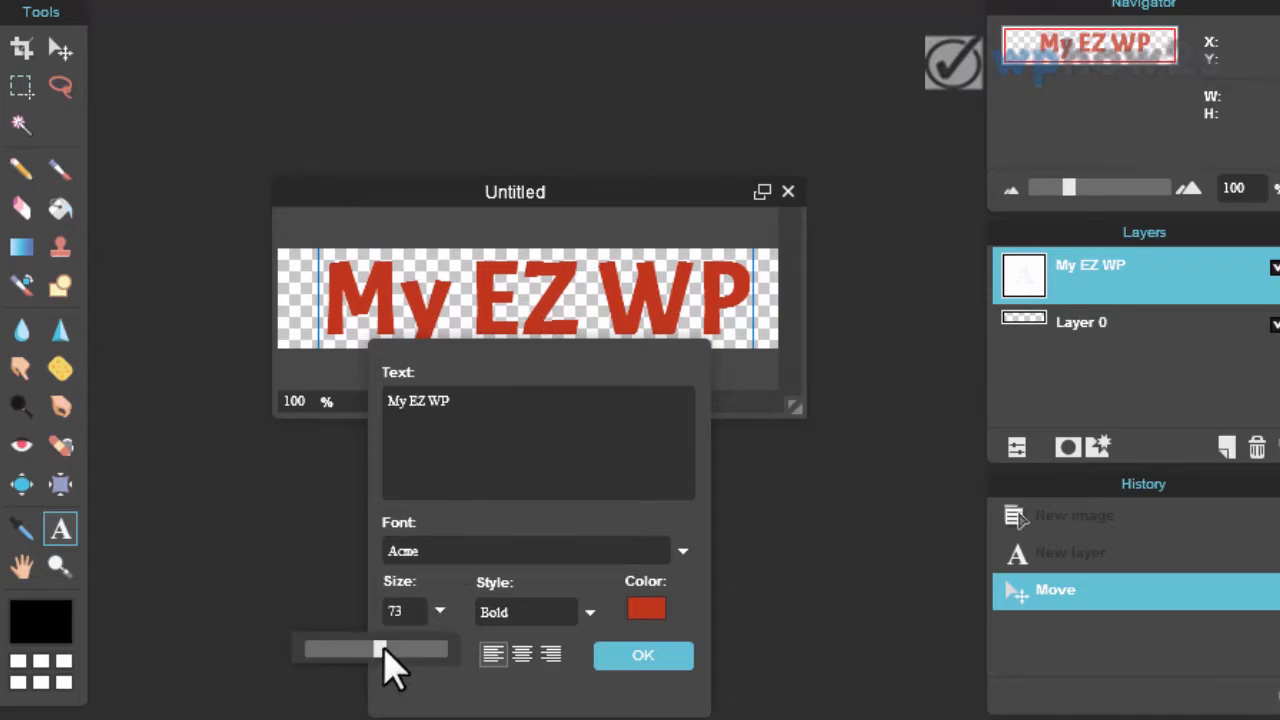
drag(380, 648, 388, 648)
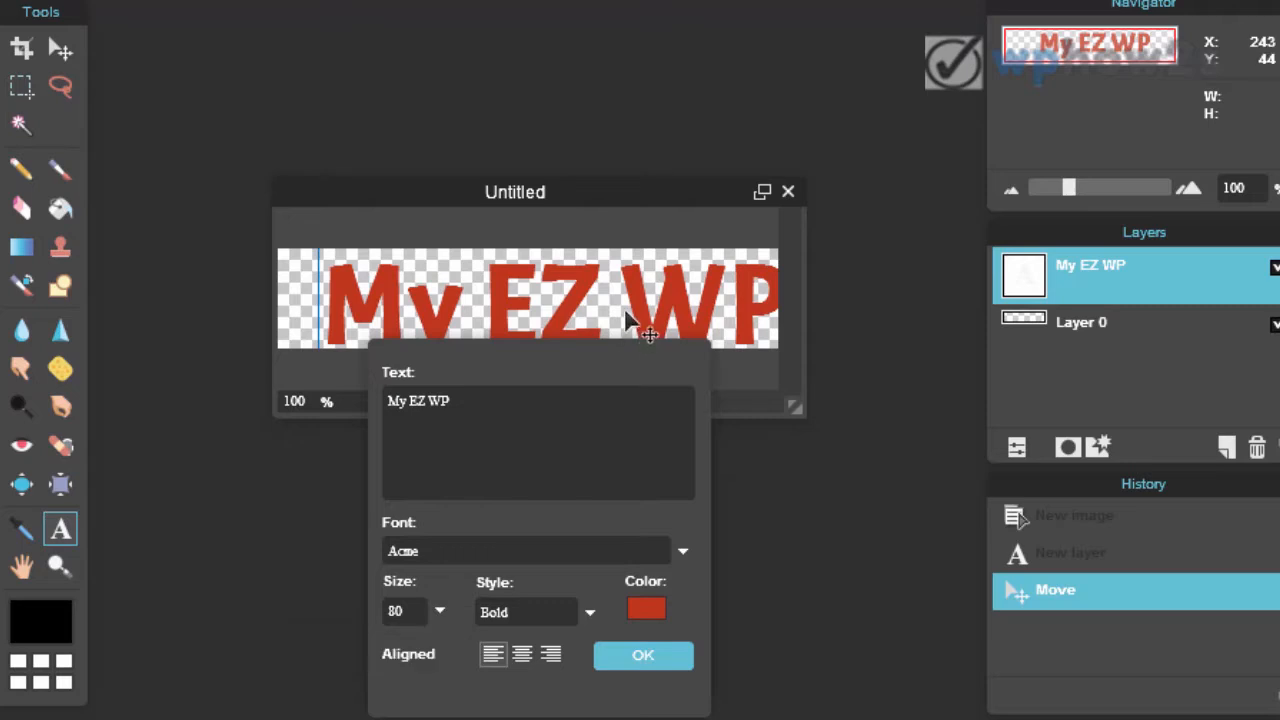
drag(624, 306, 607, 309)
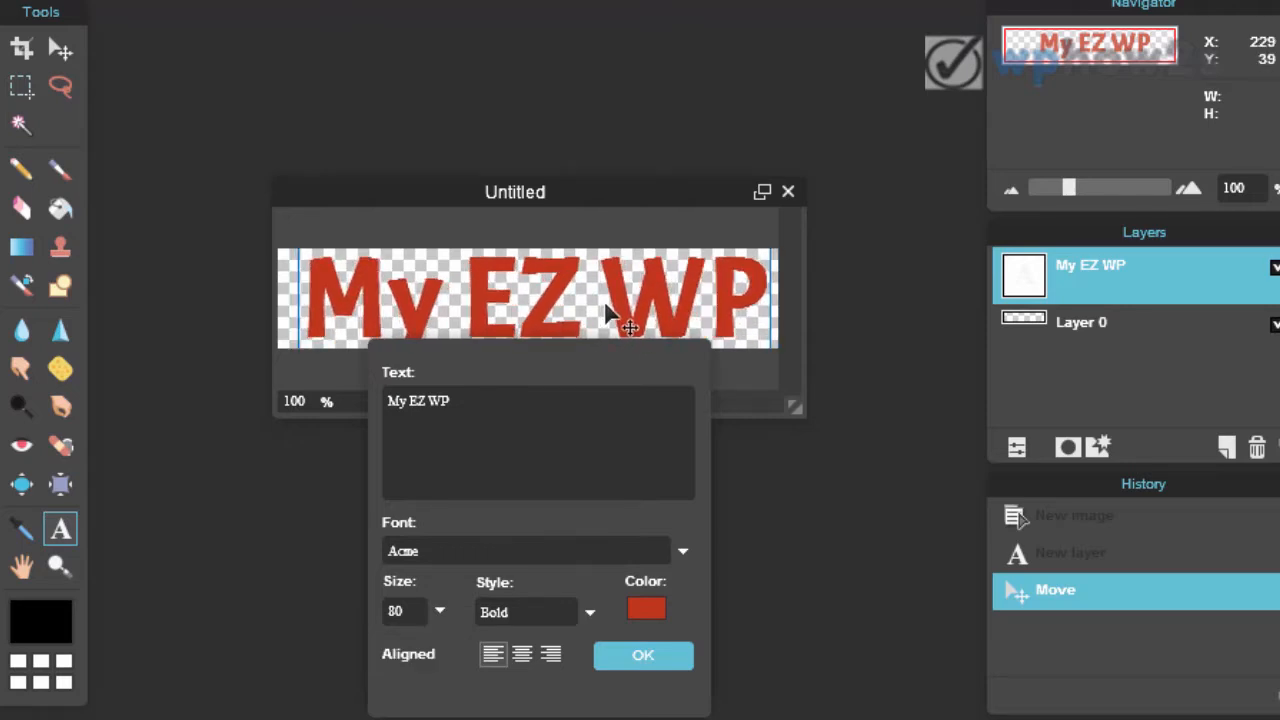
click(640, 657)
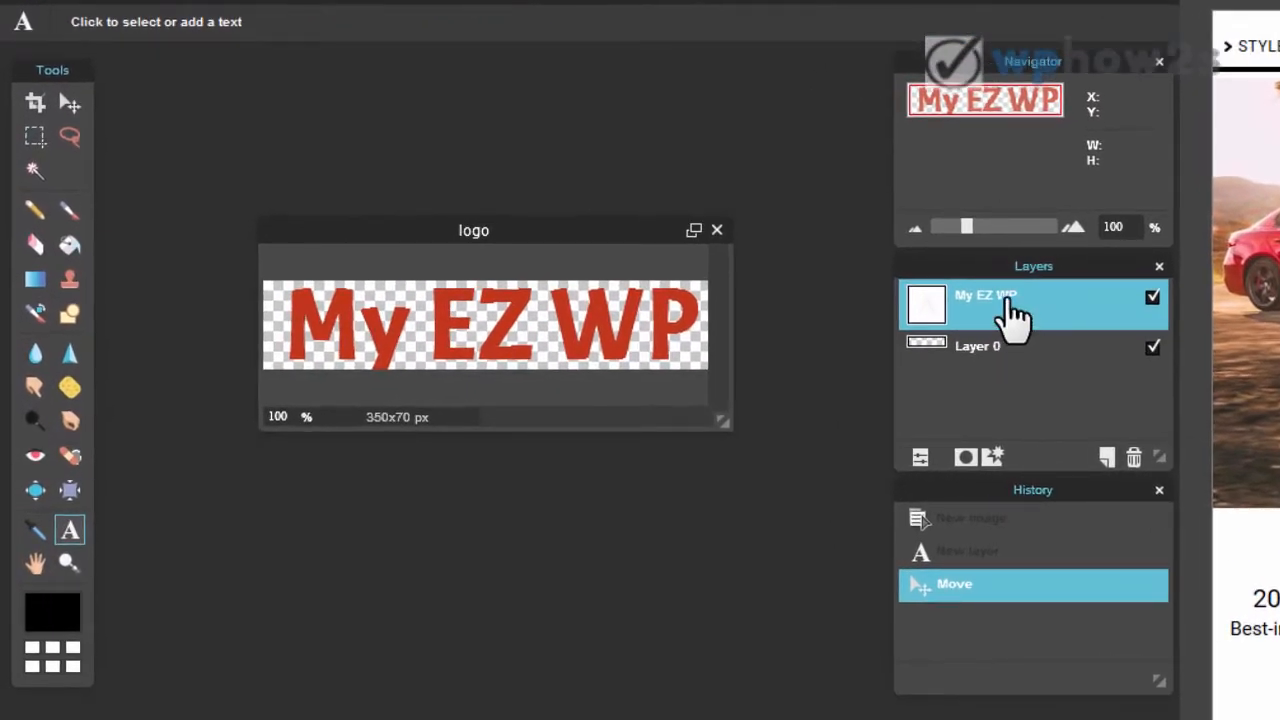
Inspect the two layers by hiding and reshowing the My EZ WP layer, selecting Layer 0, and reselecting the text layer.
click(1152, 298)
click(1152, 298)
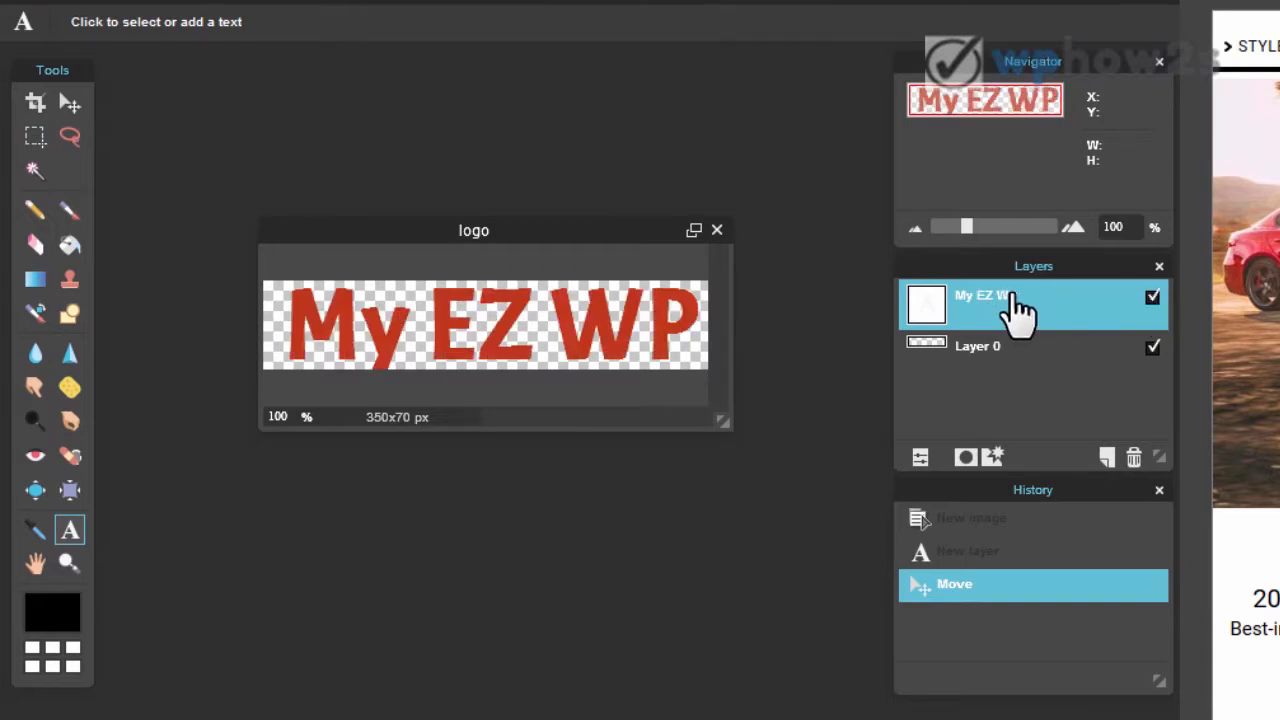
click(1010, 347)
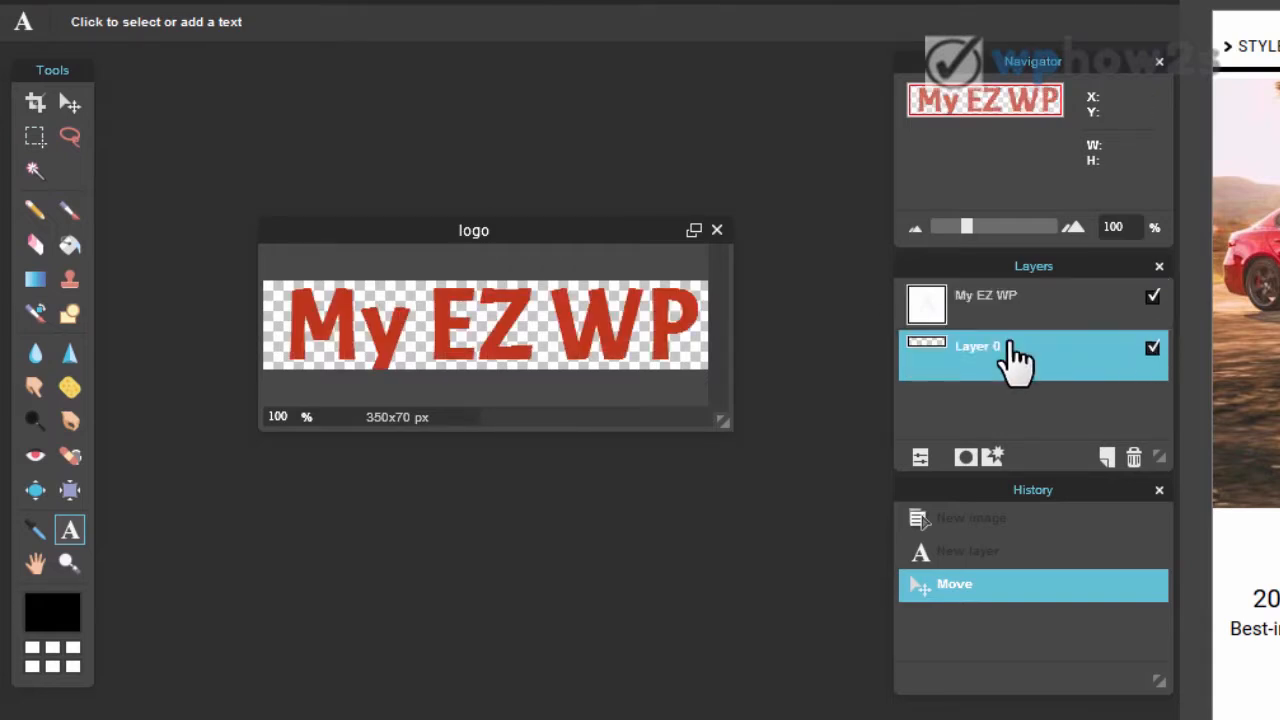
click(1036, 316)
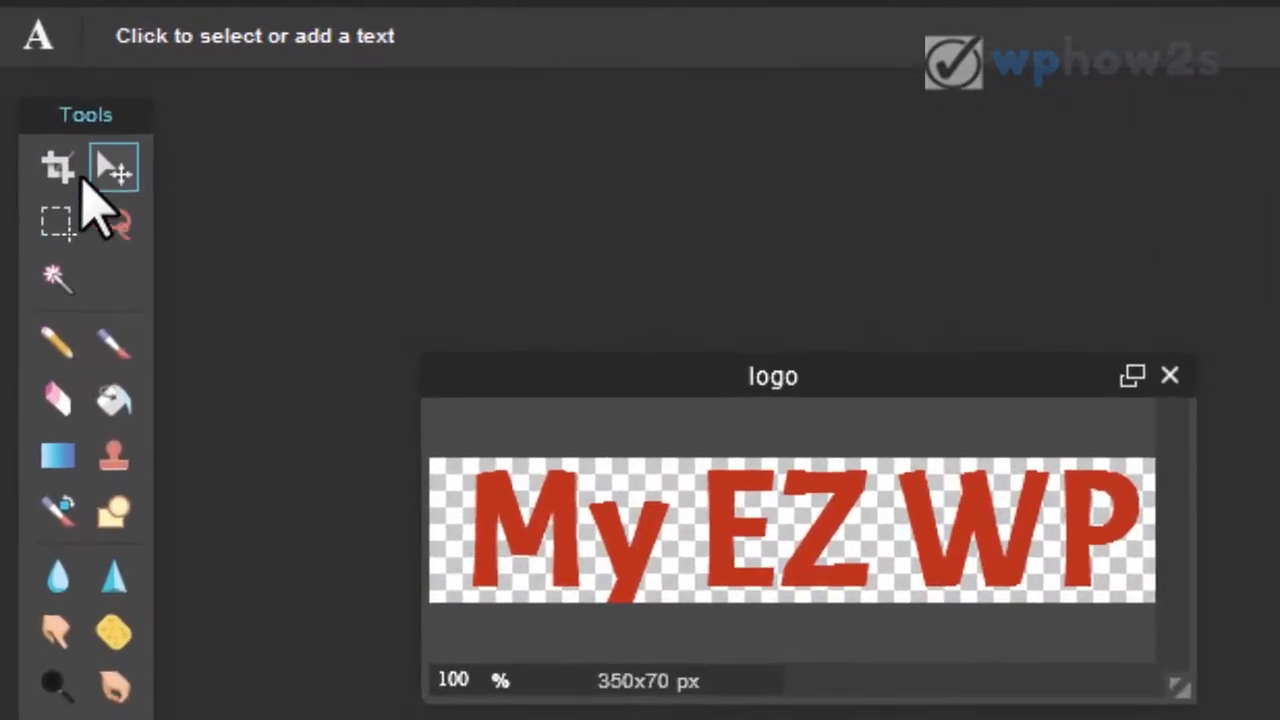
click(56, 162)
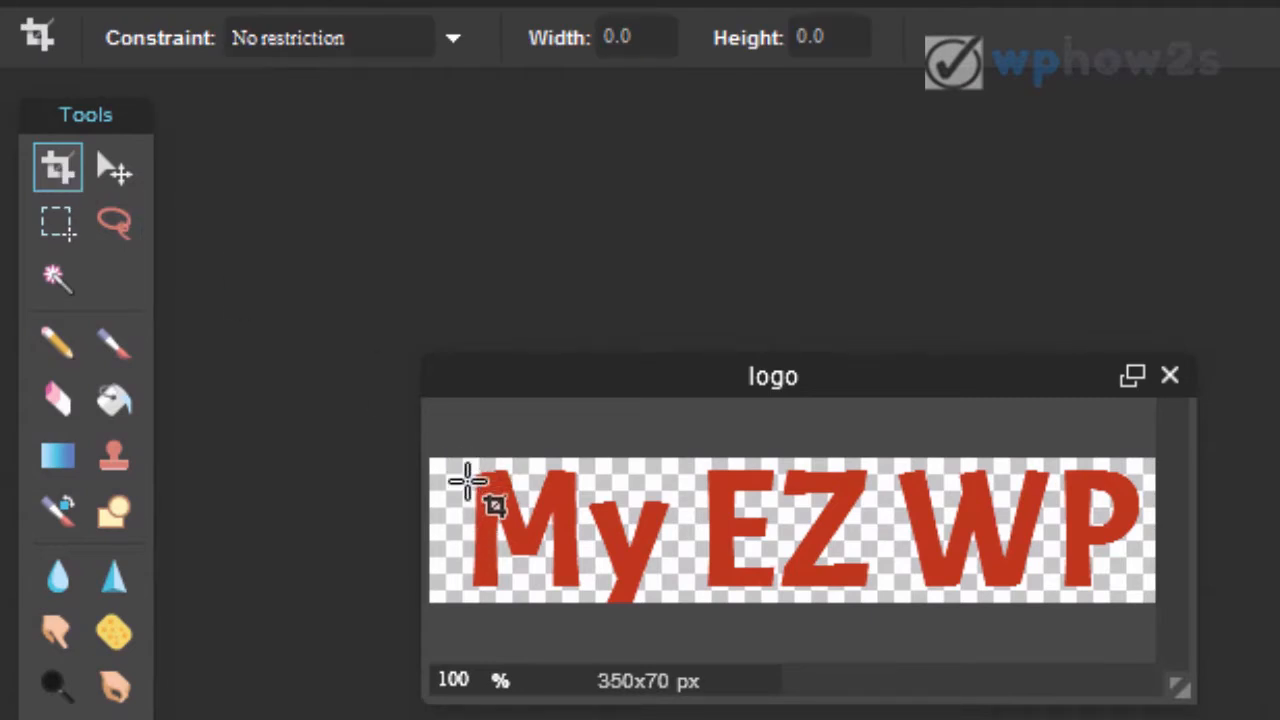
drag(467, 465, 1140, 585)
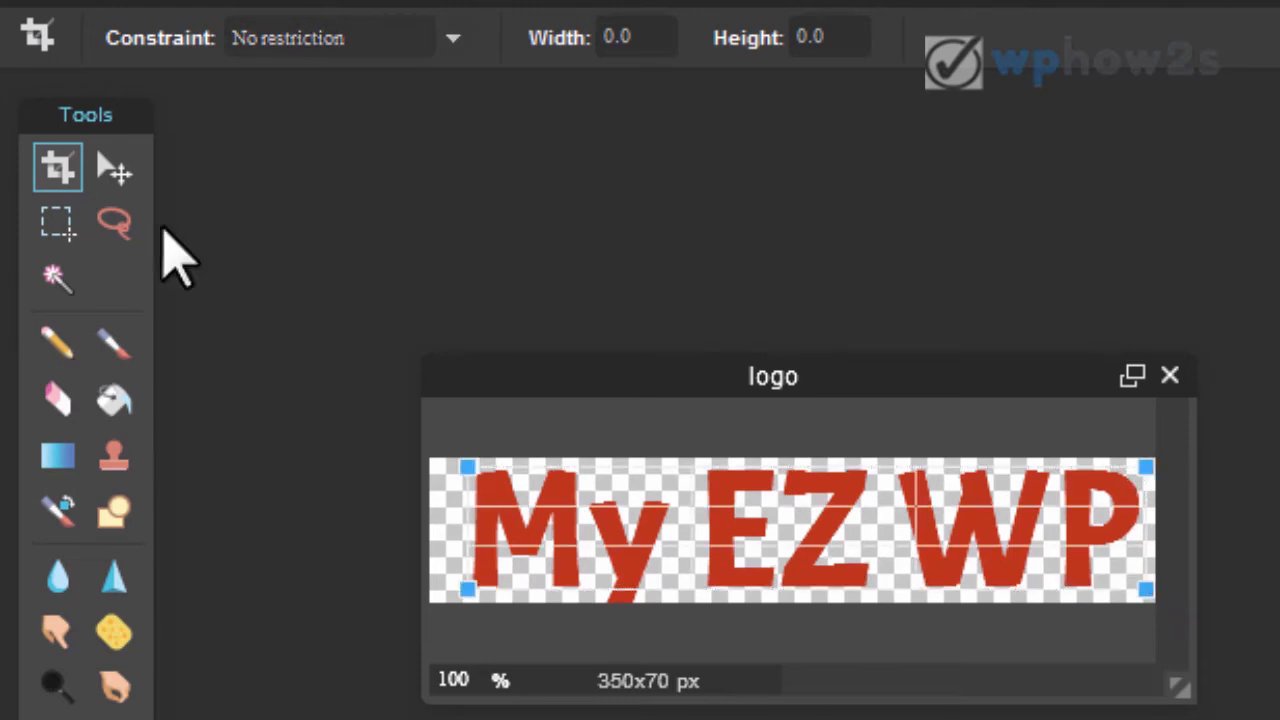
click(58, 168)
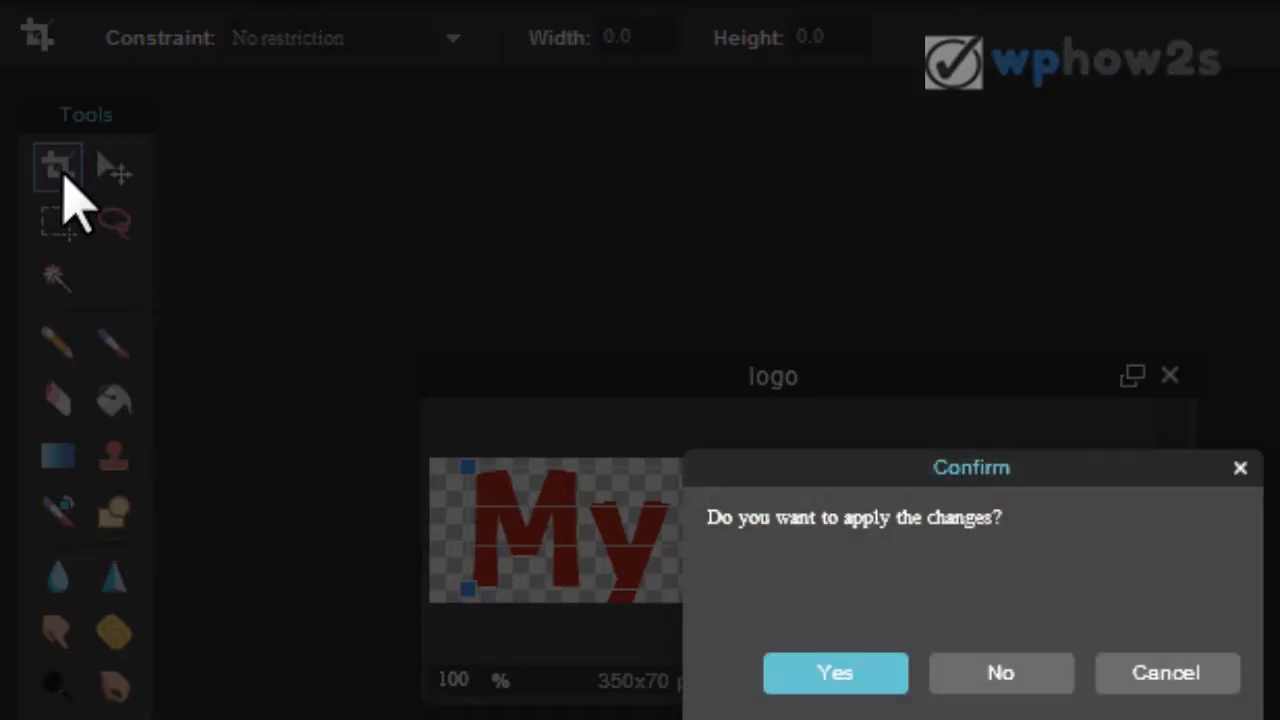
click(1030, 671)
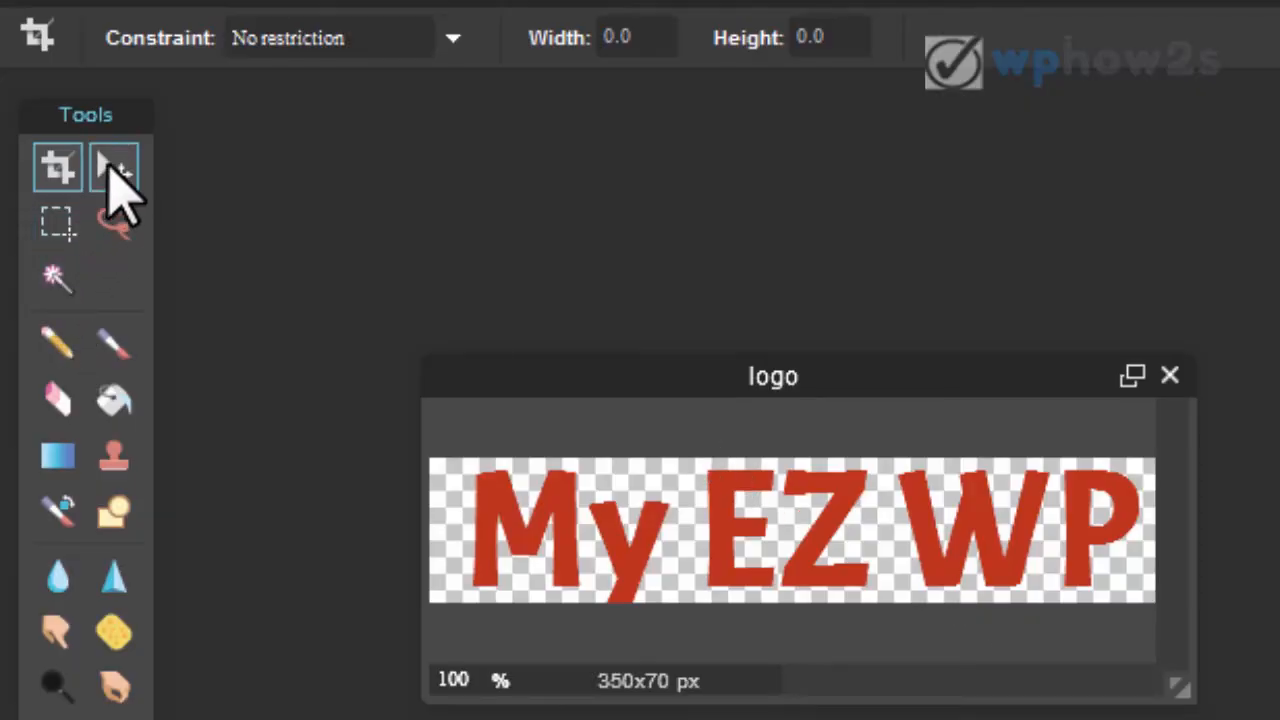
Nudge the My EZ WP text layer with the Move tool to center it better on the canvas.
click(114, 170)
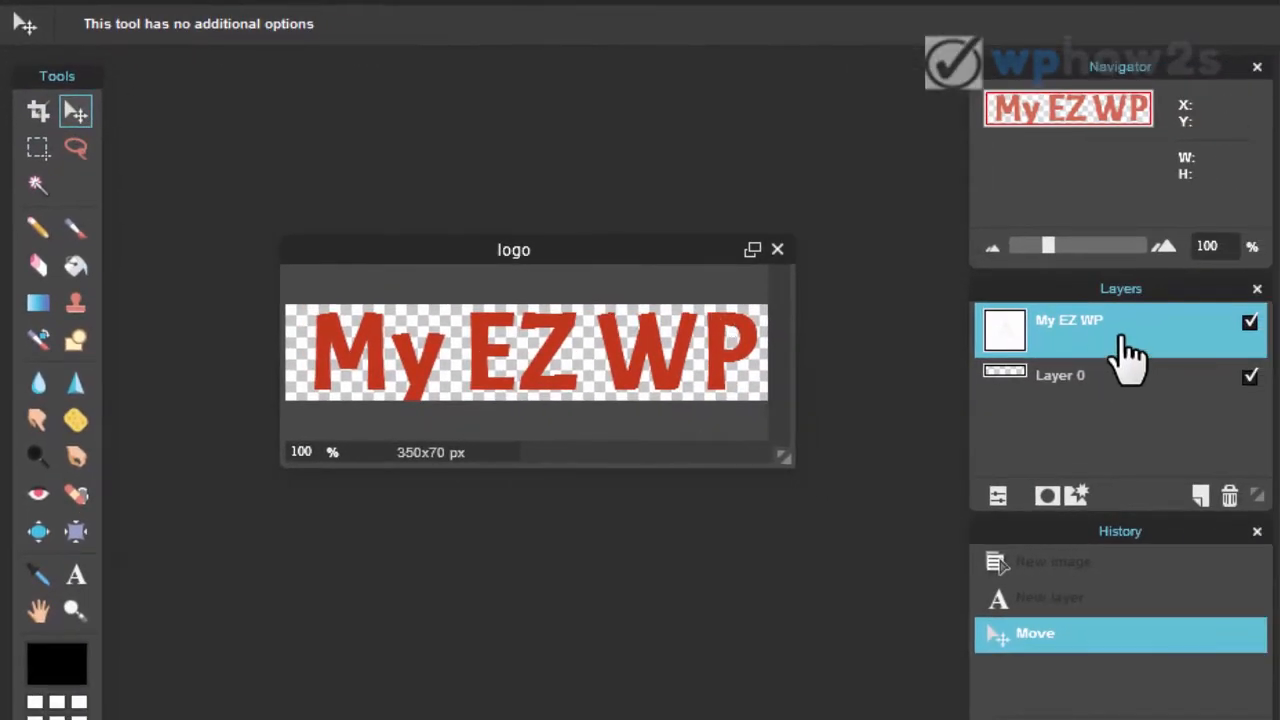
mouse_move(619, 351)
mouse_down()
mouse_move(591, 351)
mouse_move(622, 344)
mouse_move(623, 366)
mouse_up()
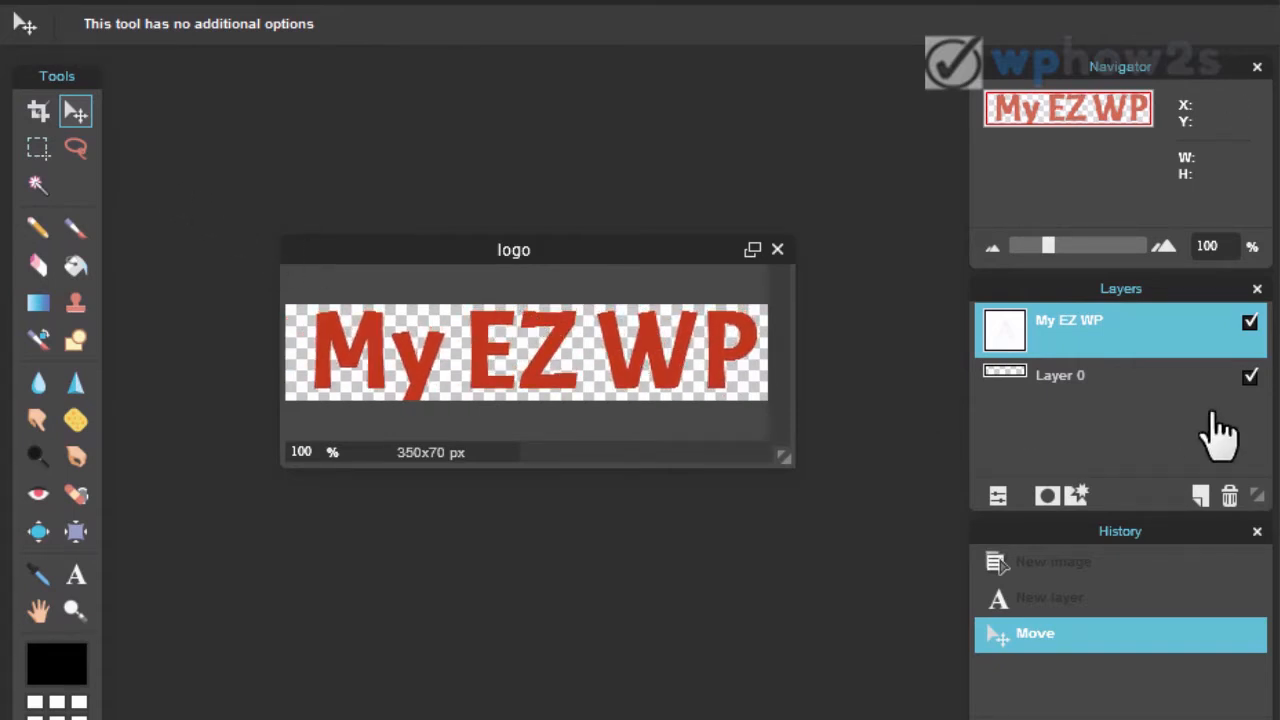
click(1125, 393)
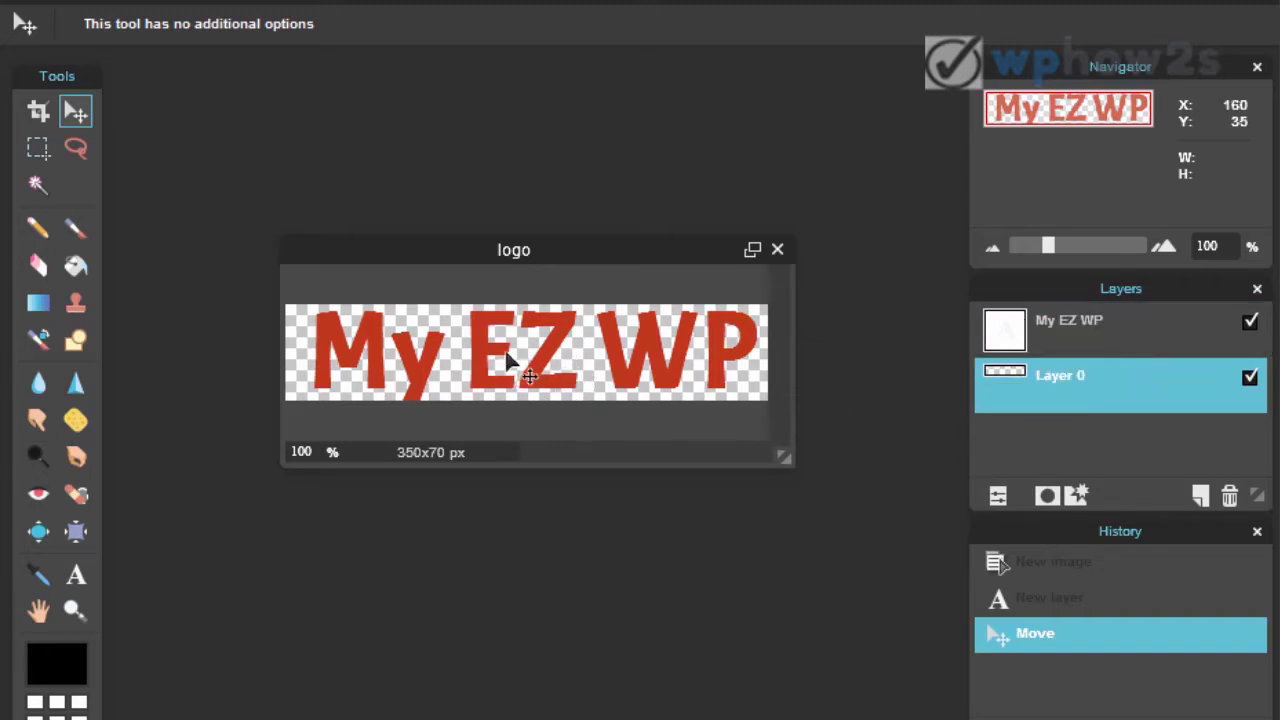
click(1072, 338)
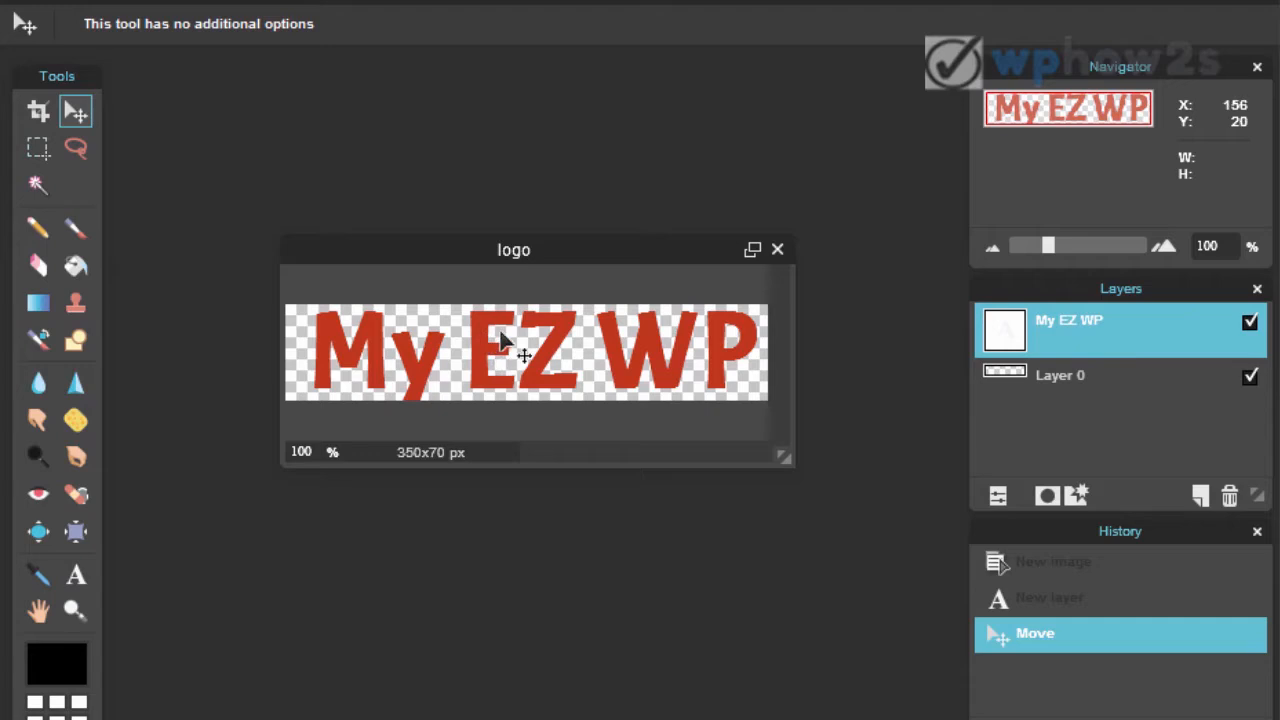
mouse_move(591, 343)
mouse_down()
mouse_move(546, 343)
mouse_move(592, 340)
mouse_move(580, 336)
mouse_up()
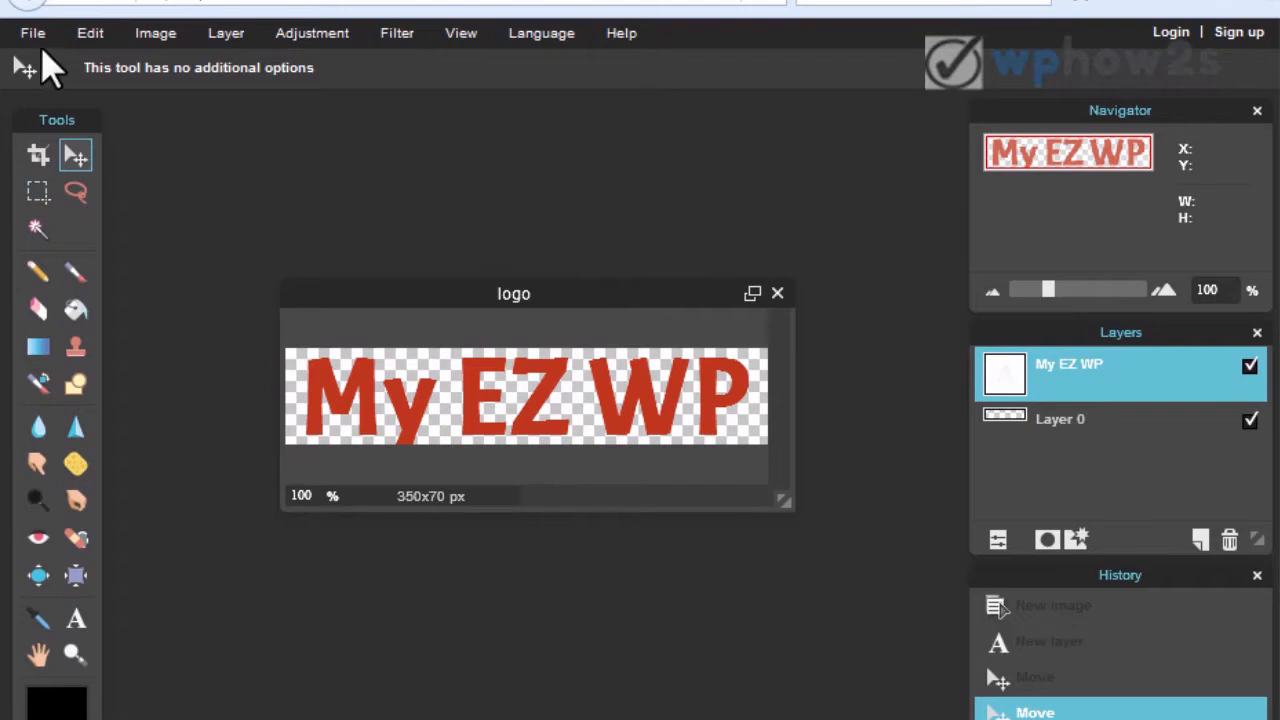
Save the image to the computer in PNG (Transparent, full quality) format, using the existing logo file as the target.
click(33, 60)
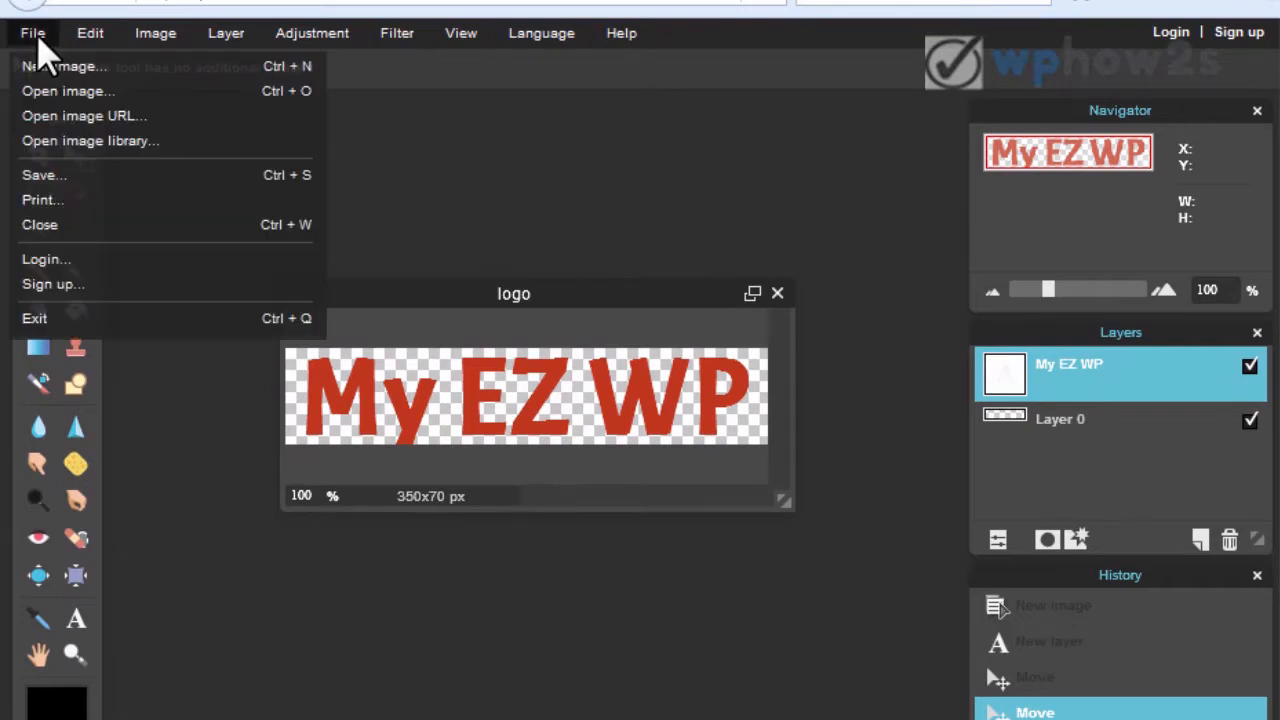
click(118, 186)
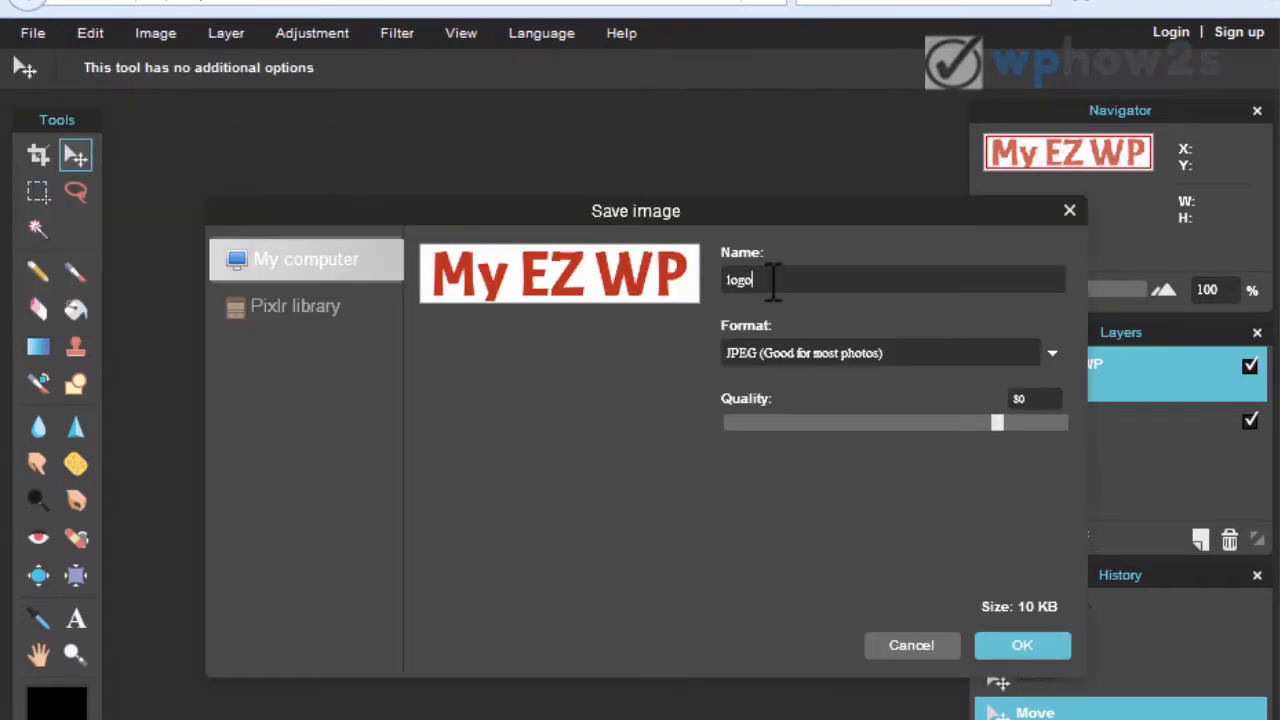
click(775, 270)
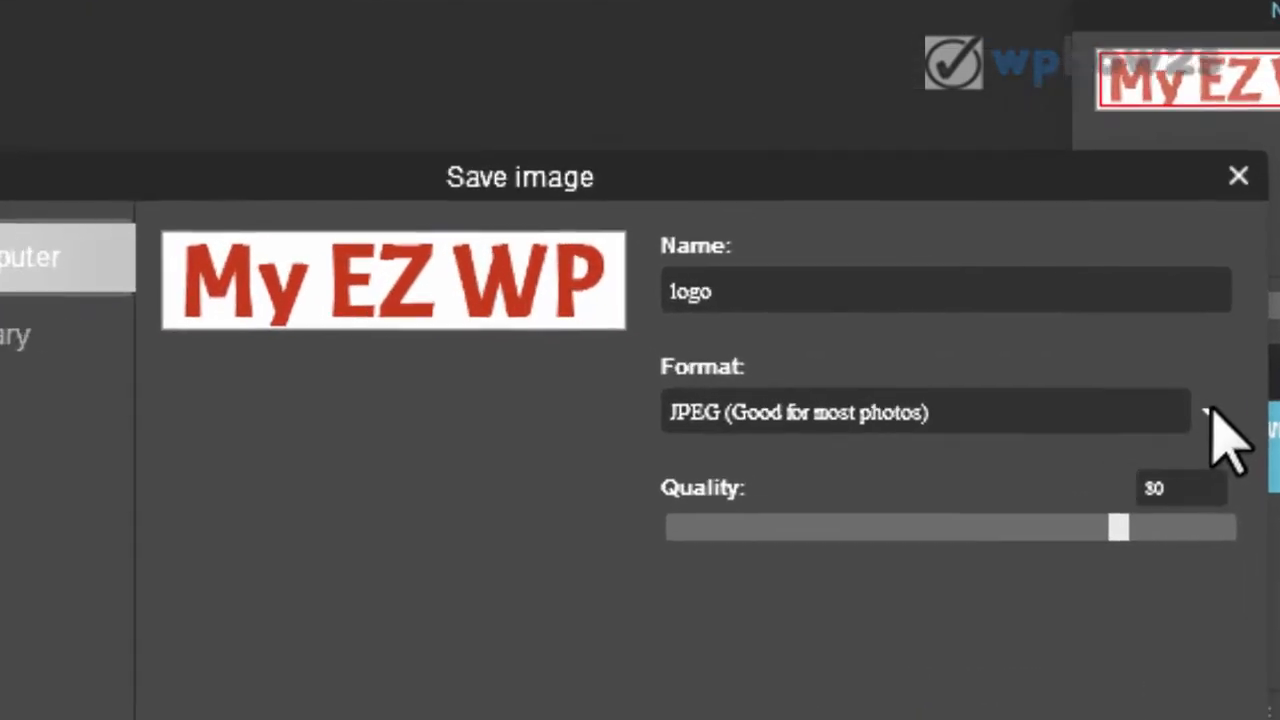
click(1046, 354)
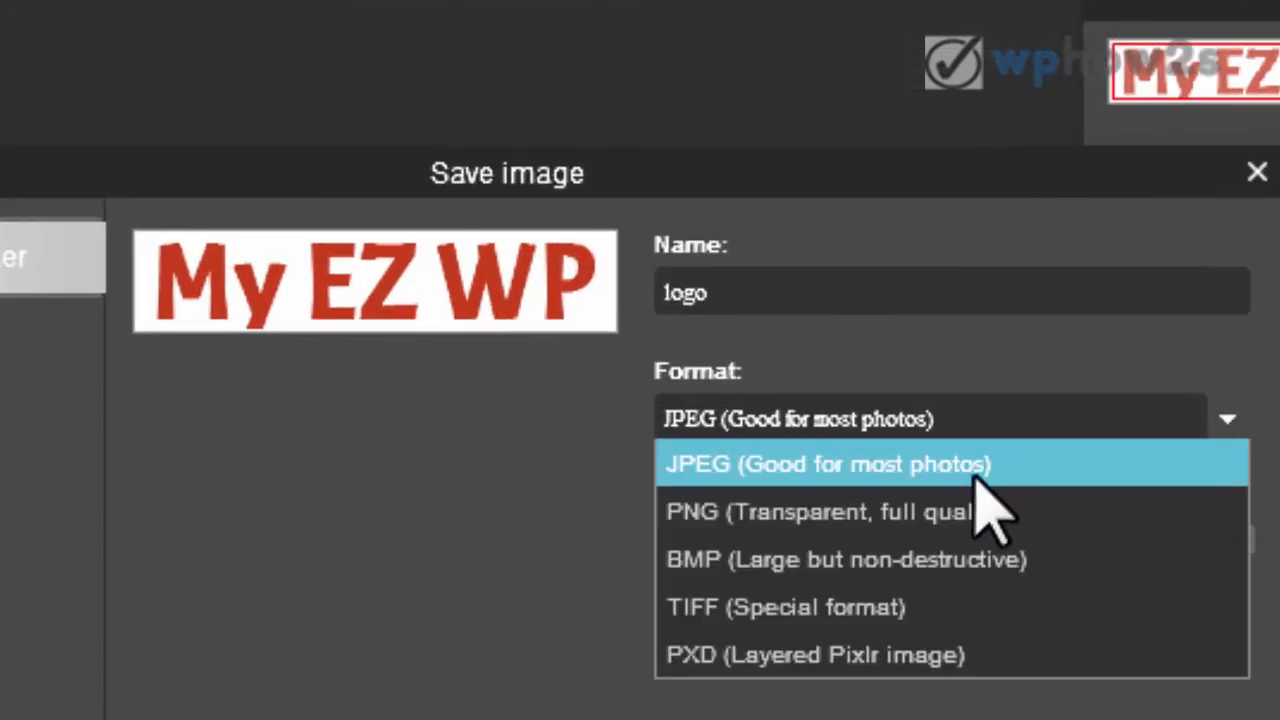
click(750, 512)
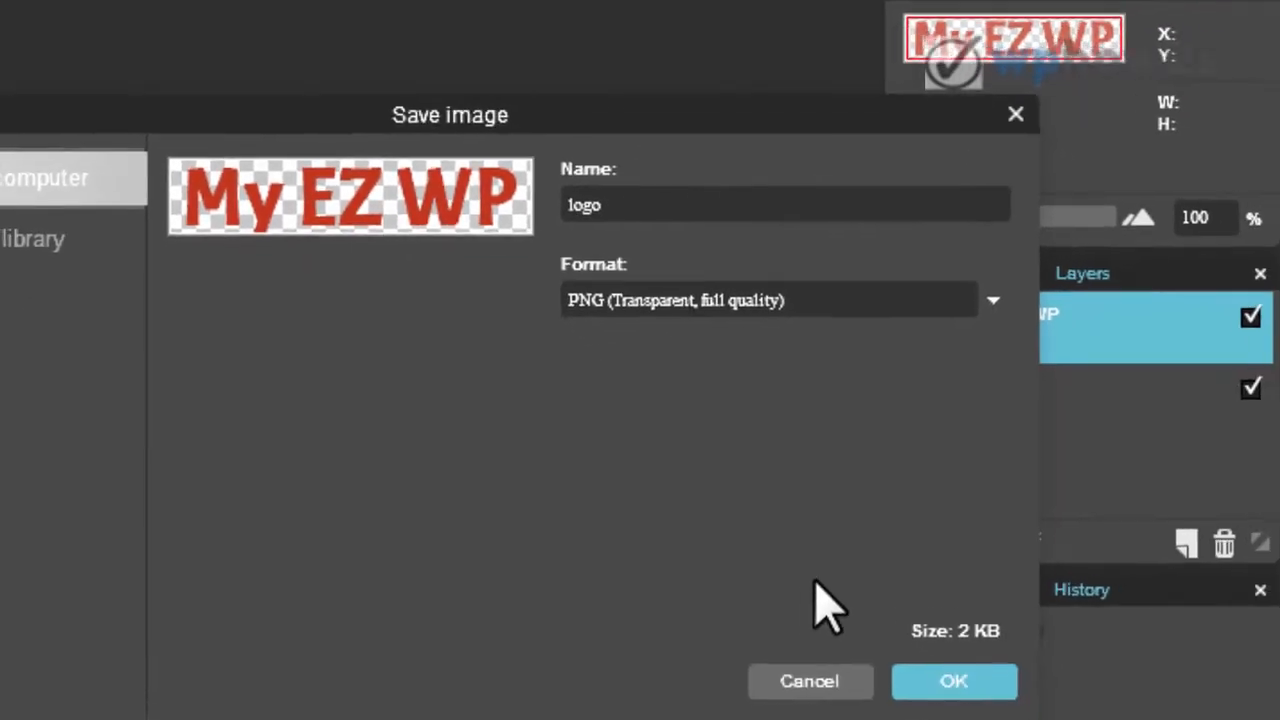
click(955, 677)
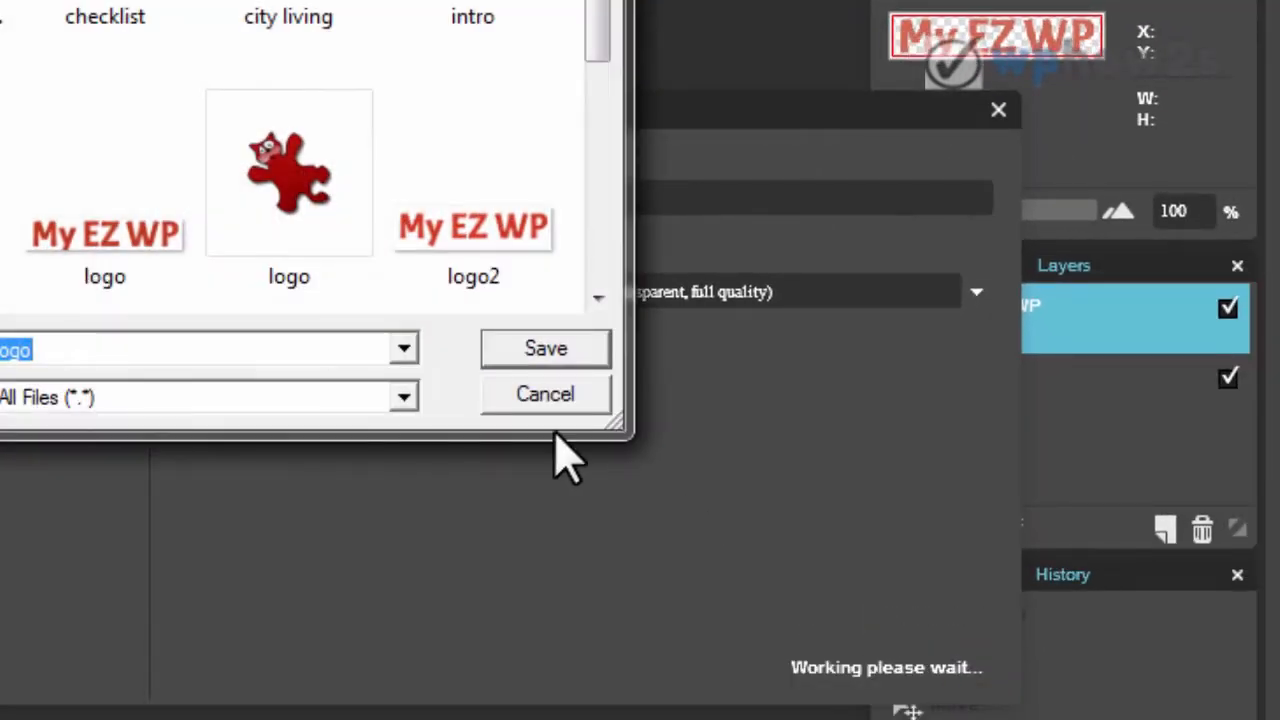
click(140, 258)
click(546, 348)
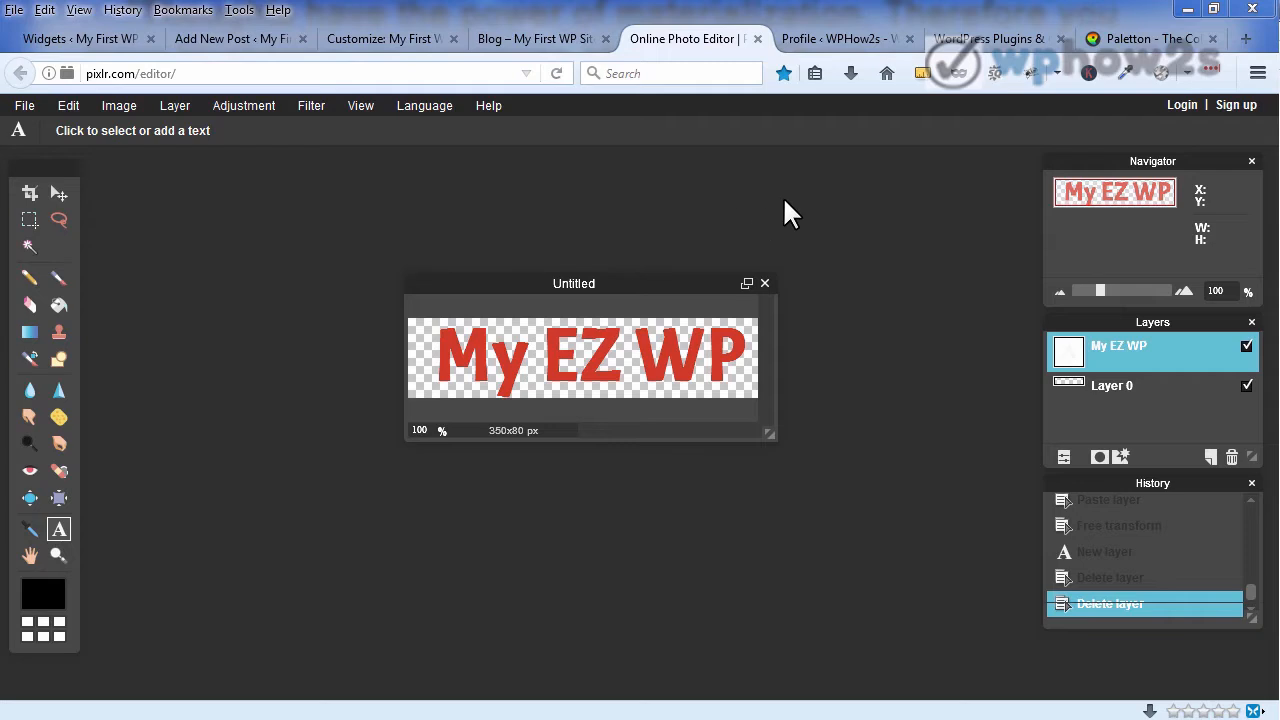
Consult the WordPress plugins page and Paletton, pick the purple 270° hue, and inspect a dark palette shade's color code.
click(985, 40)
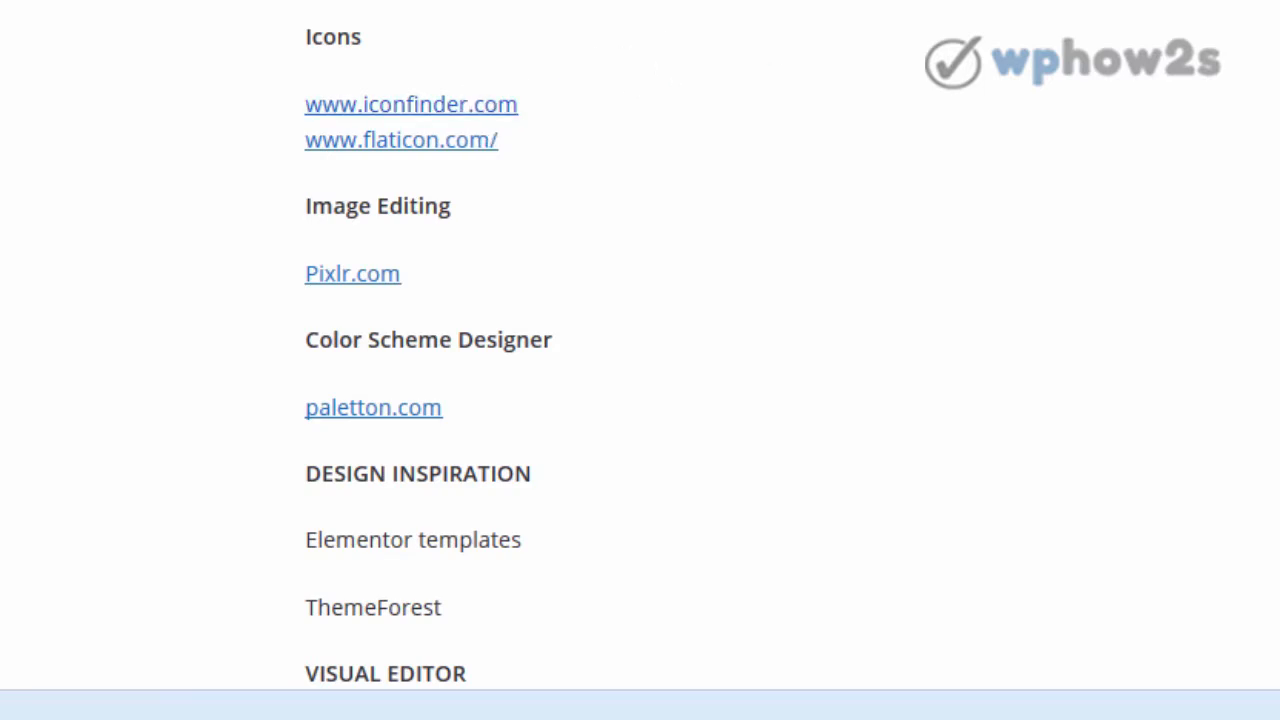
click(1150, 40)
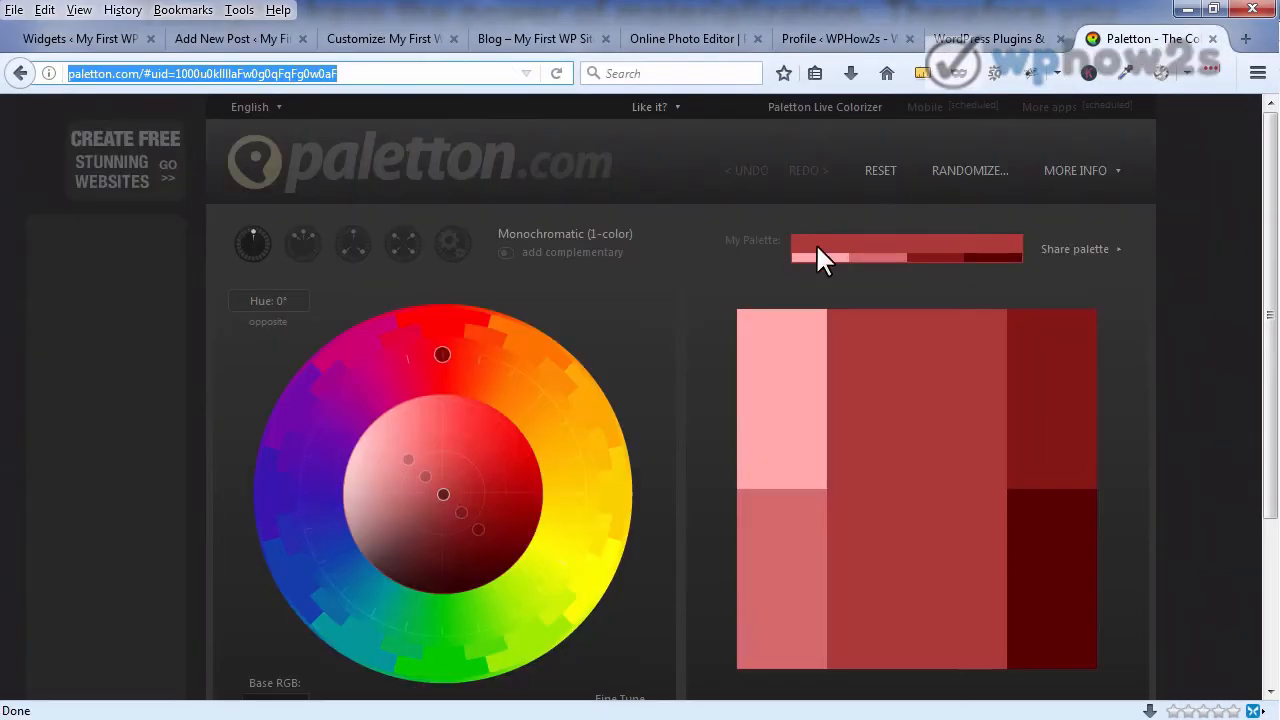
click(290, 495)
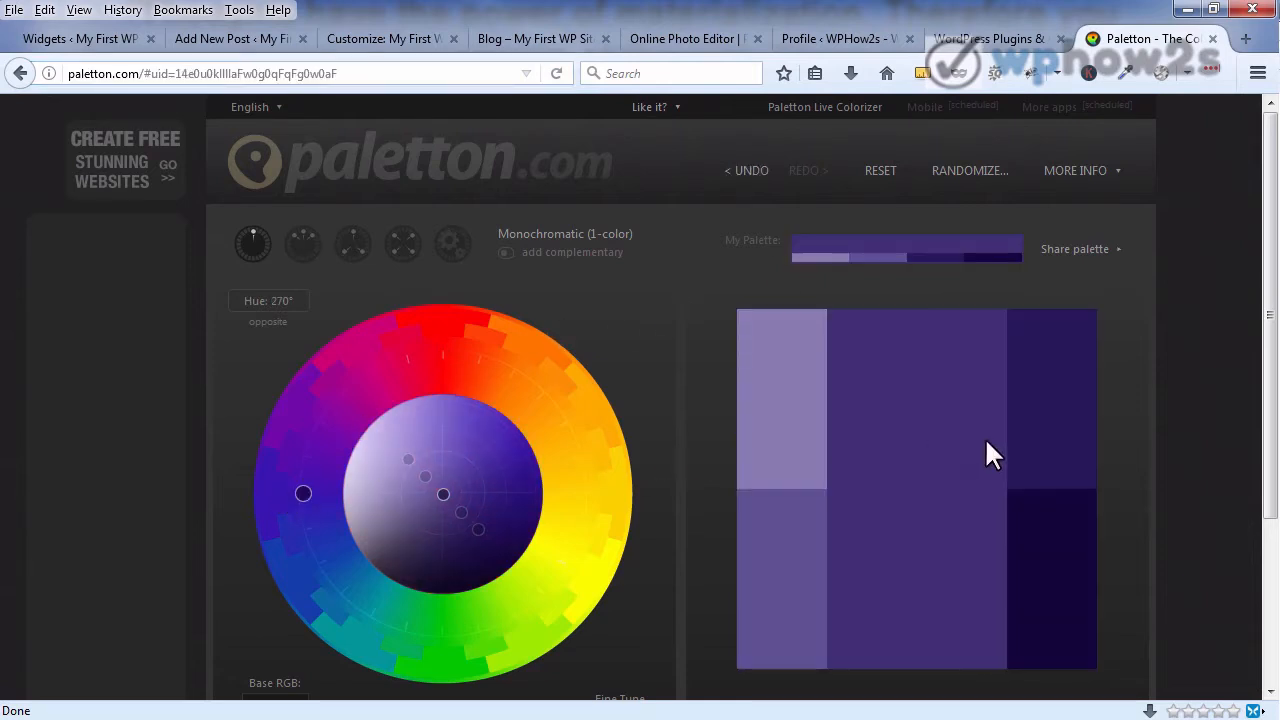
mouse_move(1008, 418)
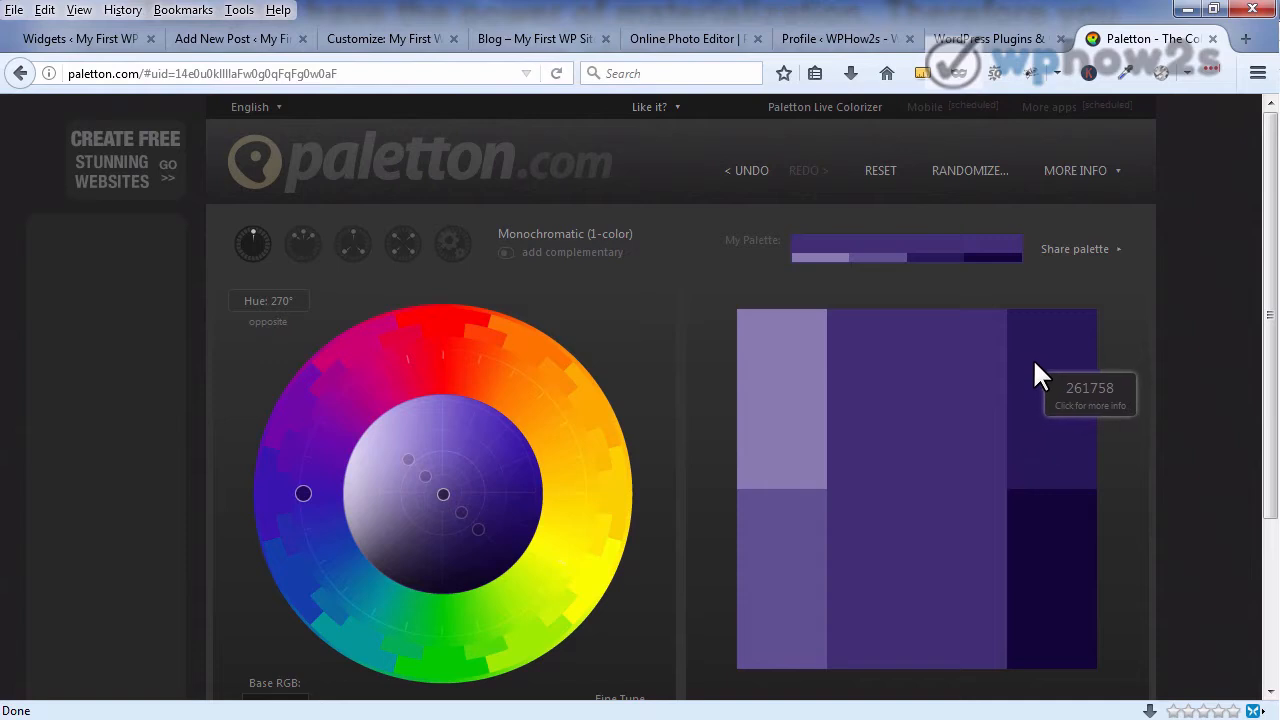
click(1003, 40)
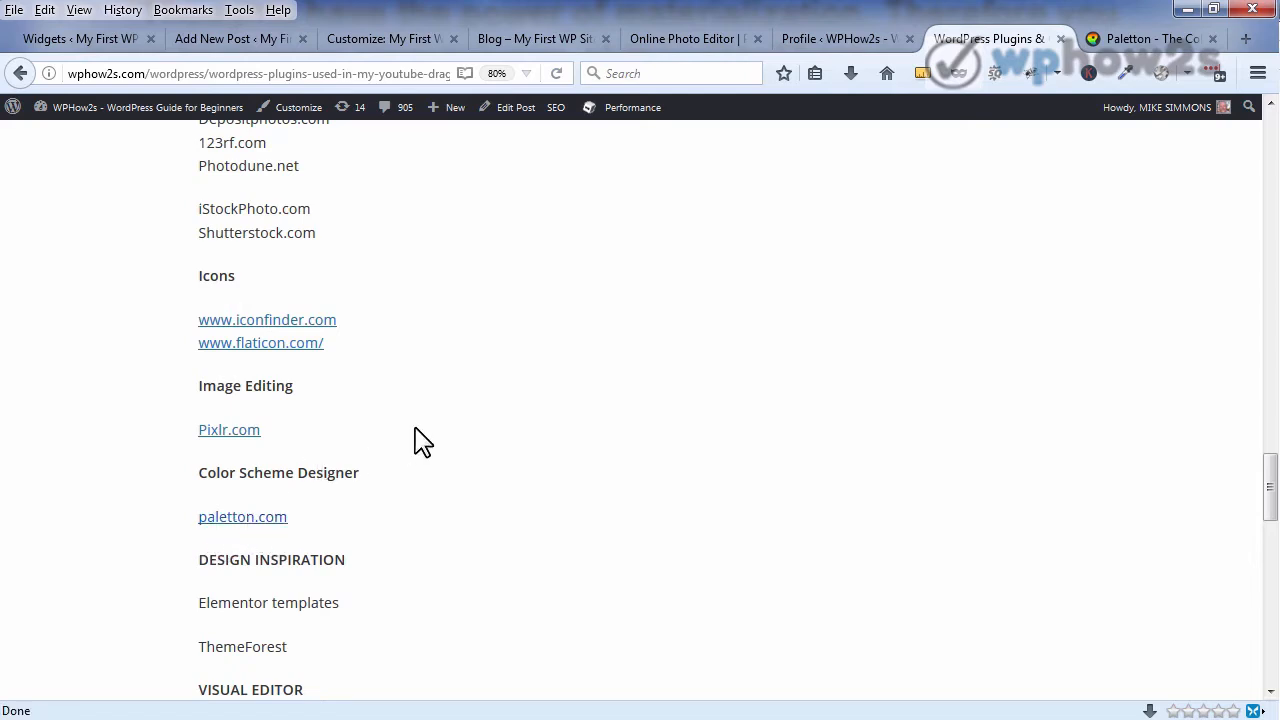
Return to Pixlr Editor, set the My EZ WP text size to 64, and move the text to the canvas's right edge.
click(690, 40)
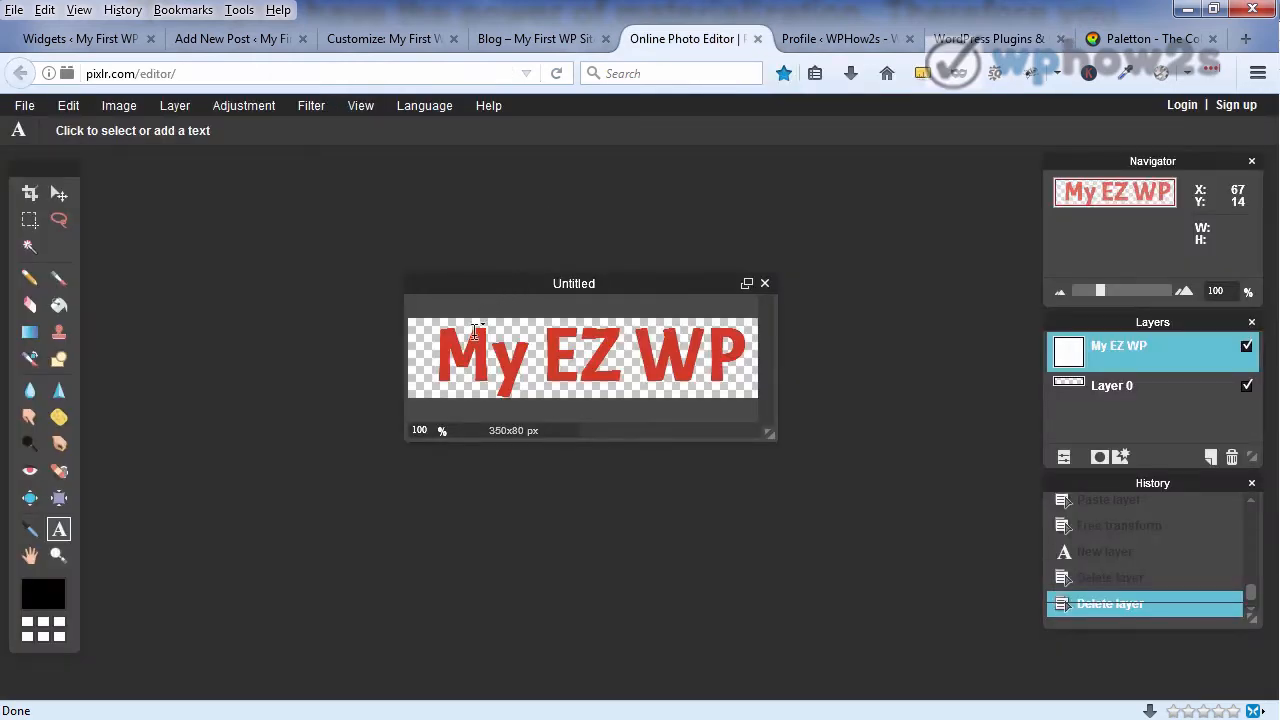
click(526, 355)
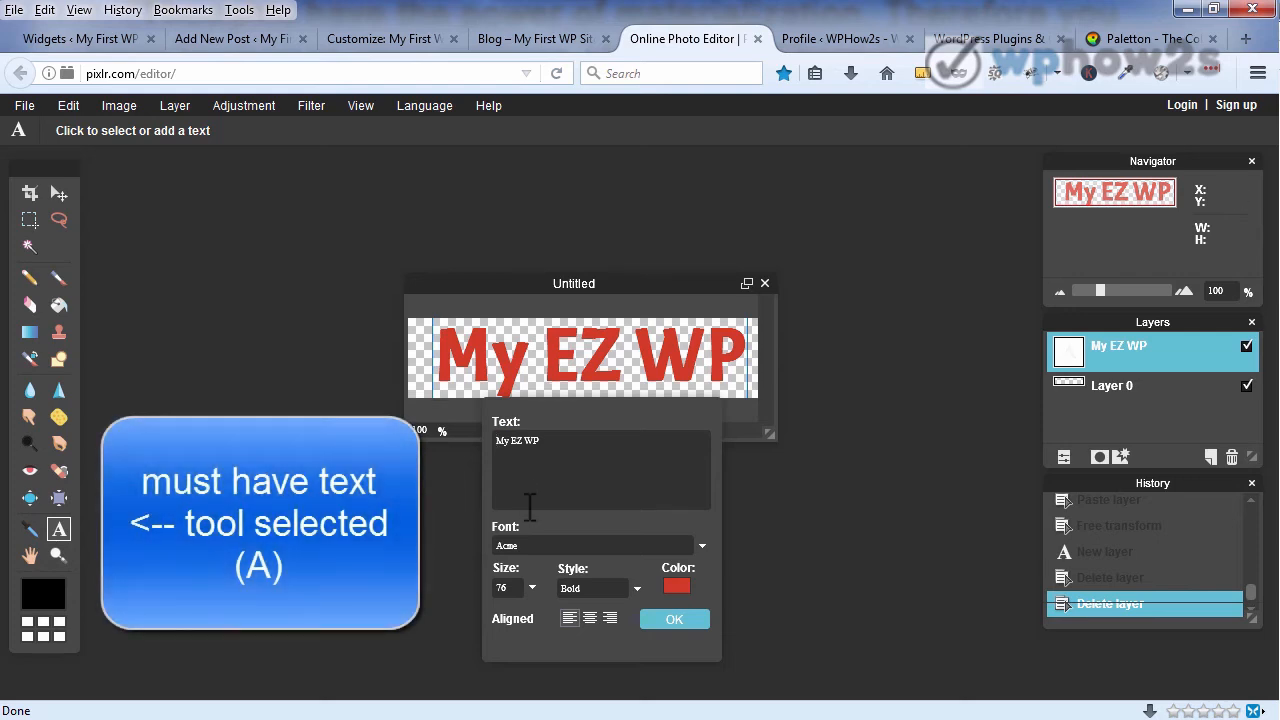
click(532, 589)
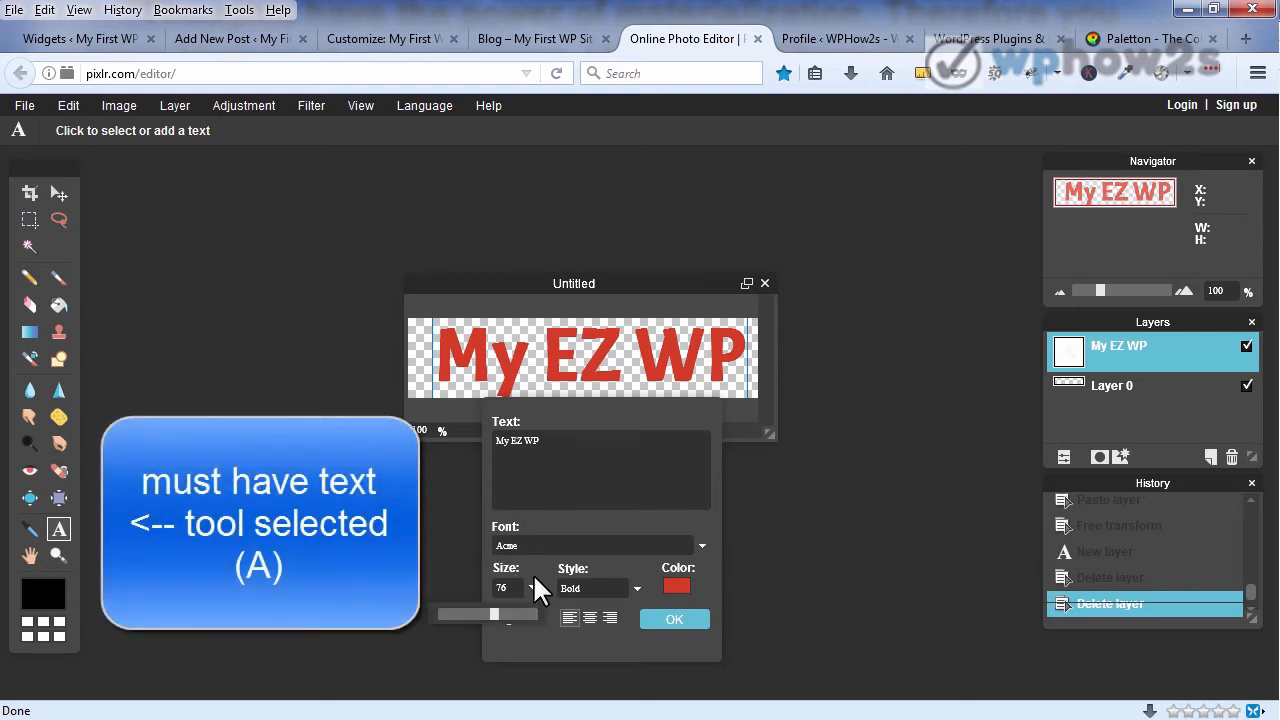
drag(493, 615, 484, 616)
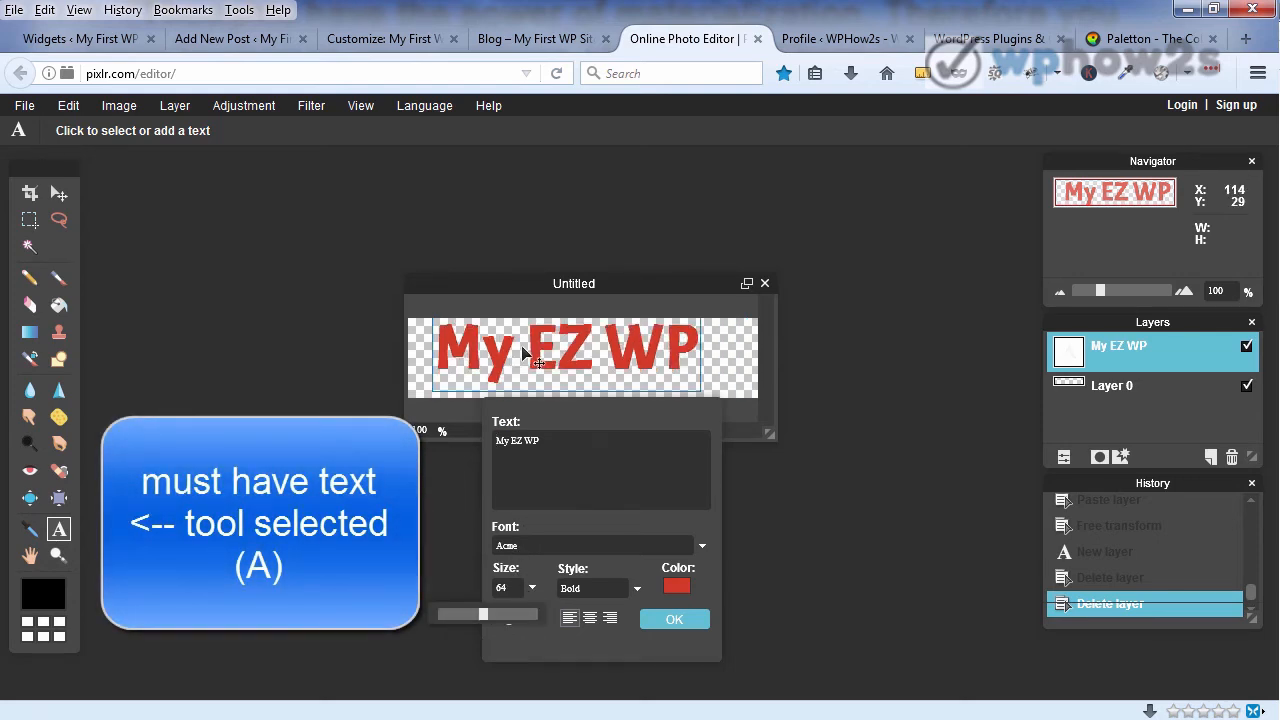
drag(522, 353, 576, 362)
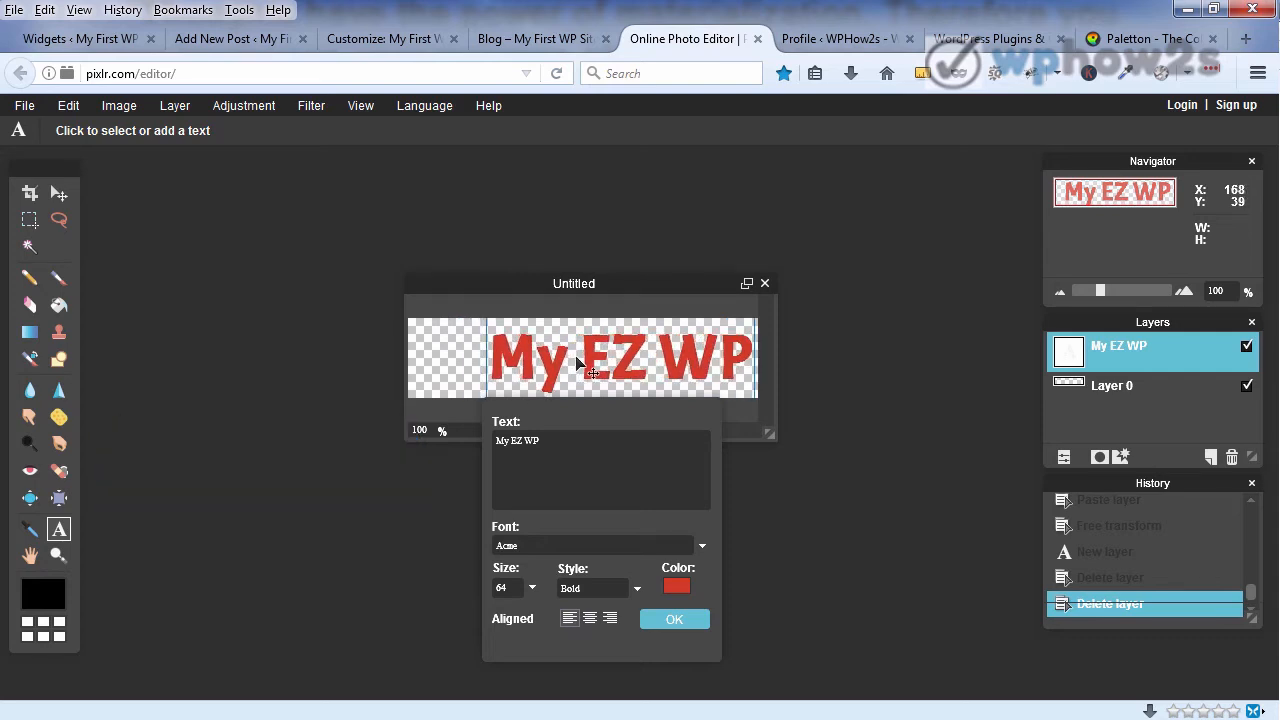
click(658, 622)
Open the black laptop icon image wps (2) from the How to Get Started with WordPress 2017 folder.
click(22, 110)
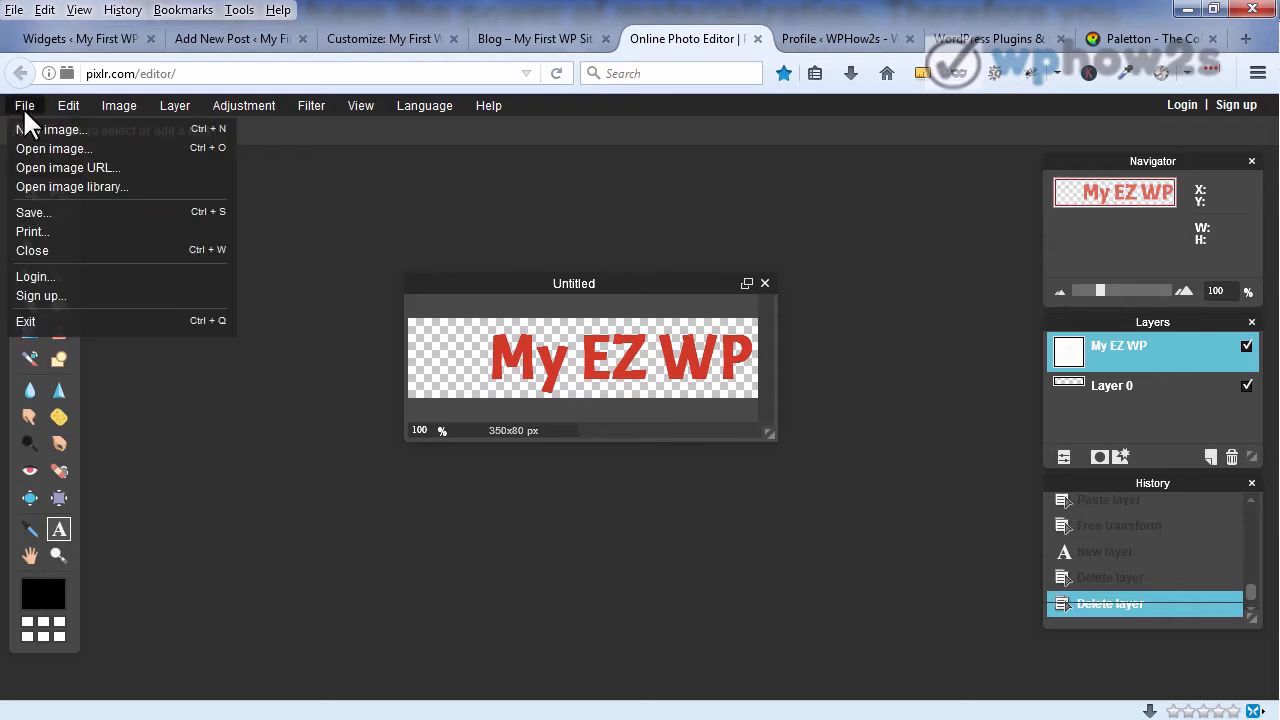
click(41, 146)
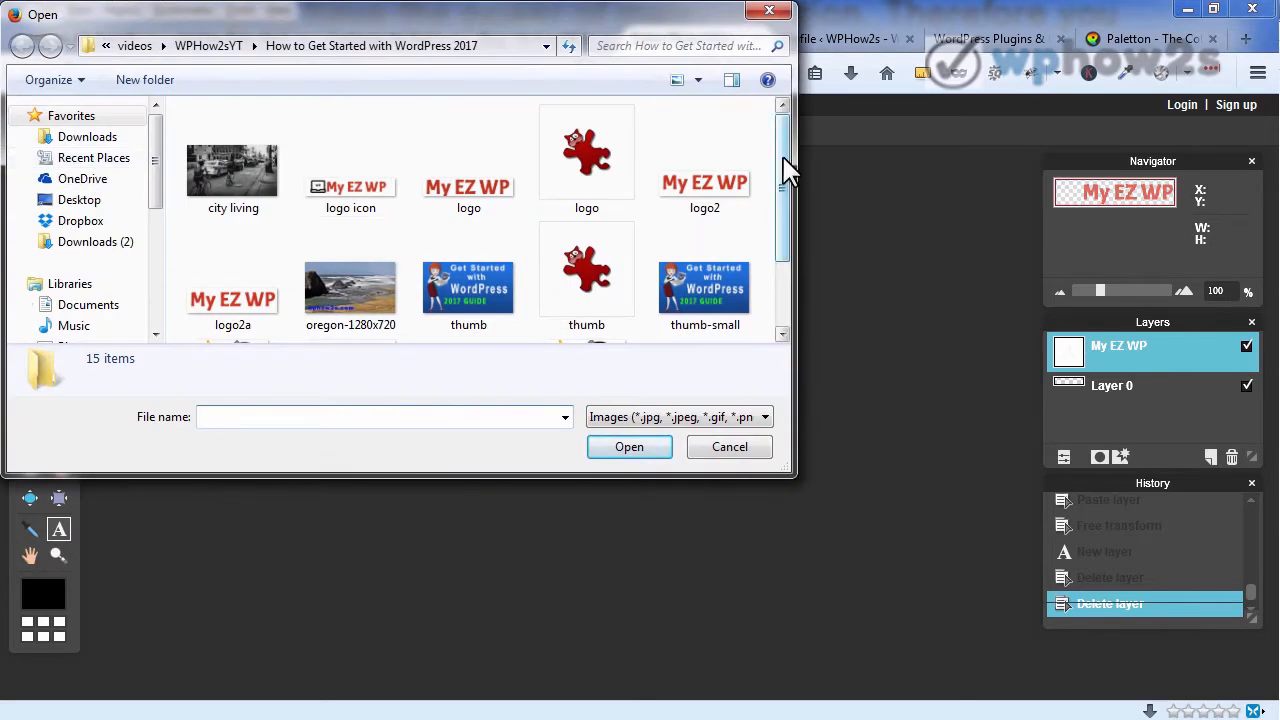
drag(787, 170, 780, 247)
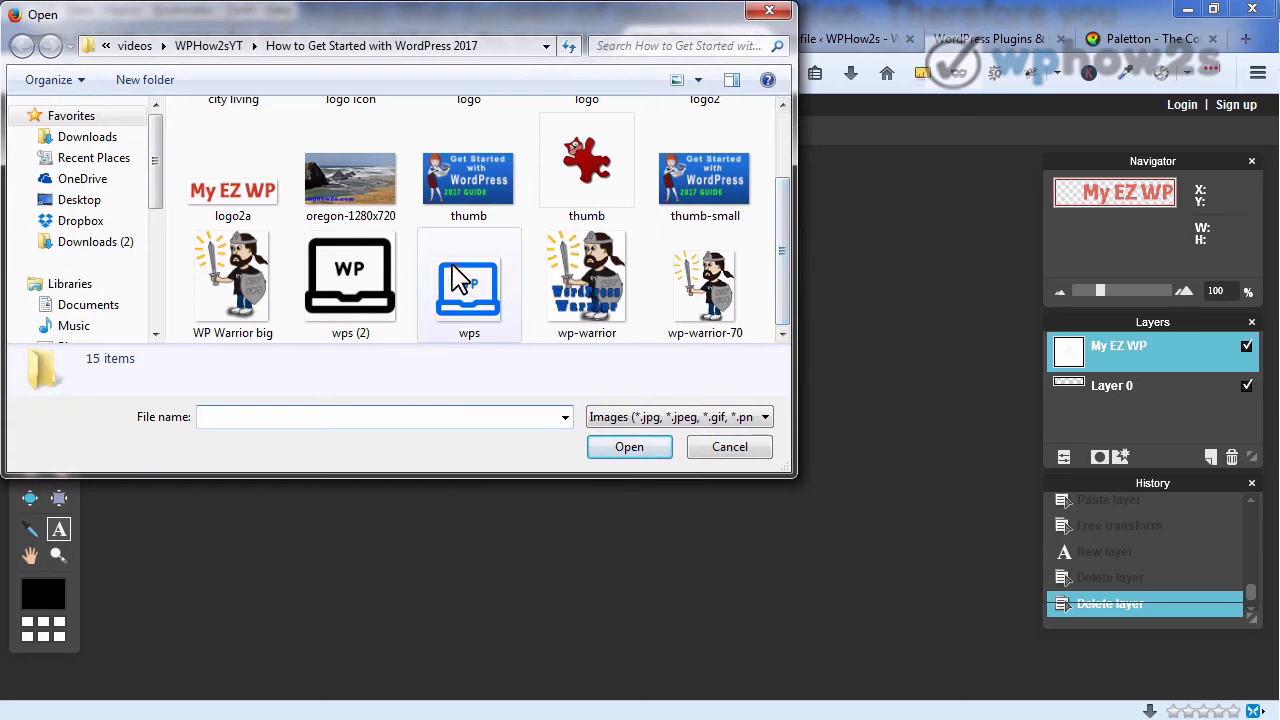
double_click(362, 270)
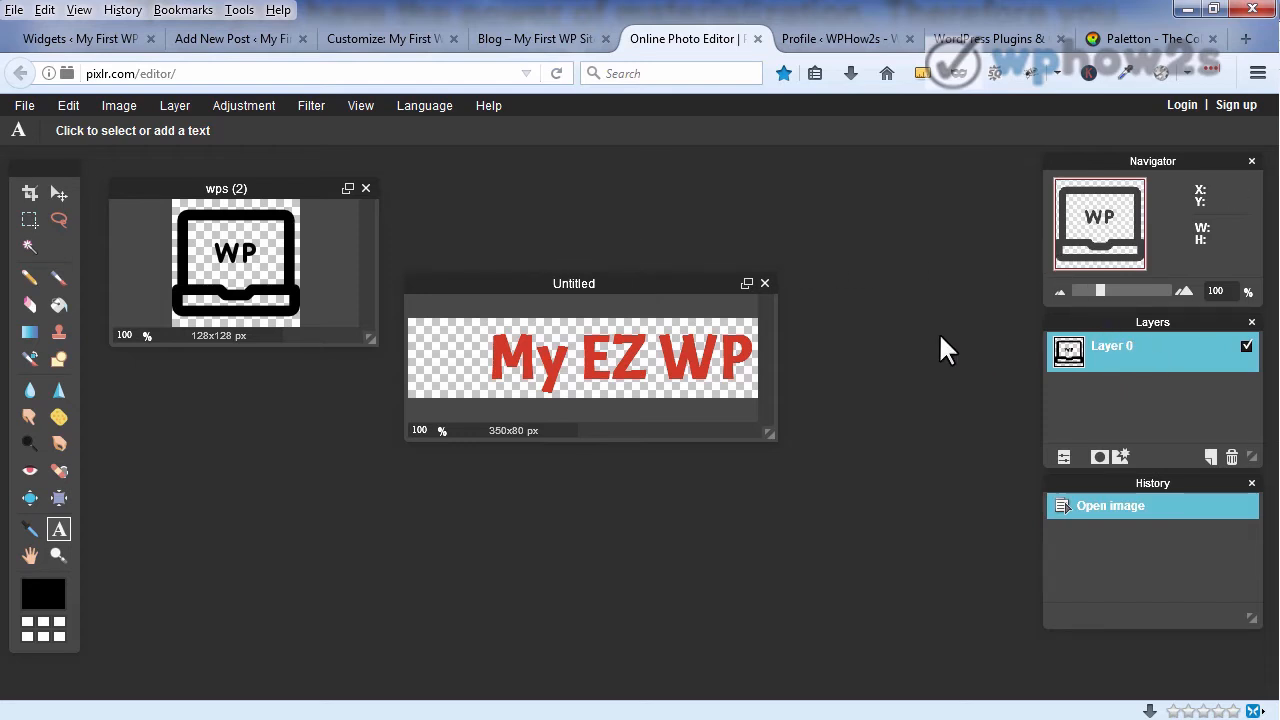
Copy Layer 0 of the wps (2) image onto the logo canvas as a new layer.
click(628, 330)
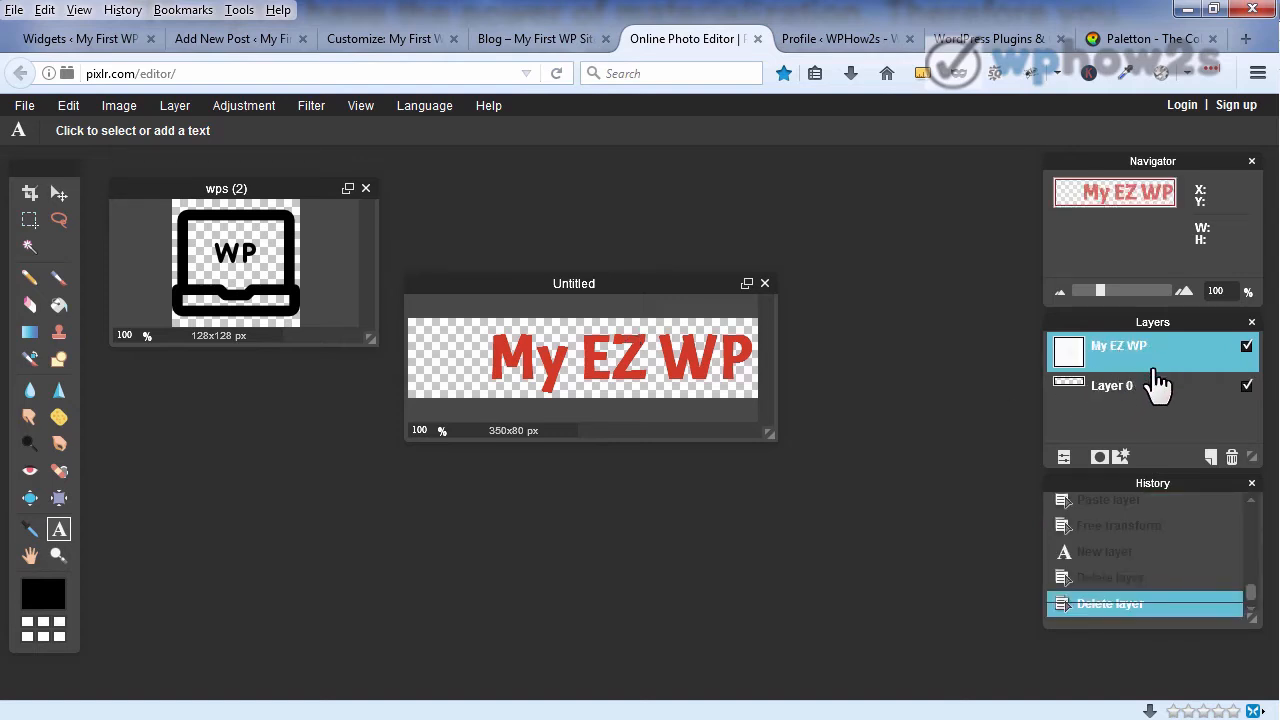
click(320, 258)
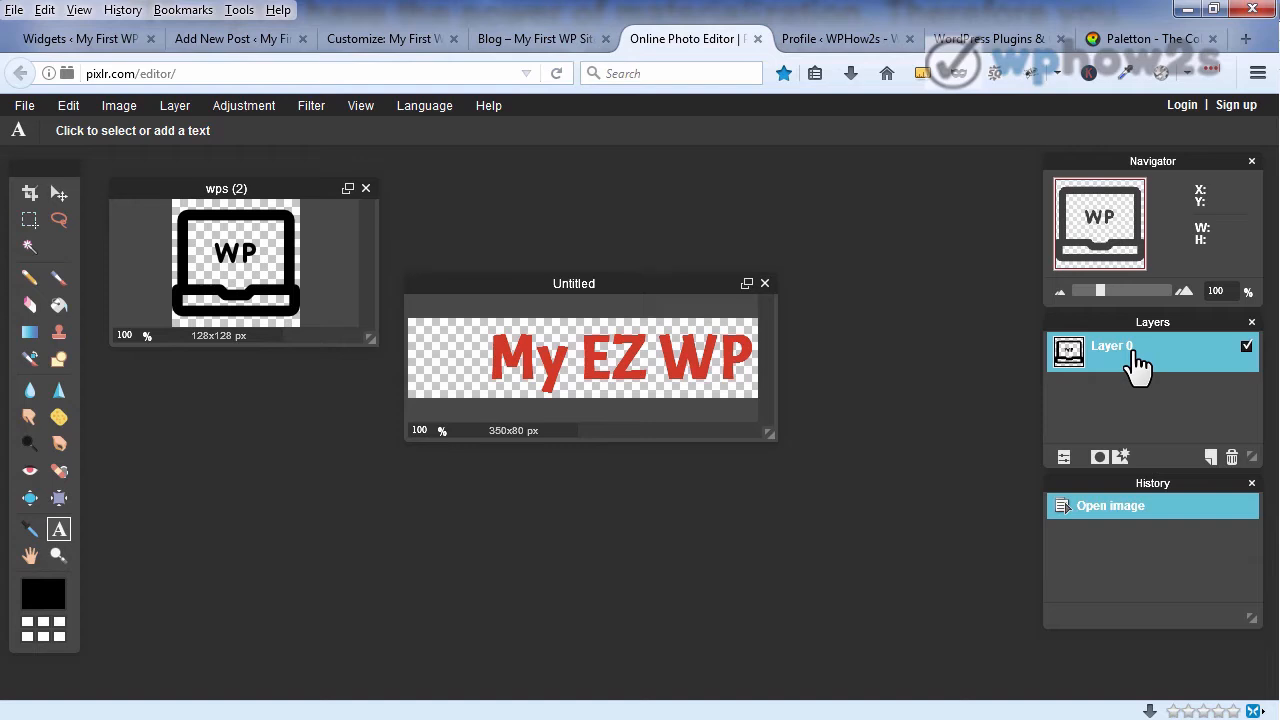
drag(1137, 366, 515, 362)
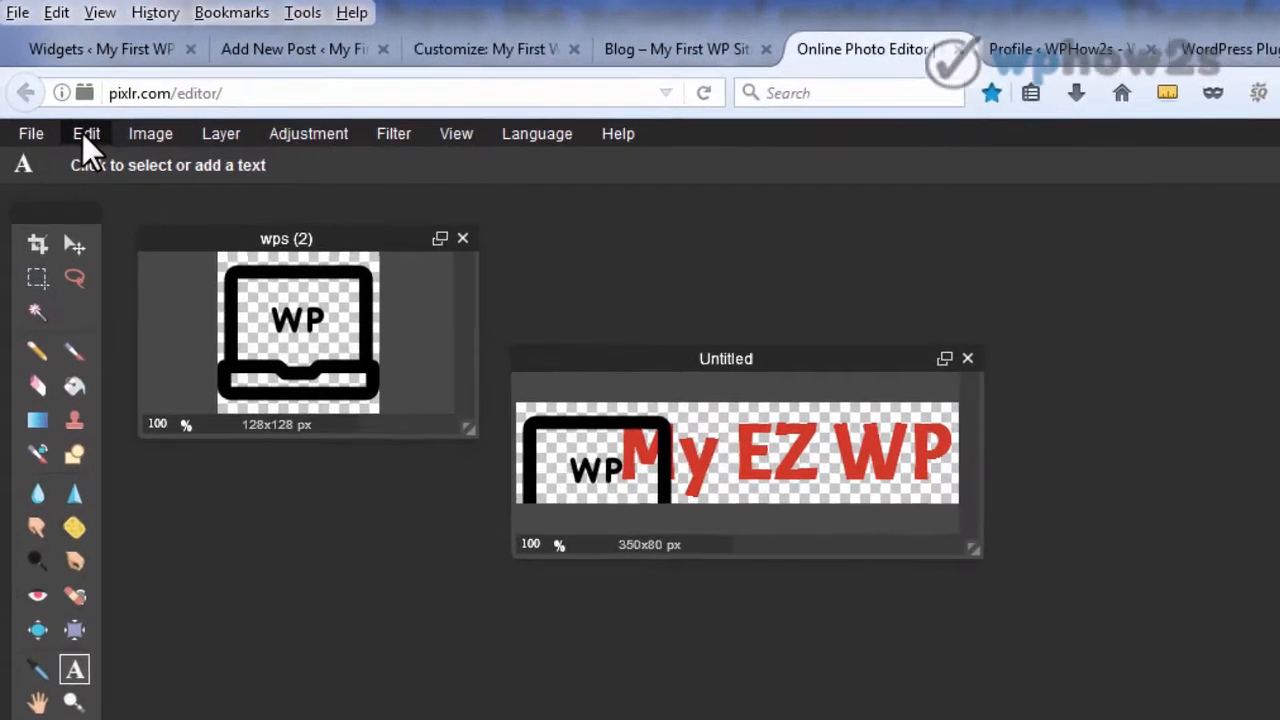
Free-transform the laptop icon layer, shrinking it to fit the canvas height and placing it just left of the My EZ WP text.
click(67, 106)
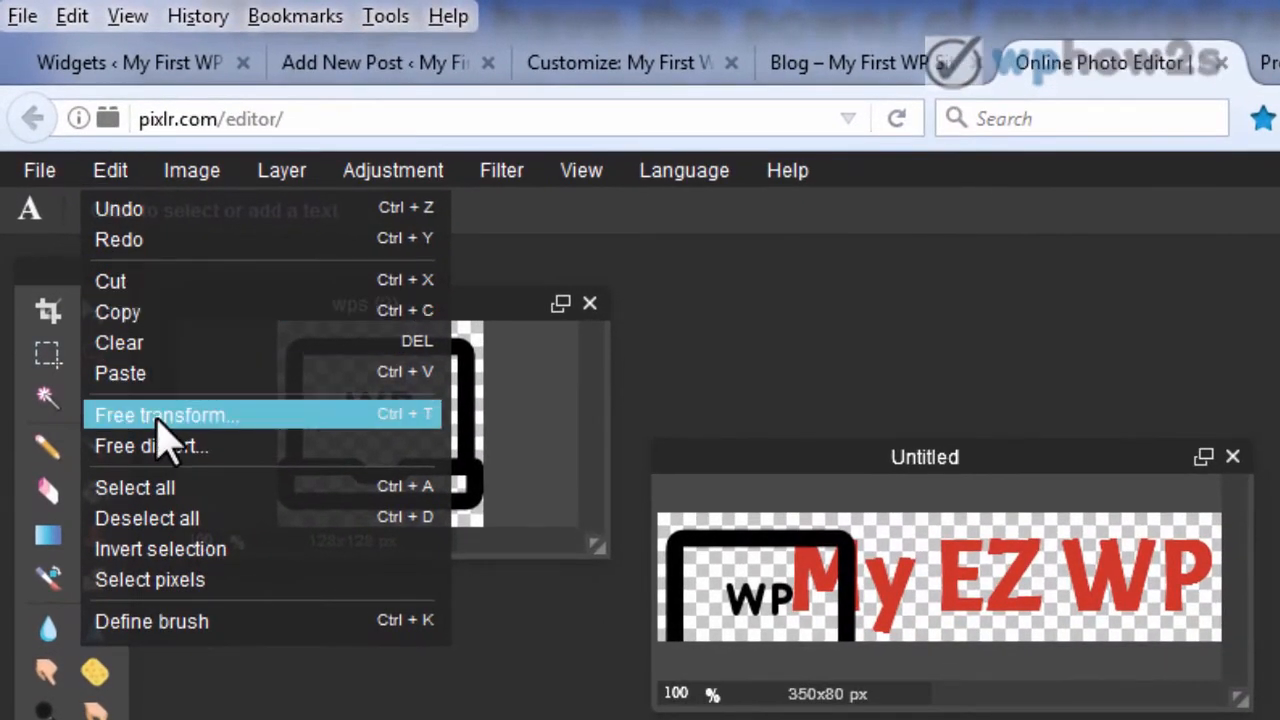
click(157, 420)
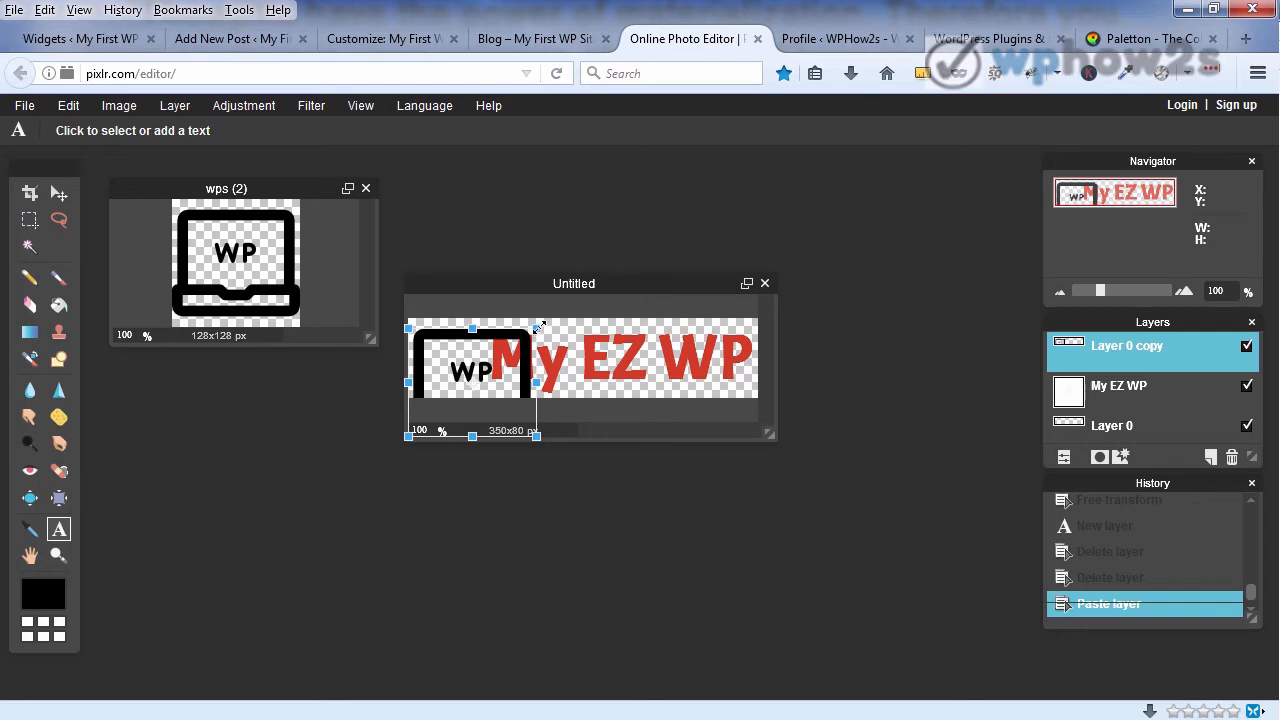
drag(539, 327, 512, 350)
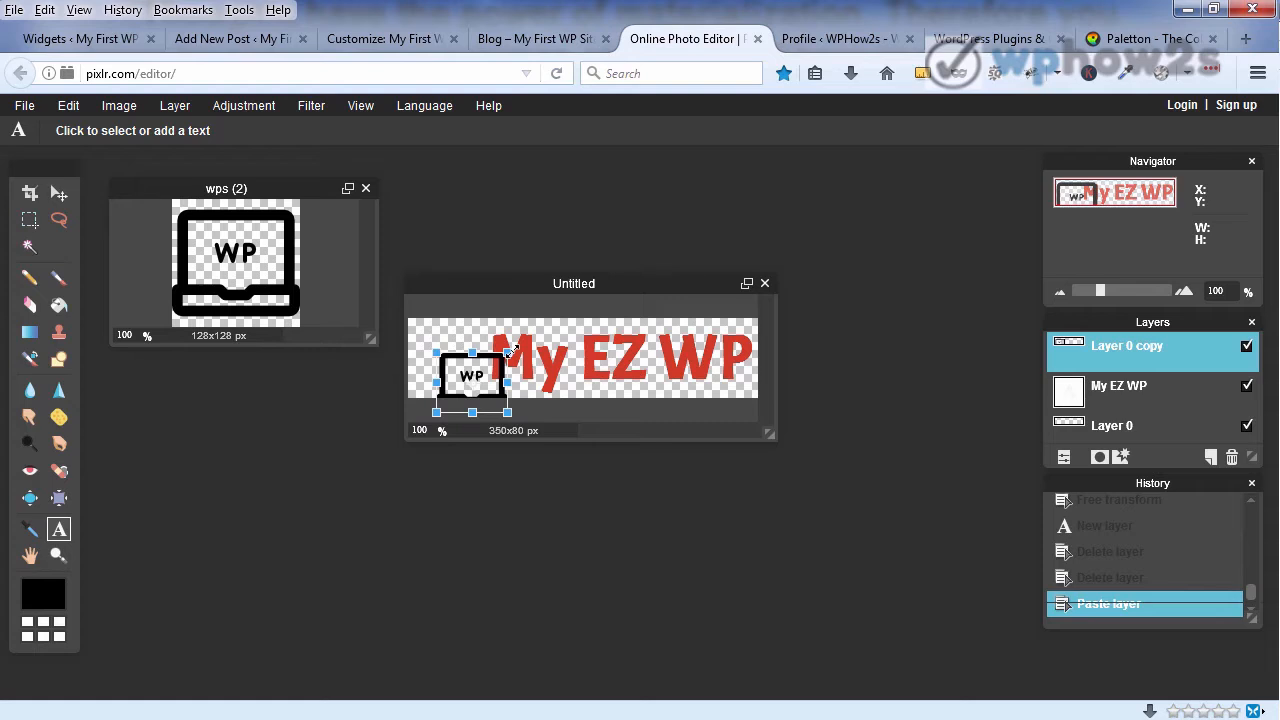
drag(512, 351, 510, 354)
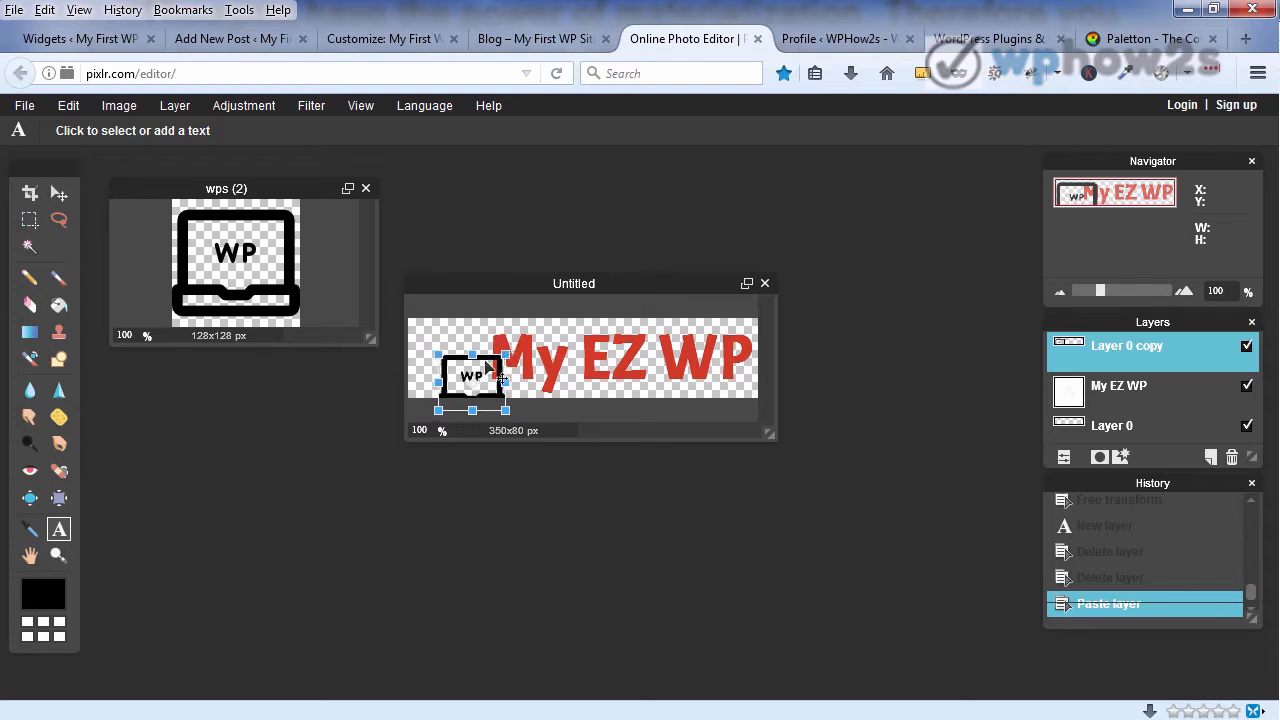
drag(466, 375, 447, 353)
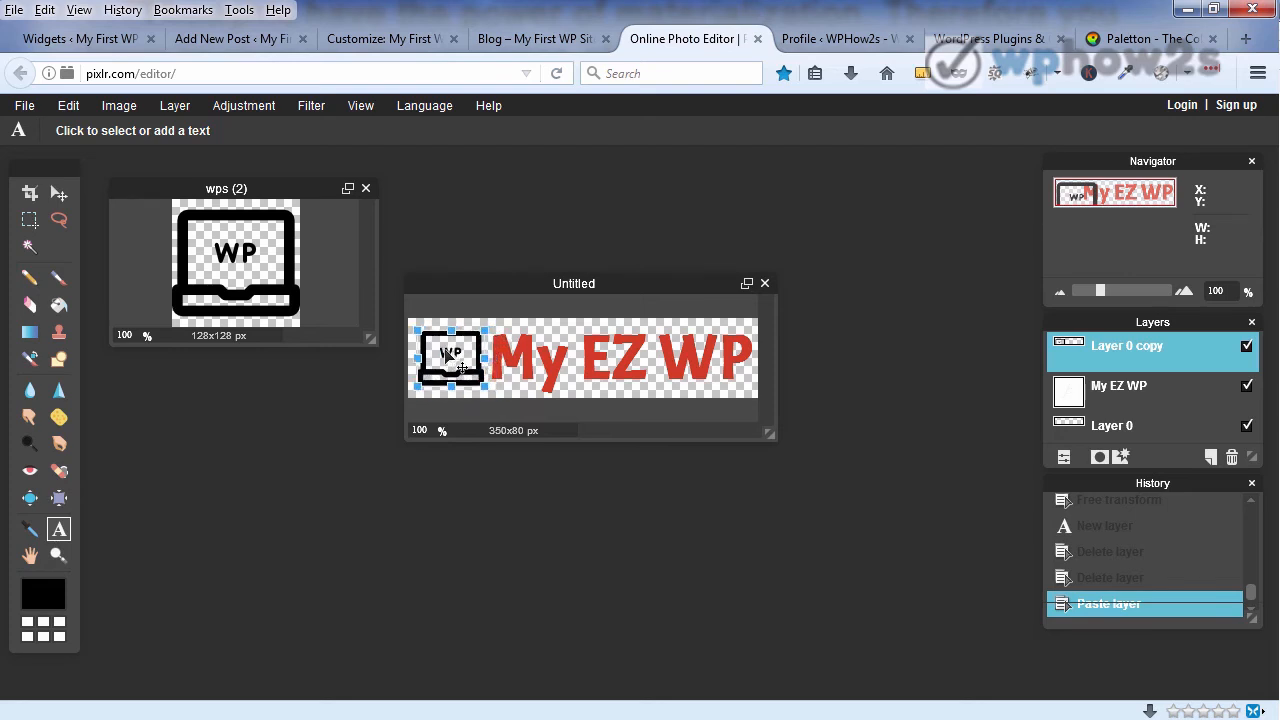
click(590, 337)
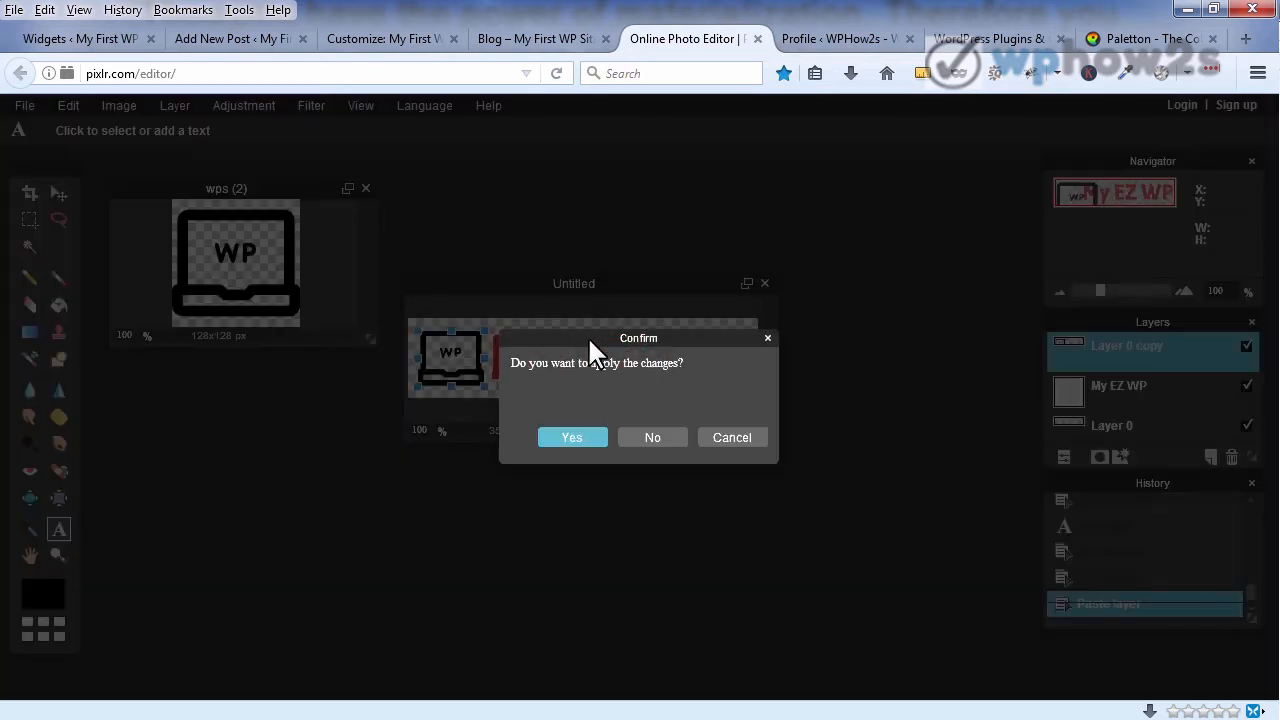
click(573, 440)
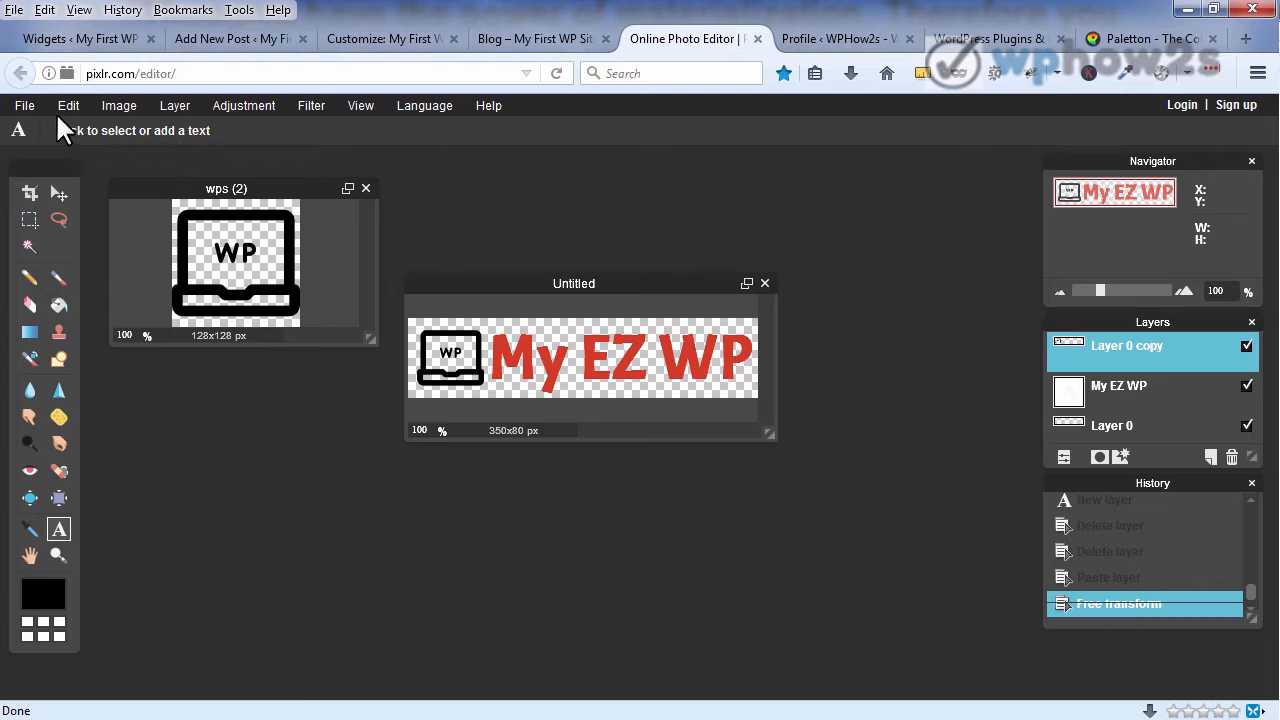
Save the image to the computer as logo icon in PNG (Transparent, full quality) format, replacing the existing file.
click(25, 106)
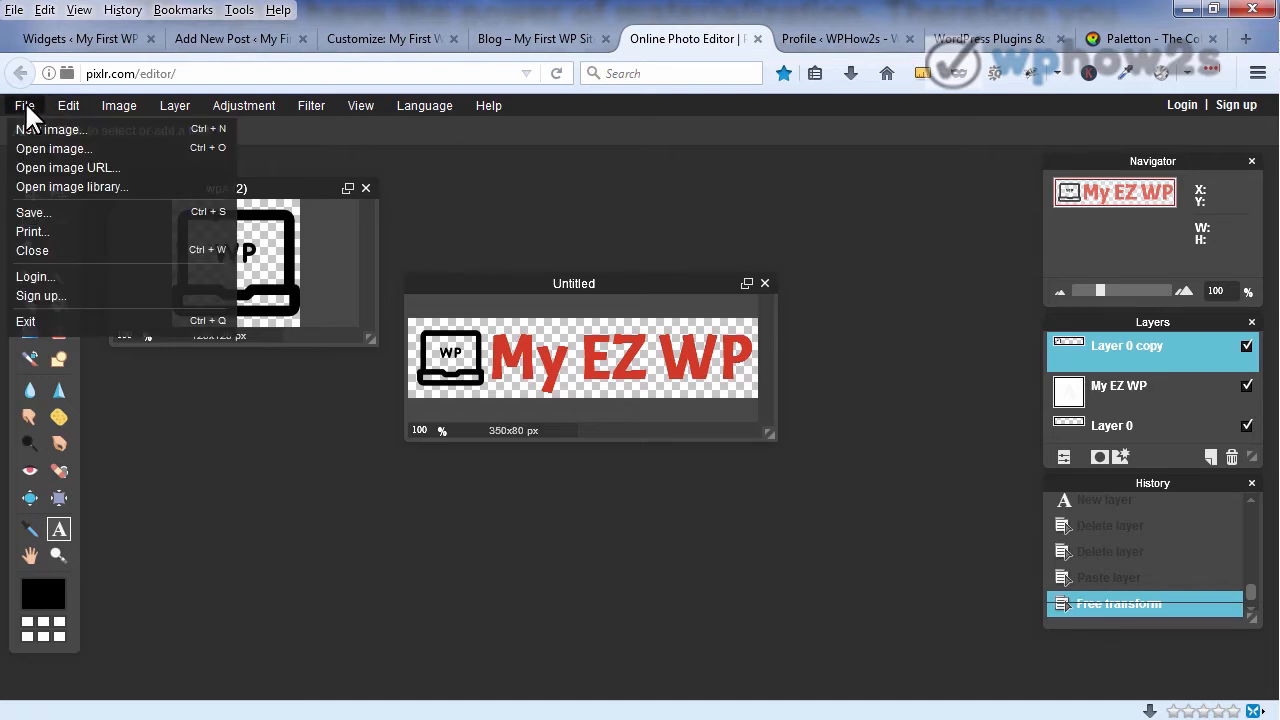
click(62, 212)
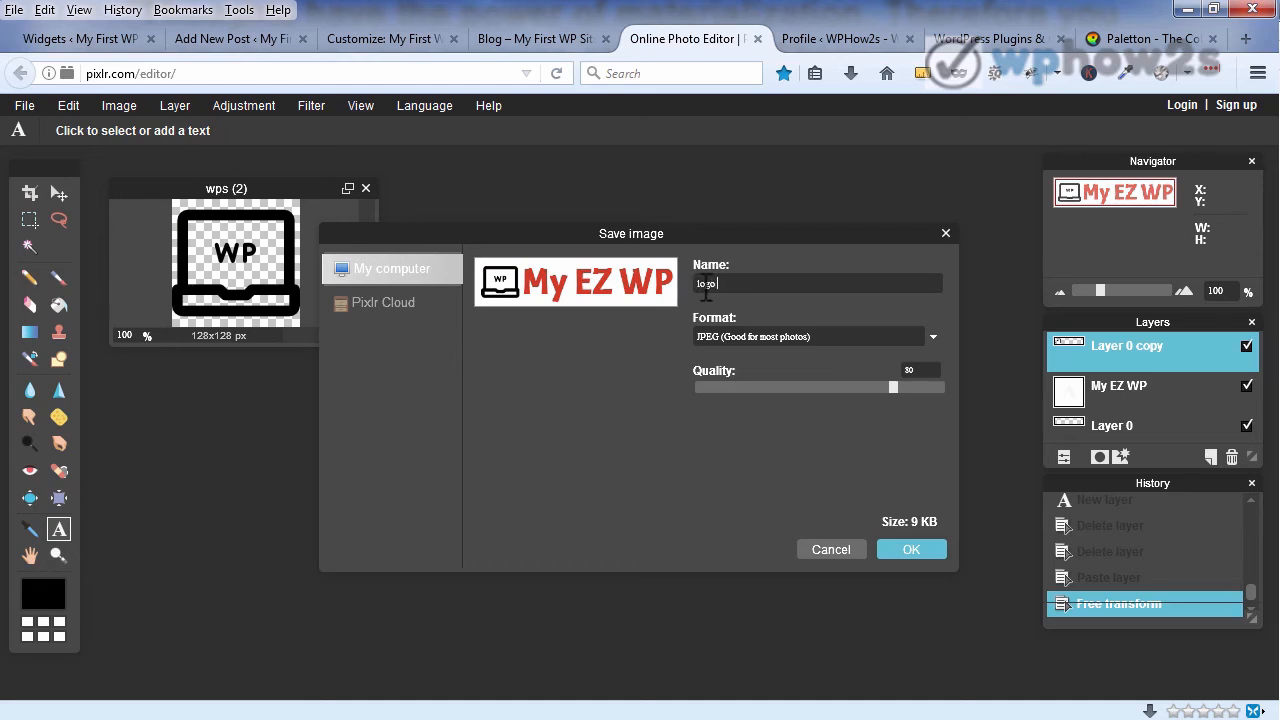
text(logo icon)
click(932, 332)
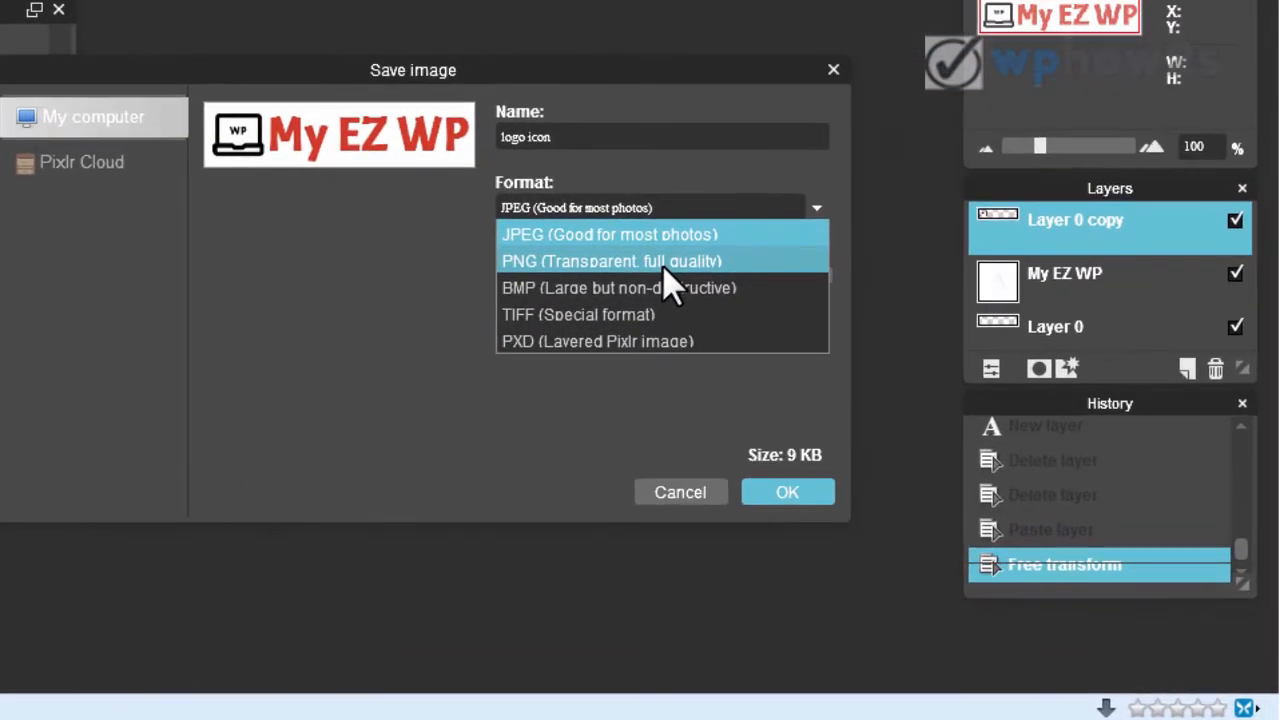
click(668, 262)
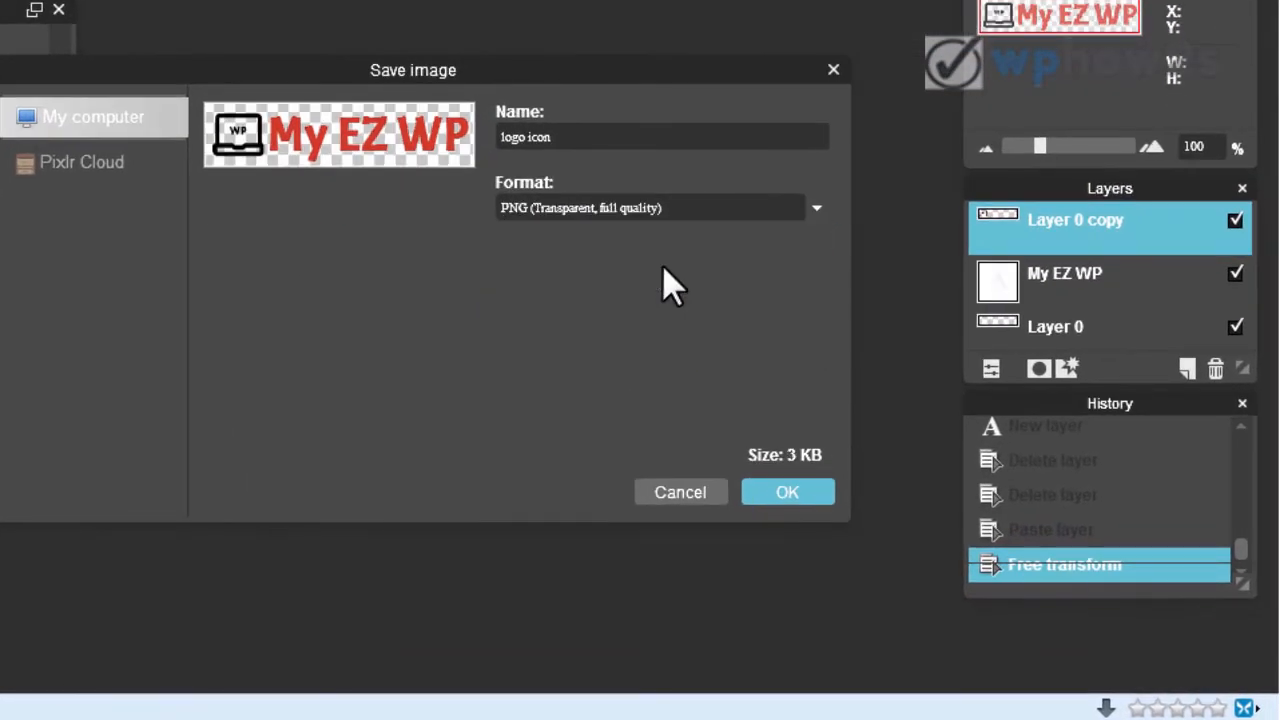
click(780, 493)
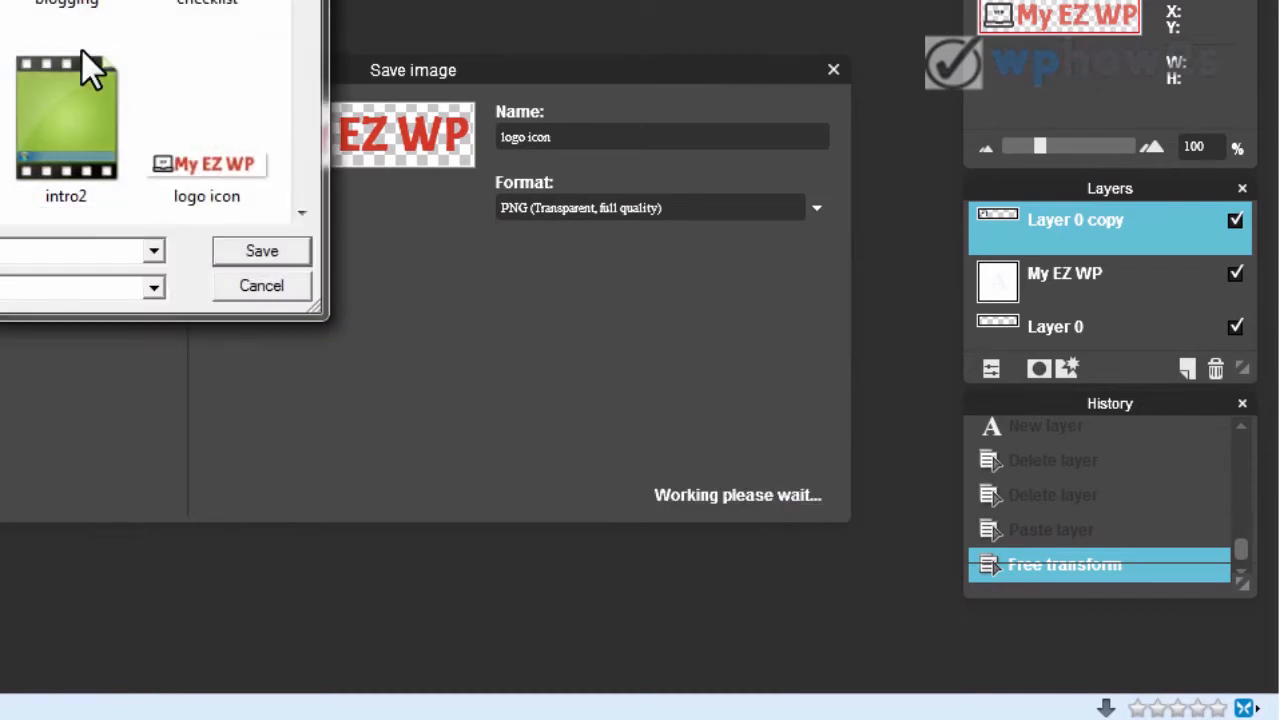
scroll(296, 12, up, 5)
drag(294, 14, 291, 44)
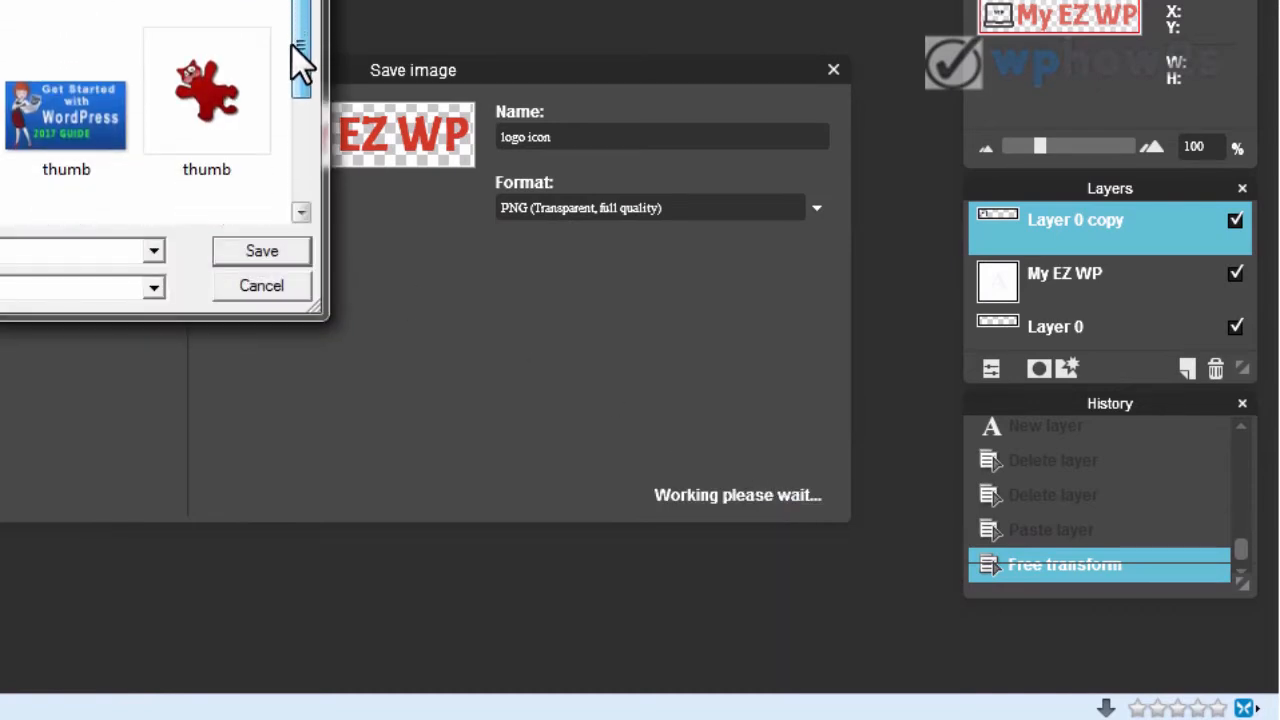
click(262, 251)
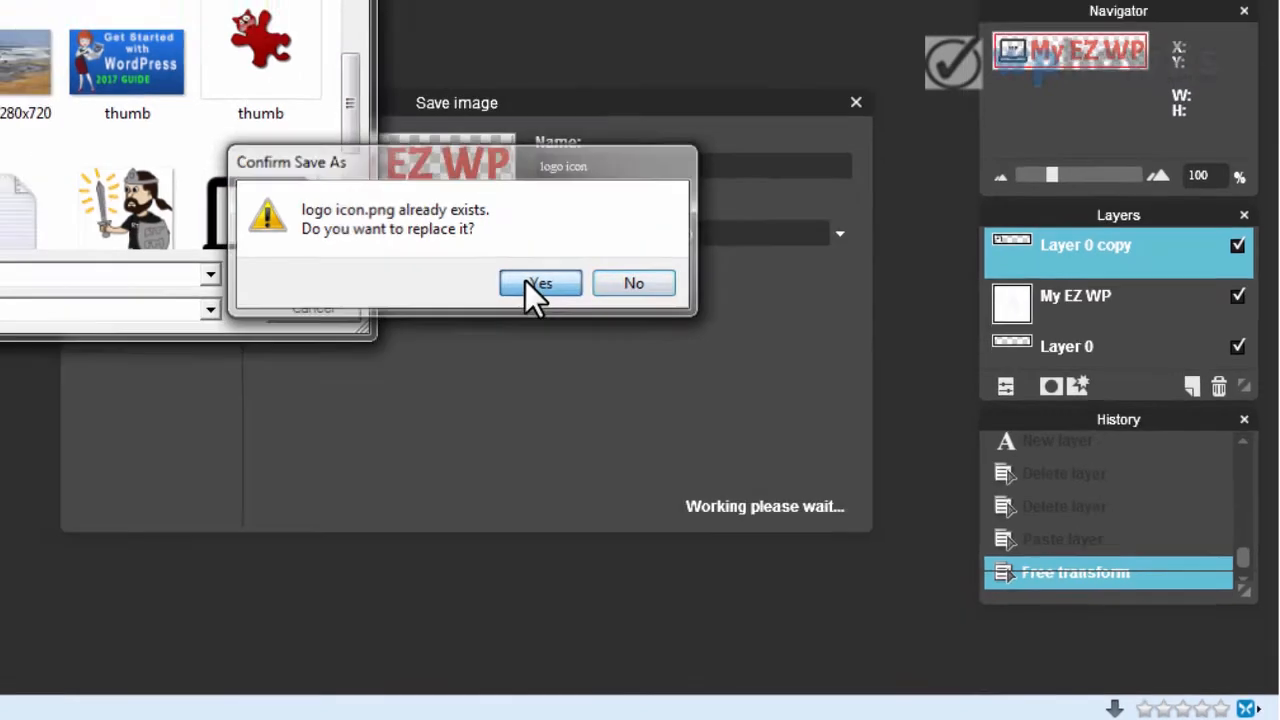
click(487, 258)
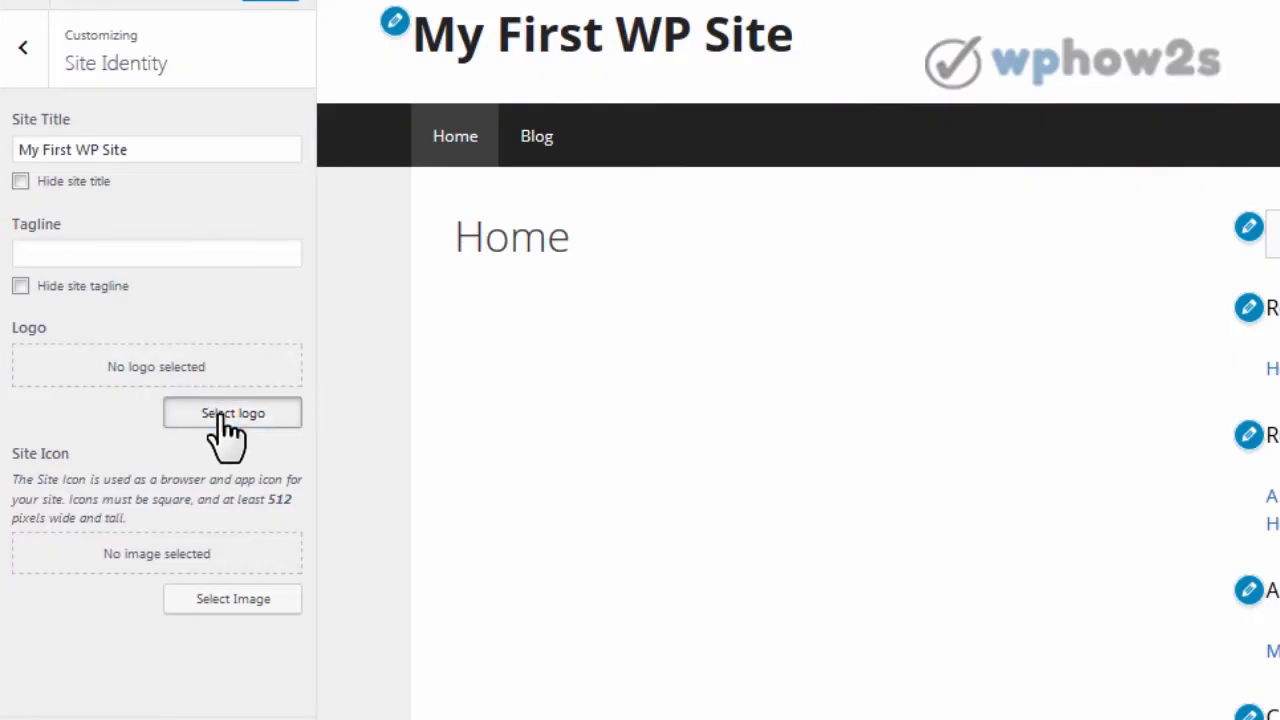
Upload the My EZ WP logo image in the WordPress customizer's Site Identity settings and set it as the logo without cropping.
click(222, 418)
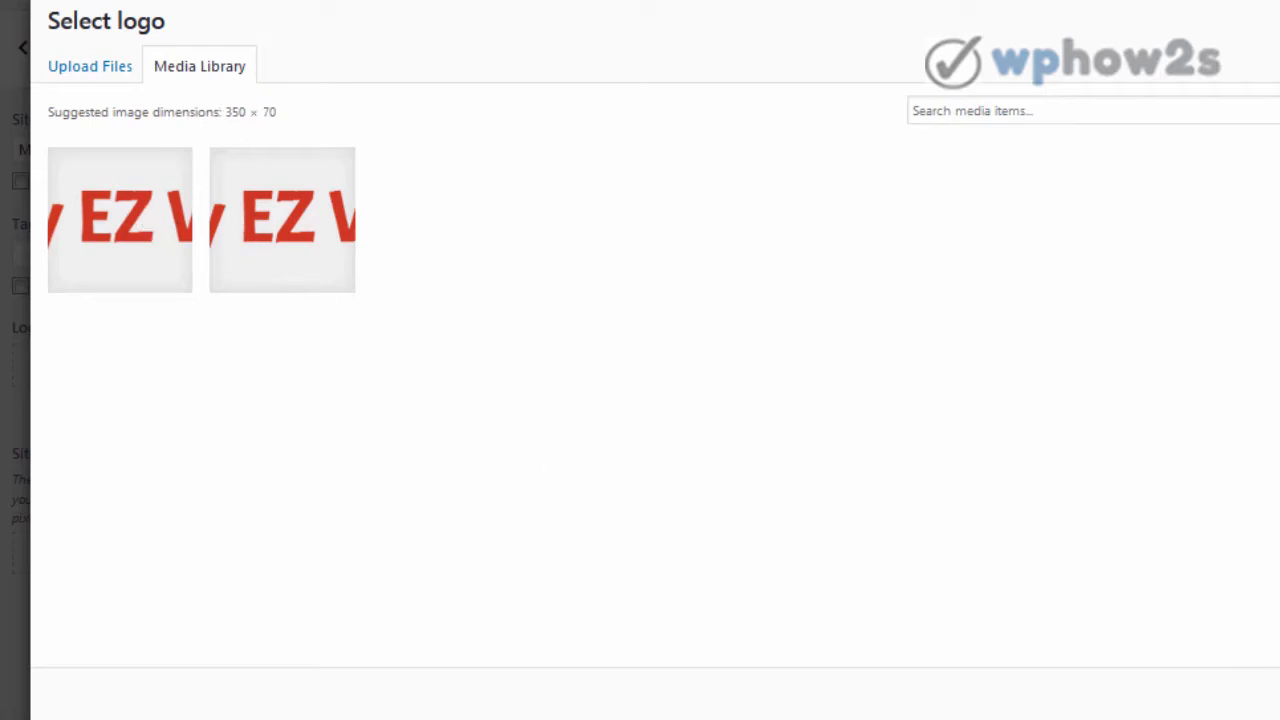
drag(1278, 318, 886, 314)
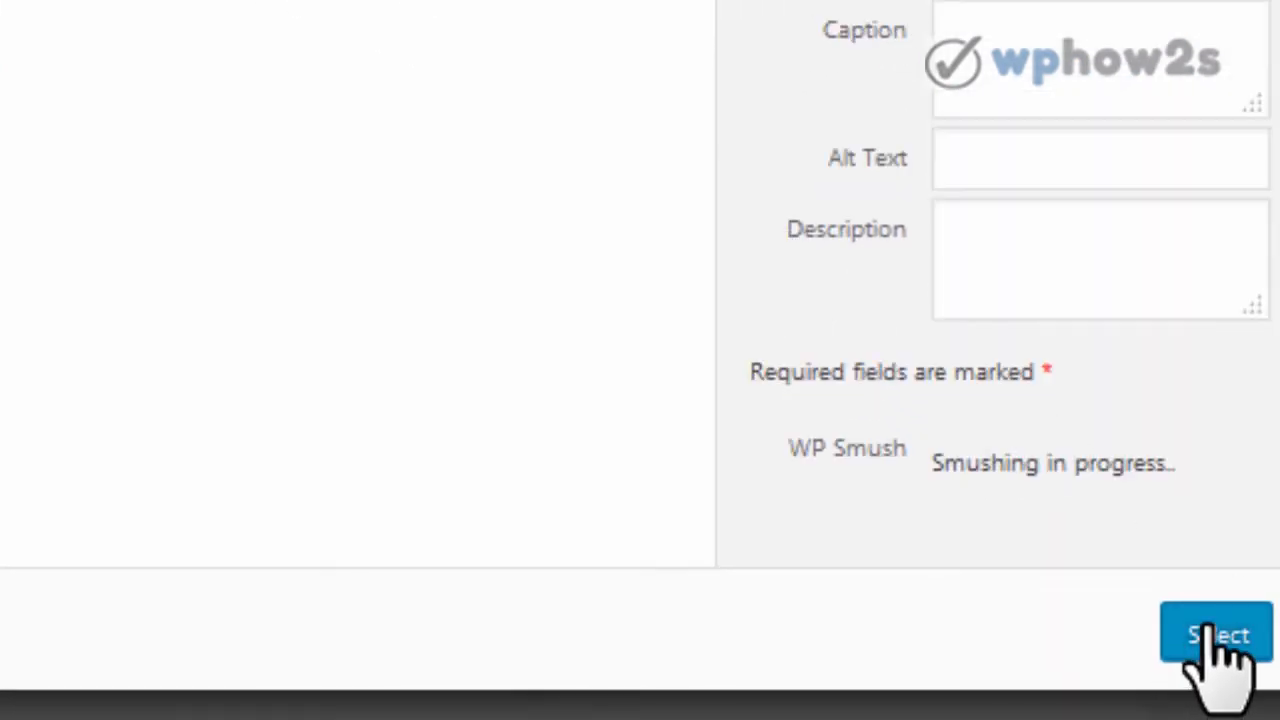
click(1215, 638)
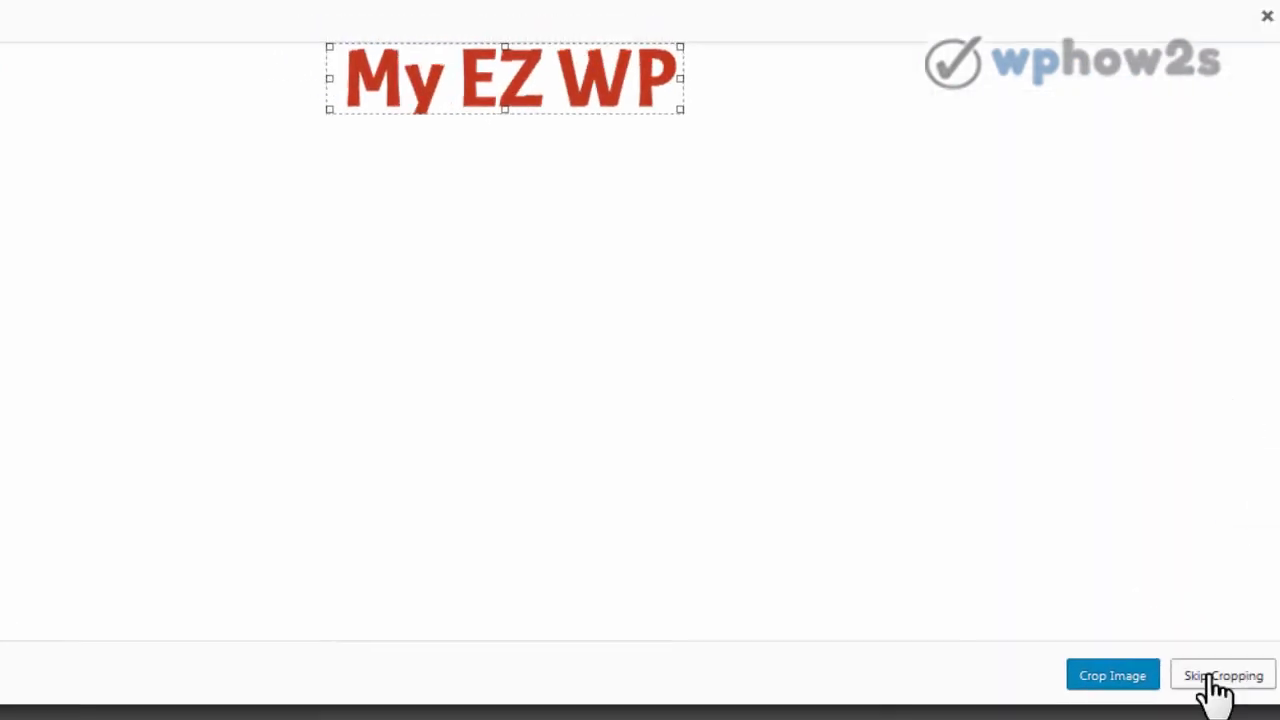
click(1213, 684)
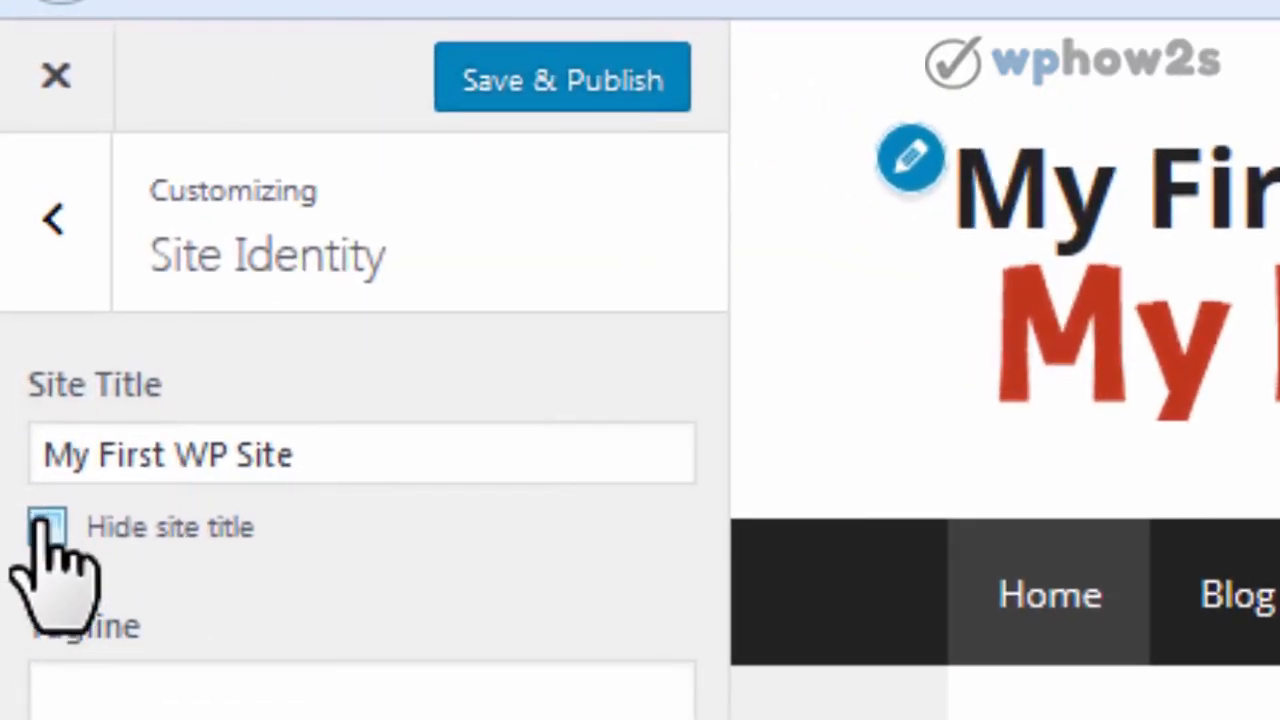
Hide the site title and publish the Site Identity changes.
click(47, 528)
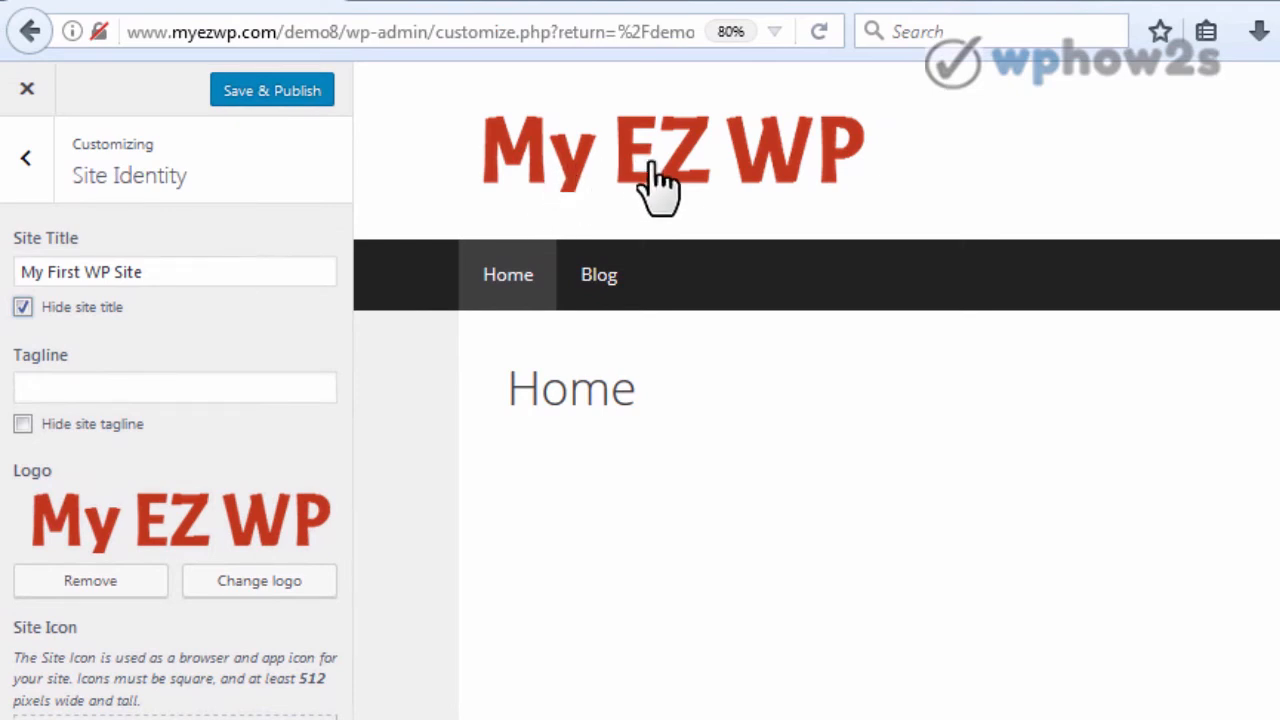
click(276, 90)
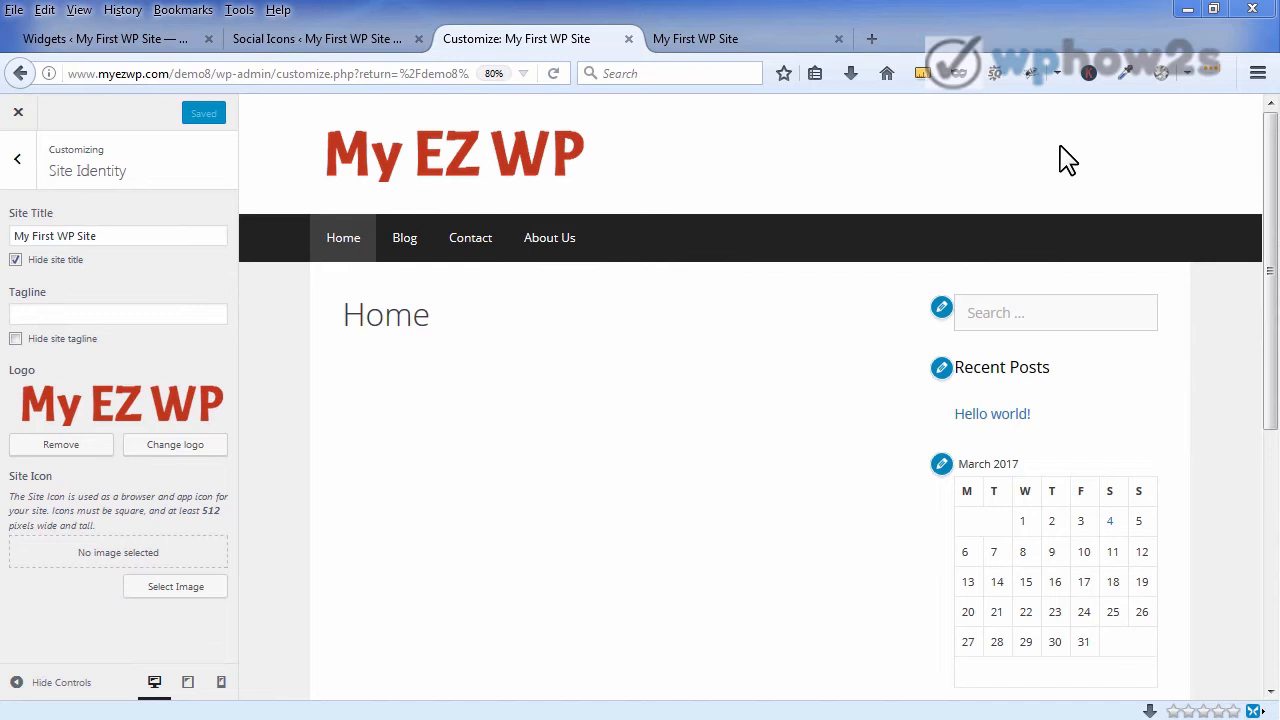
Start a new icon set in AccessPress Social Icons and name it social.
click(362, 42)
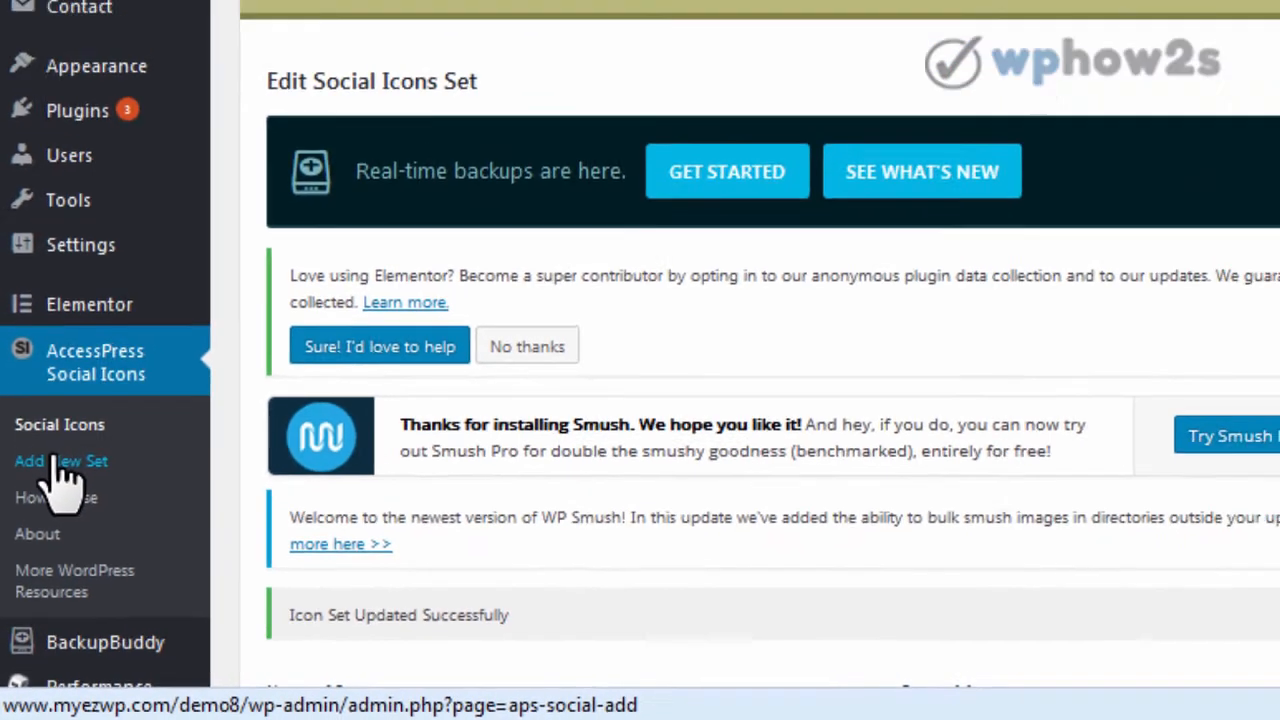
click(72, 368)
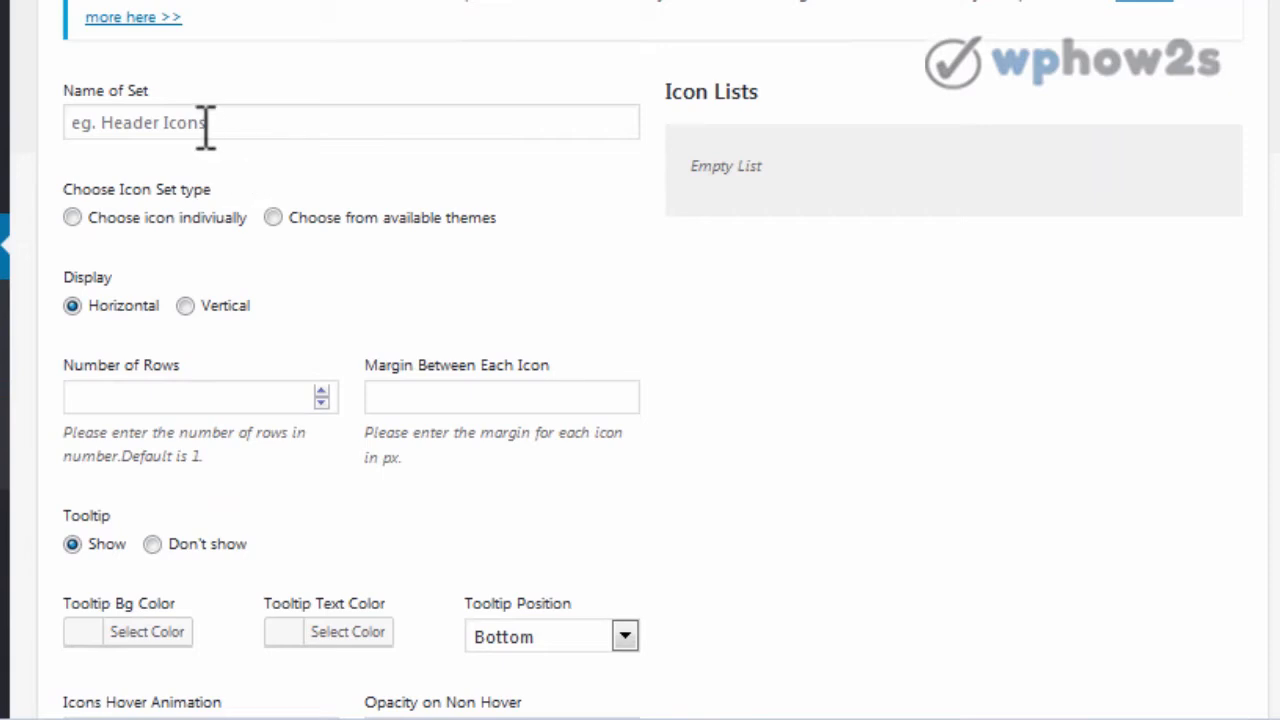
click(206, 126)
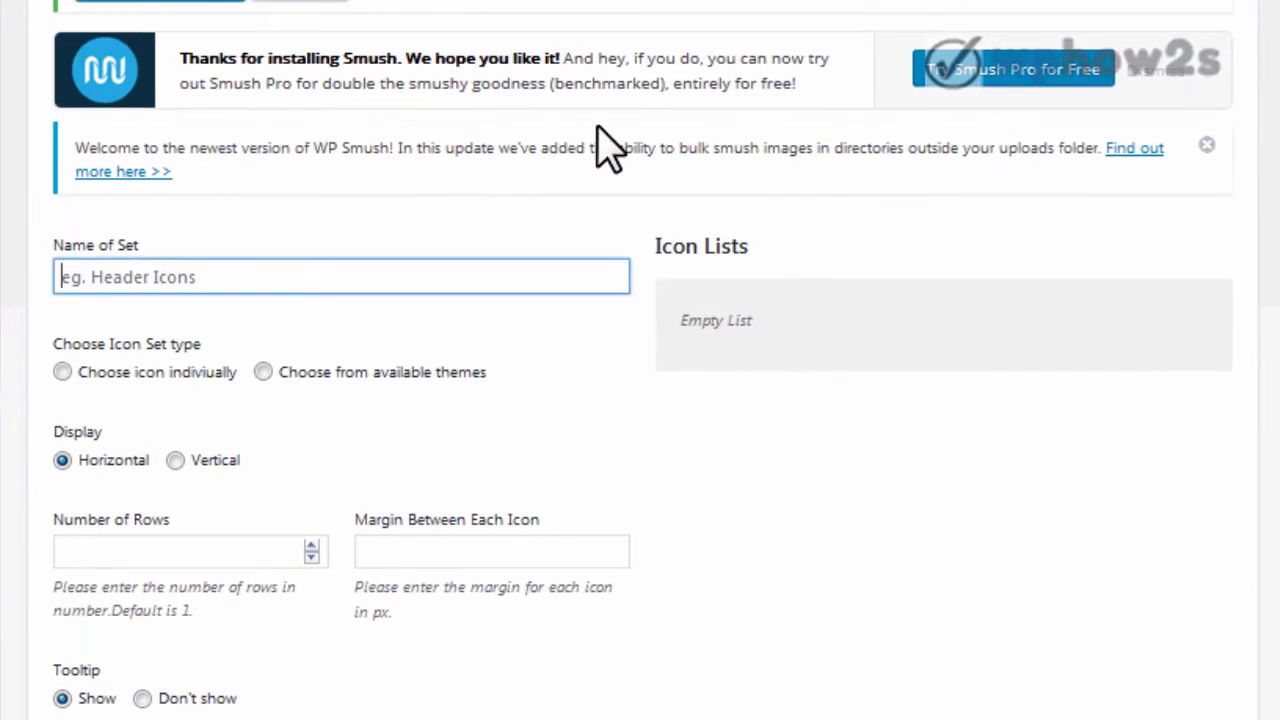
text(soci)
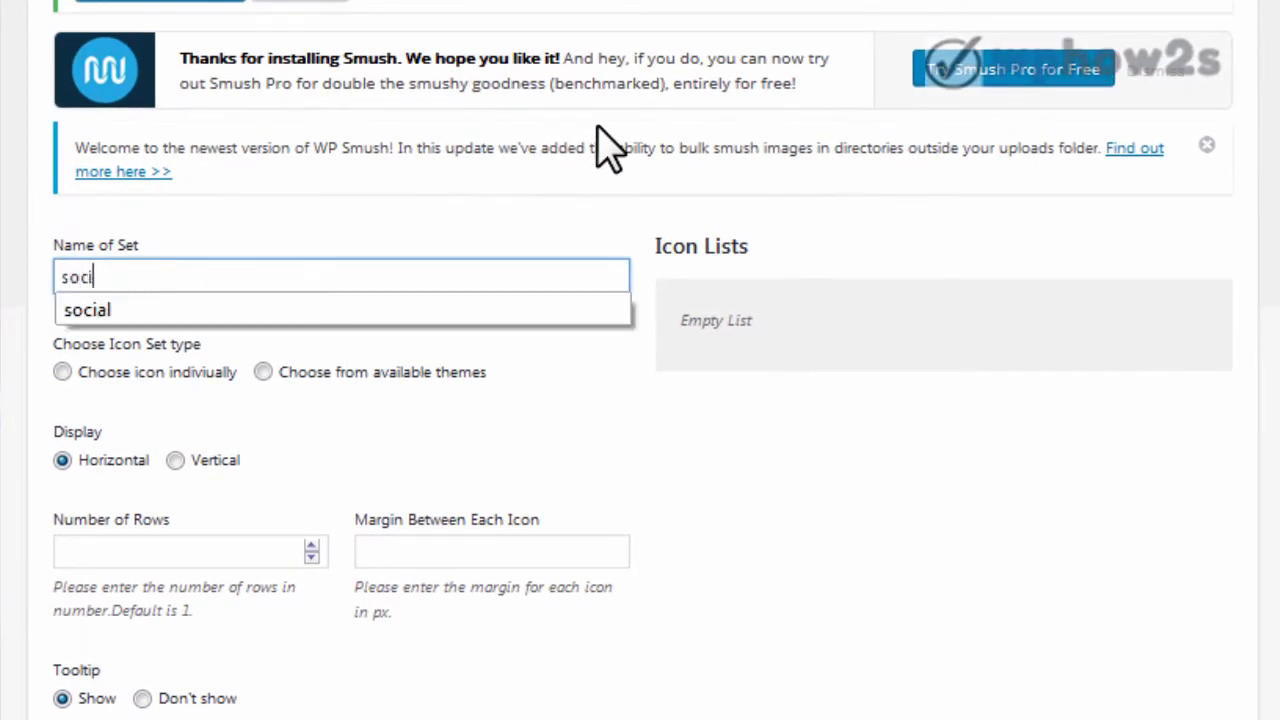
text(al)
click(400, 440)
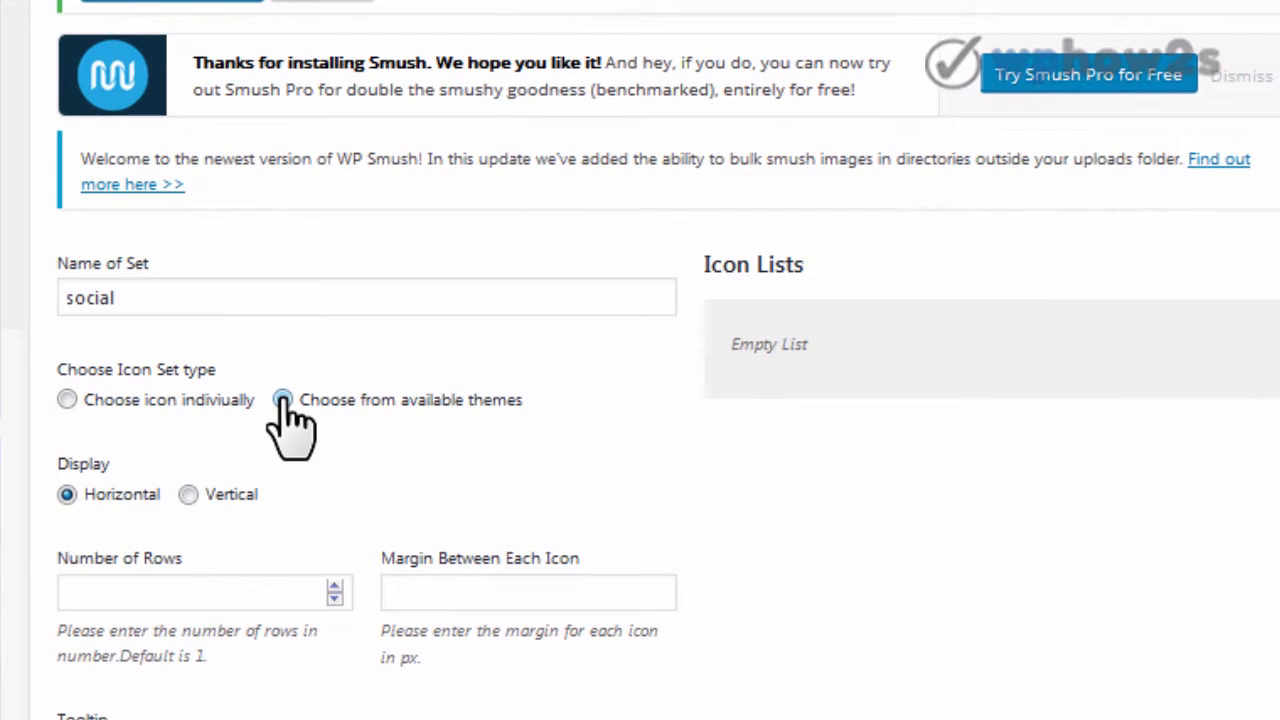
Choose the set's icons from the available themes and select Theme 3, the round black icons.
click(283, 400)
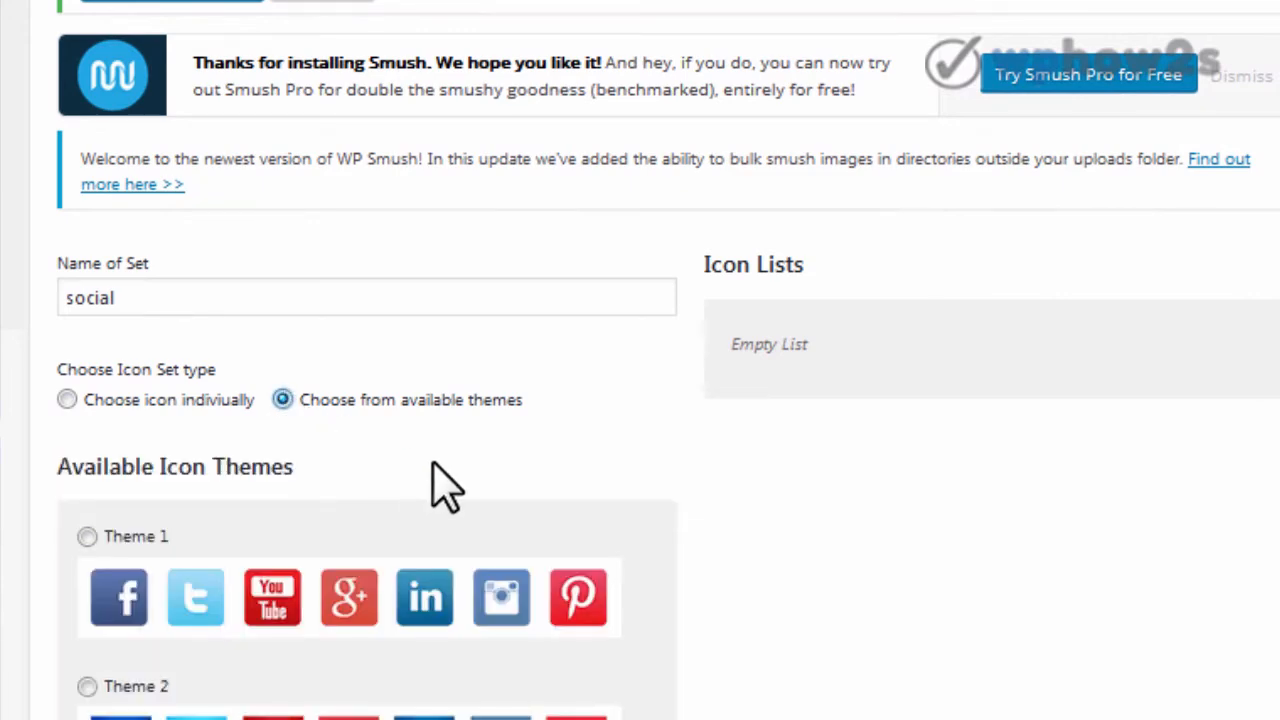
scroll(694, 463, down, 5)
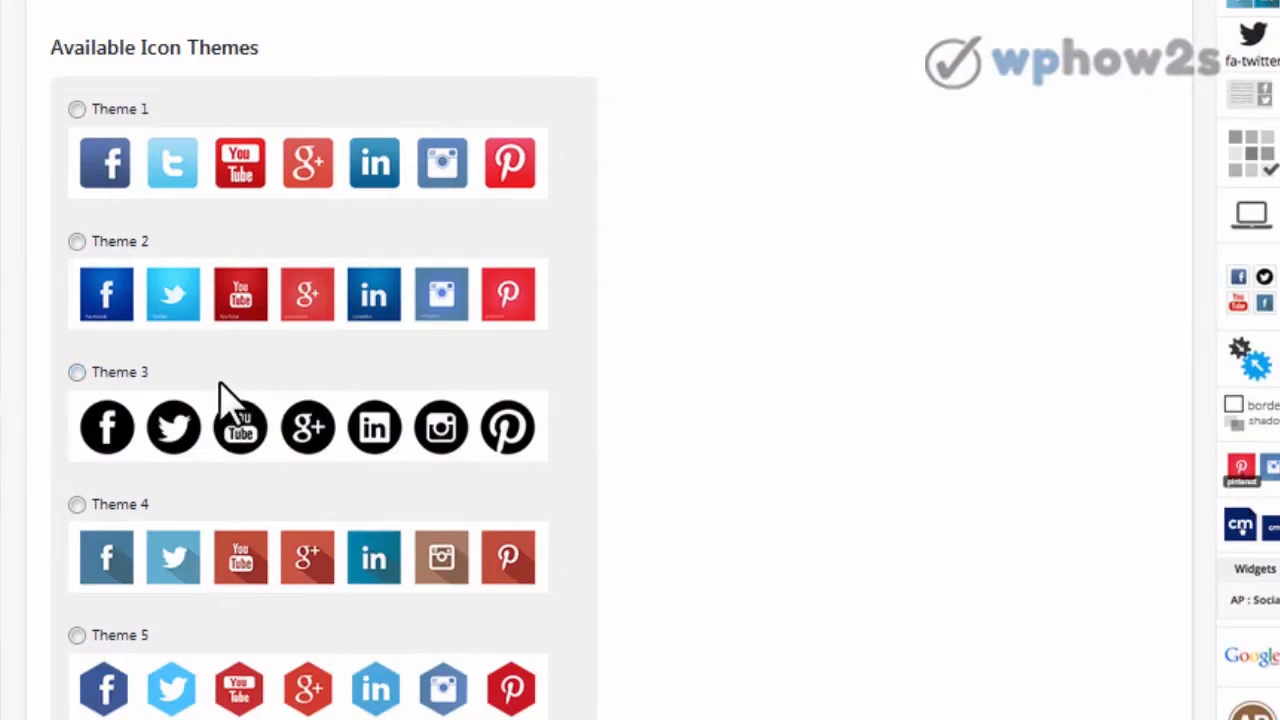
click(77, 373)
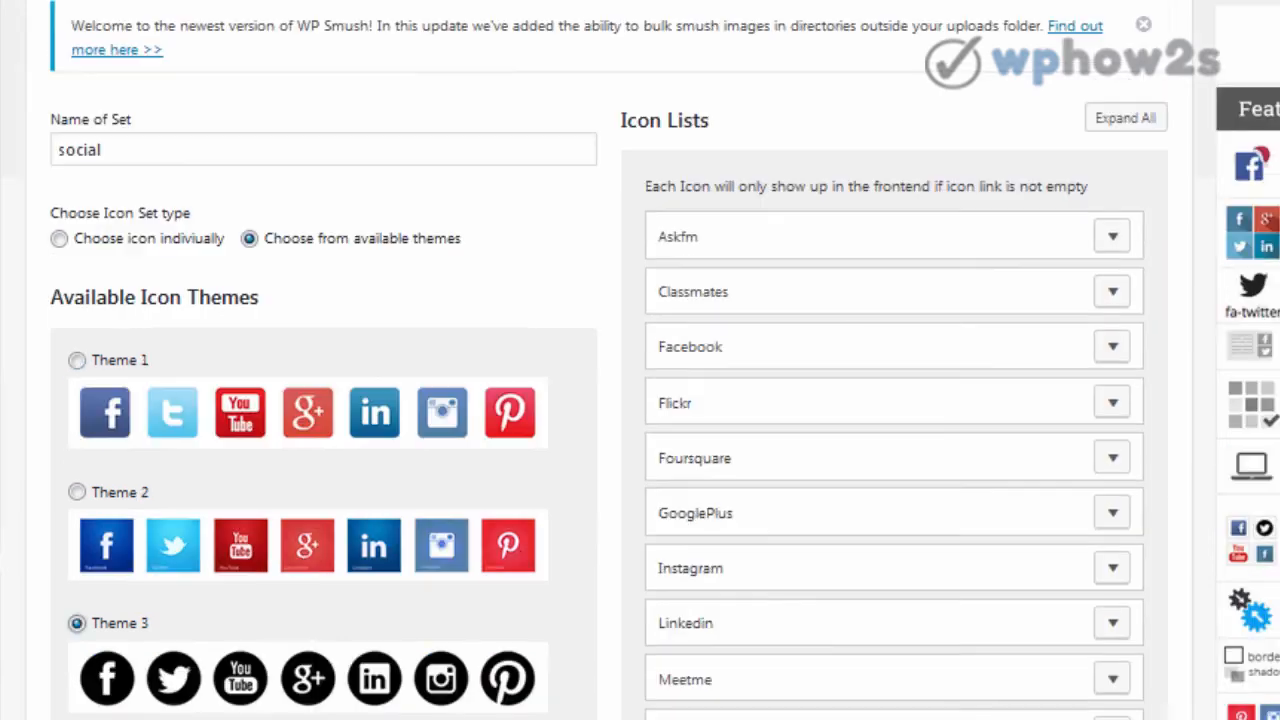
Set the Facebook icon's width and height to 32px.
scroll(640, 360, down, 6)
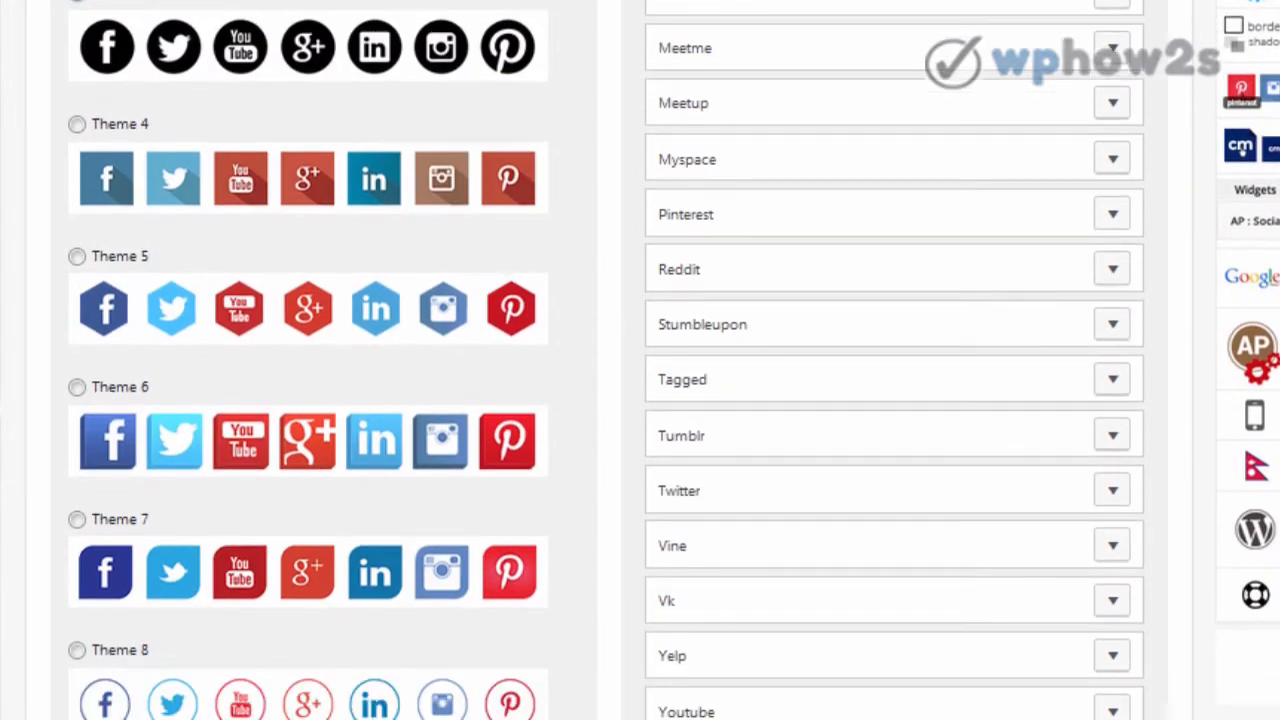
scroll(640, 360, up, 5)
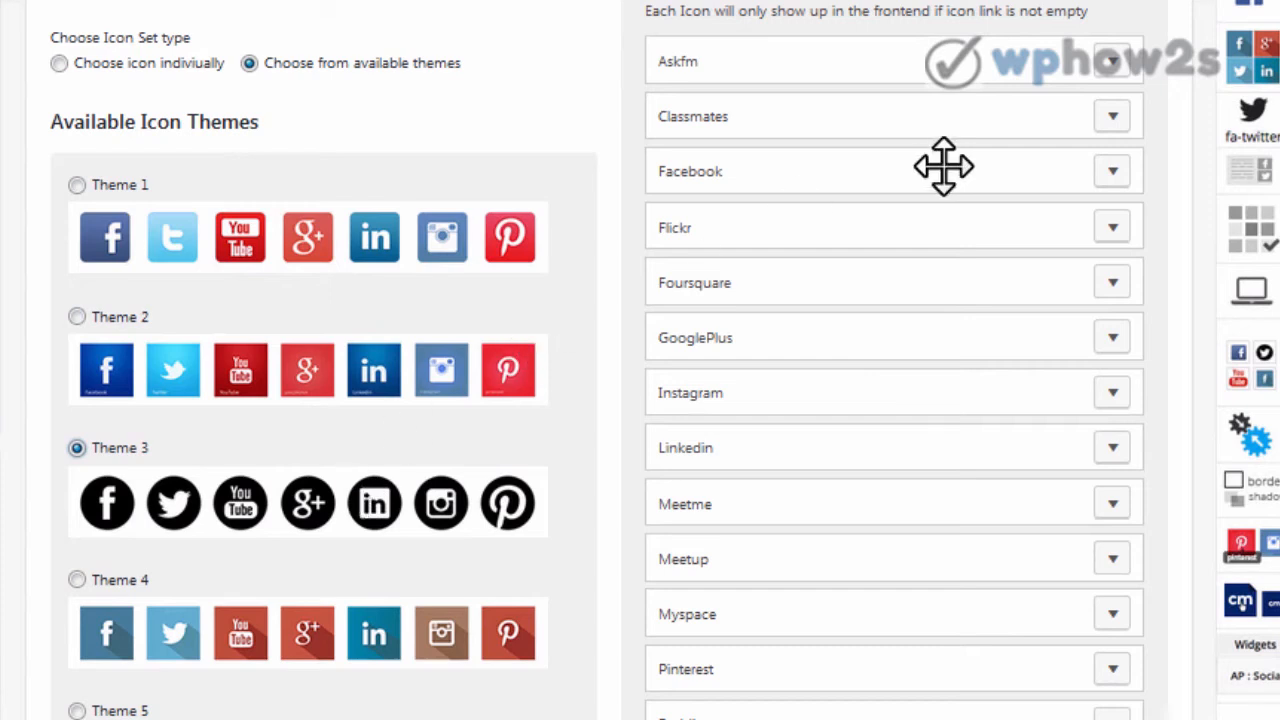
click(1112, 174)
click(713, 566)
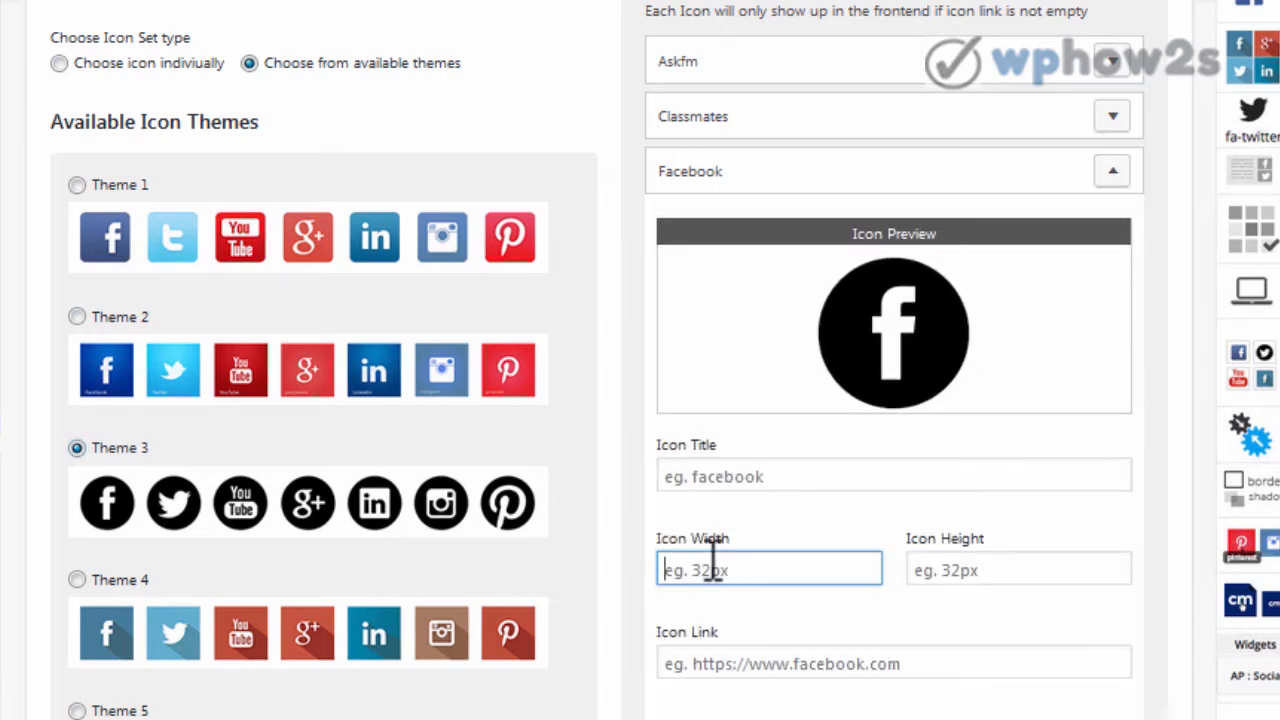
right_click(713, 566)
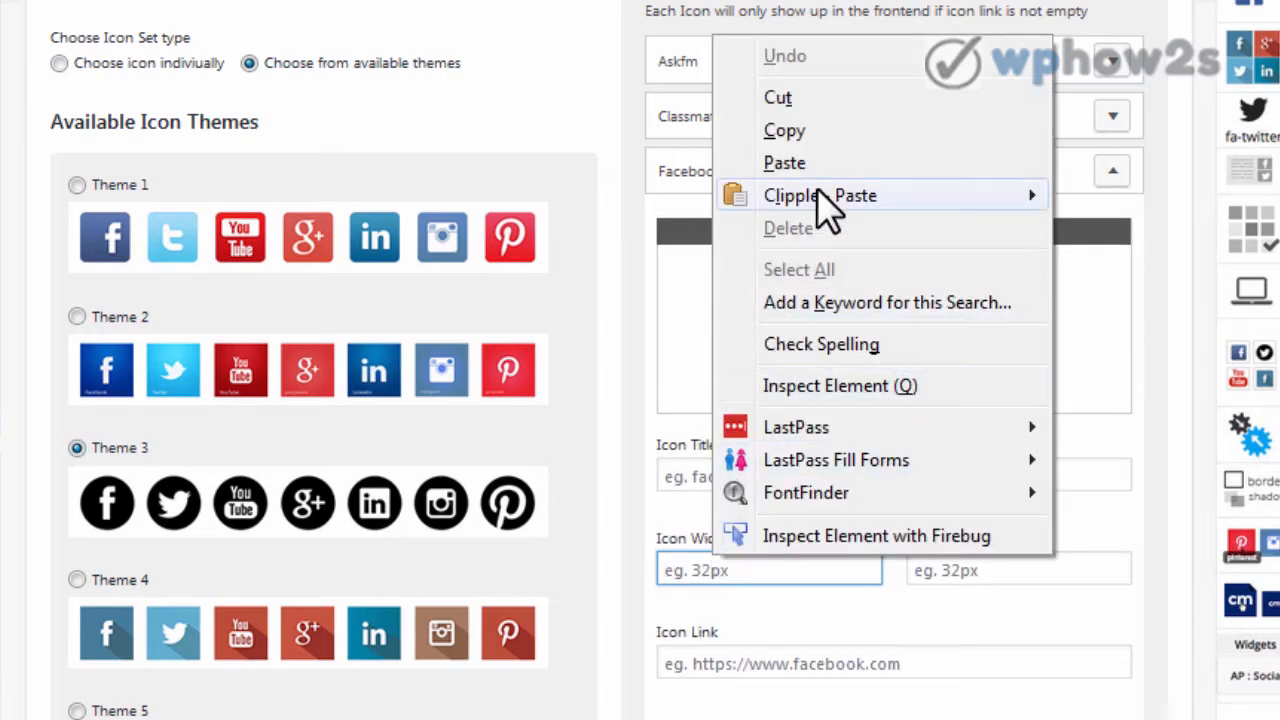
mouse_move(829, 198)
click(55, 198)
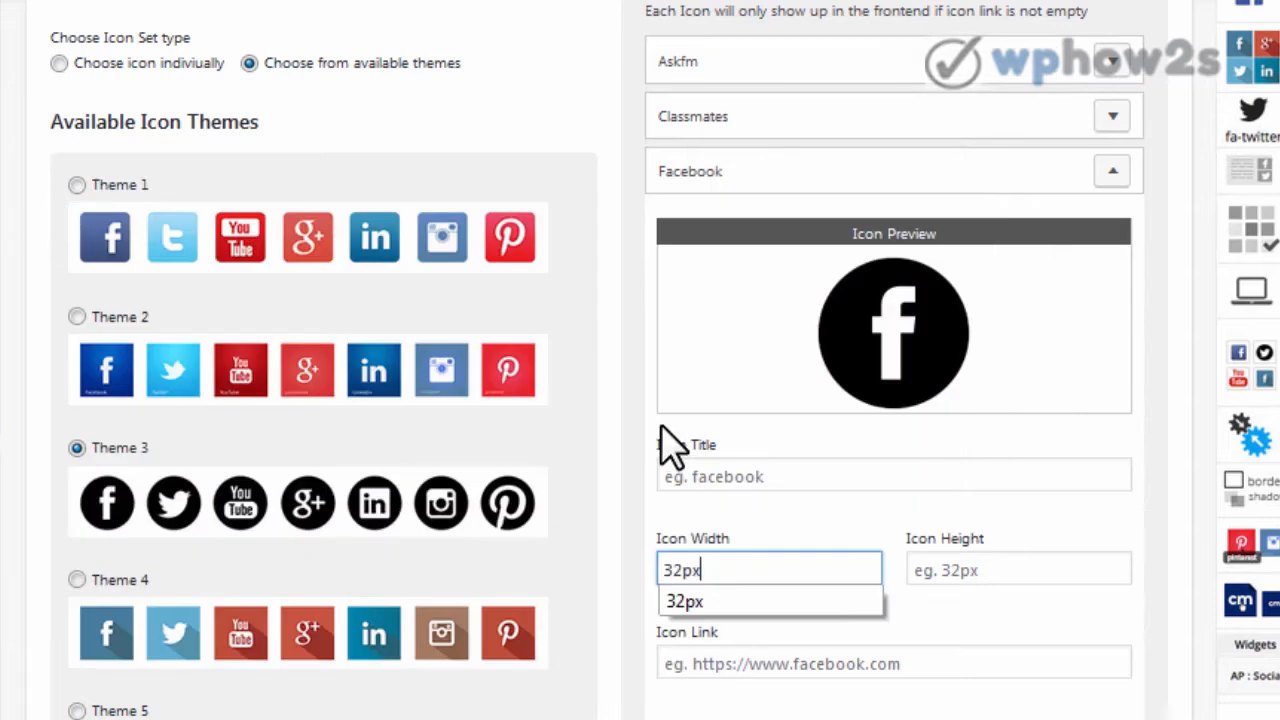
click(930, 572)
right_click(933, 570)
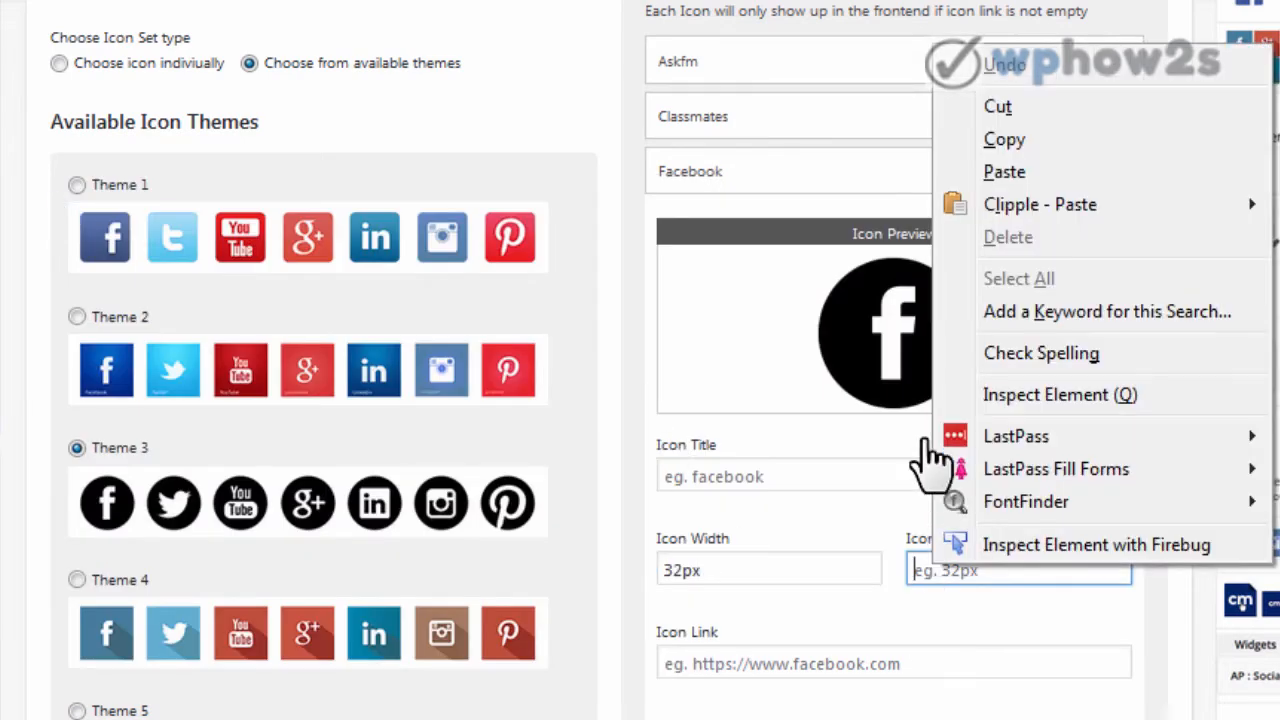
mouse_move(1038, 210)
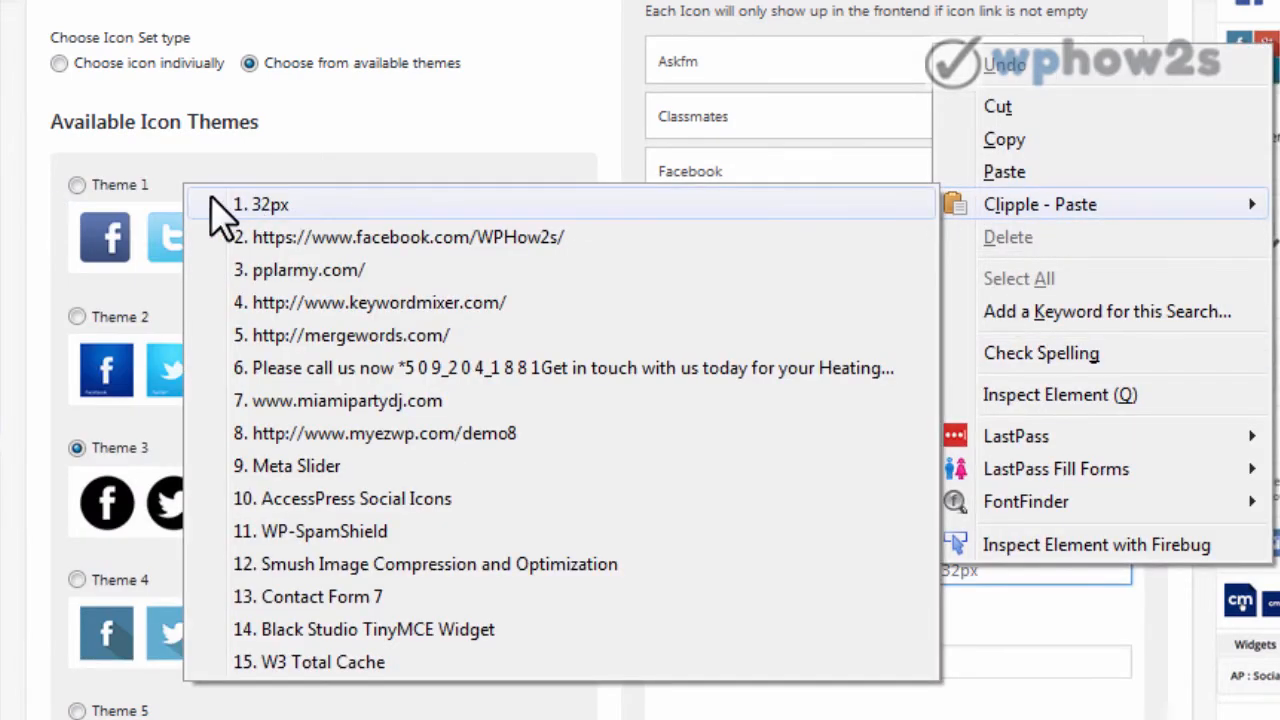
click(255, 205)
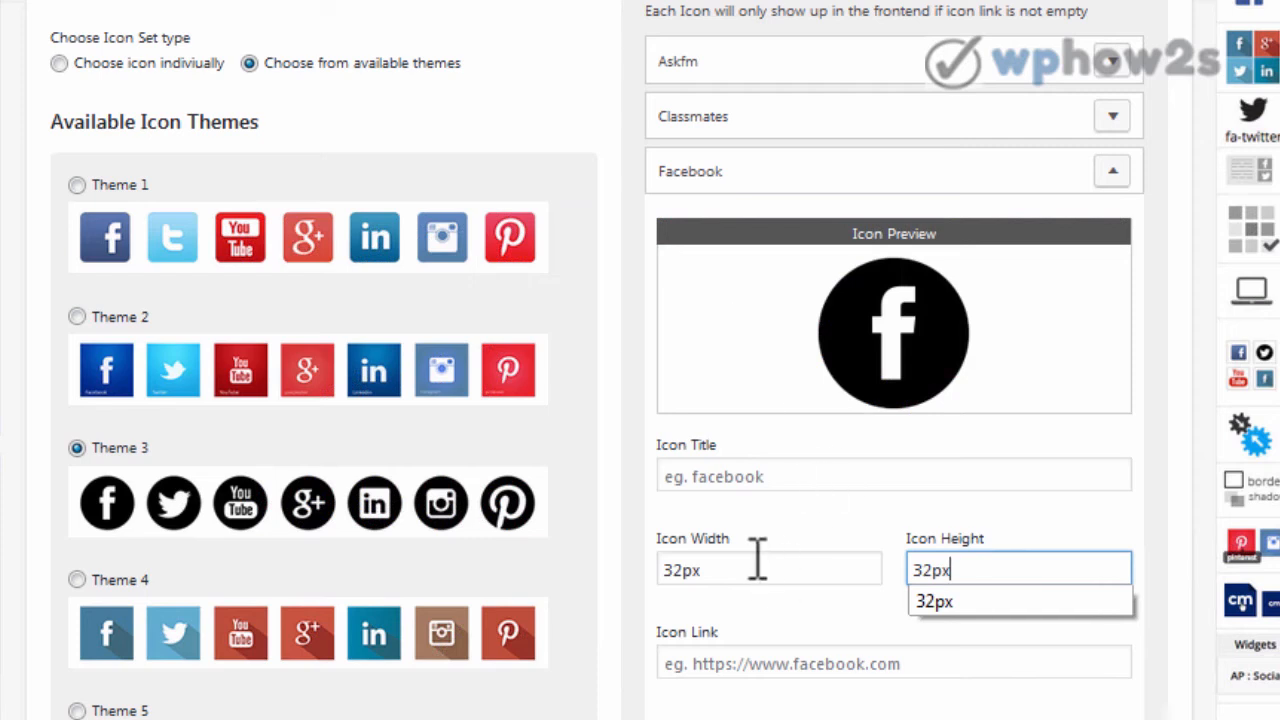
click(717, 662)
right_click(717, 662)
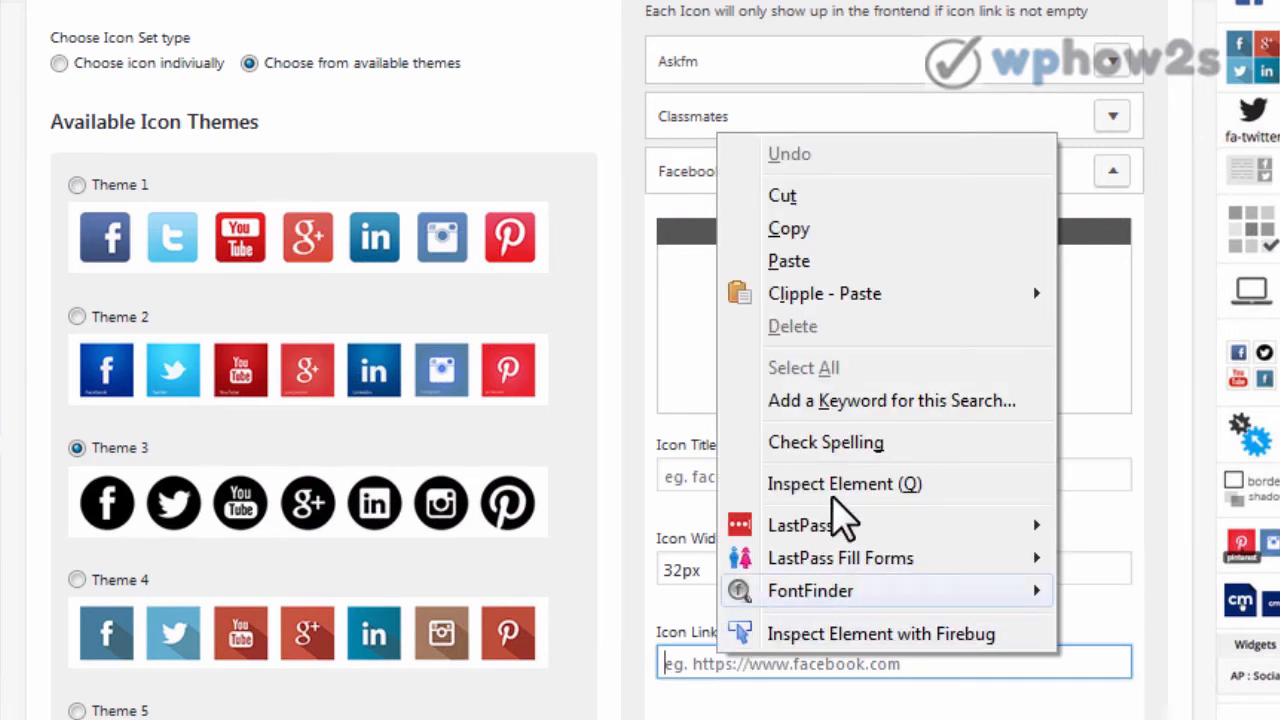
mouse_move(820, 300)
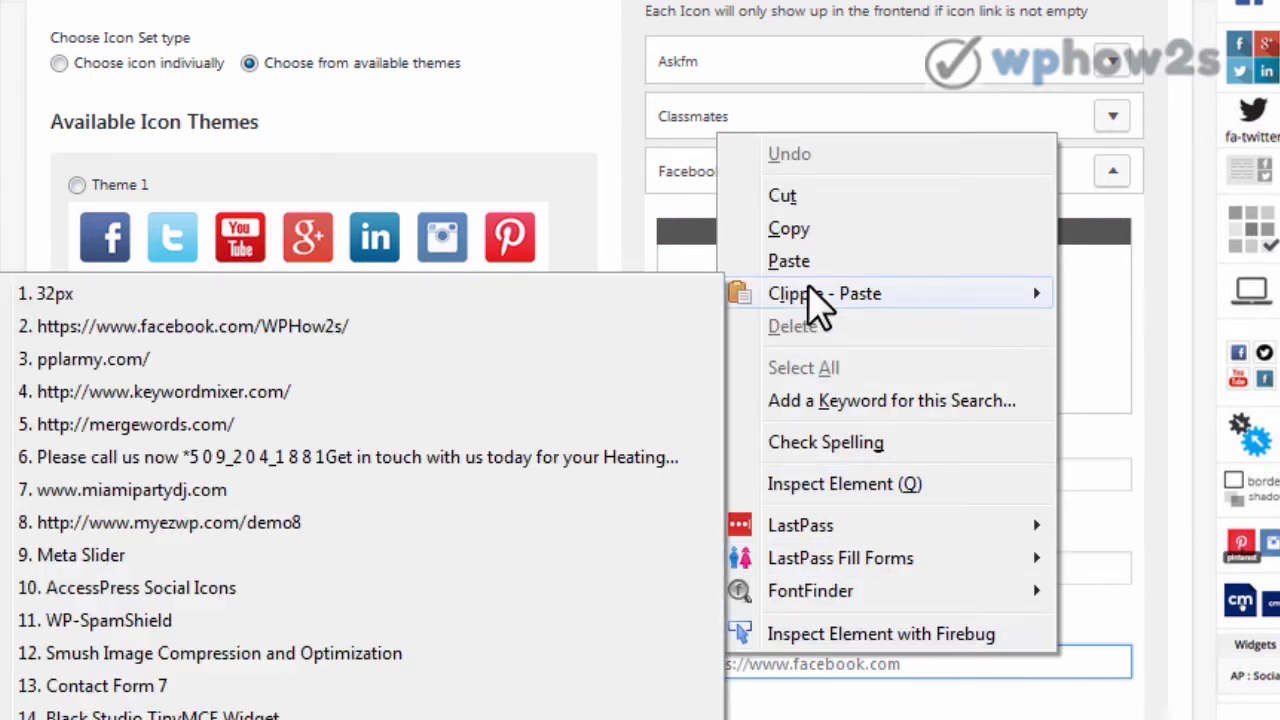
click(243, 330)
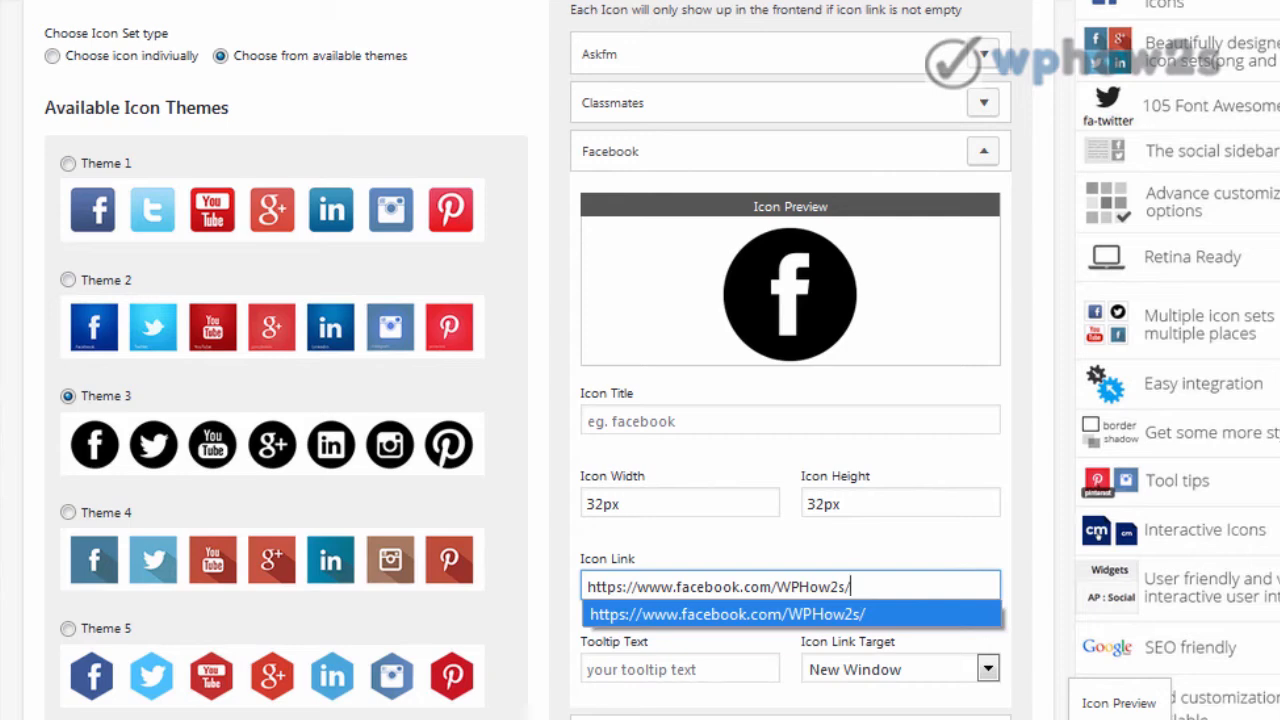
scroll(640, 360, down, 7)
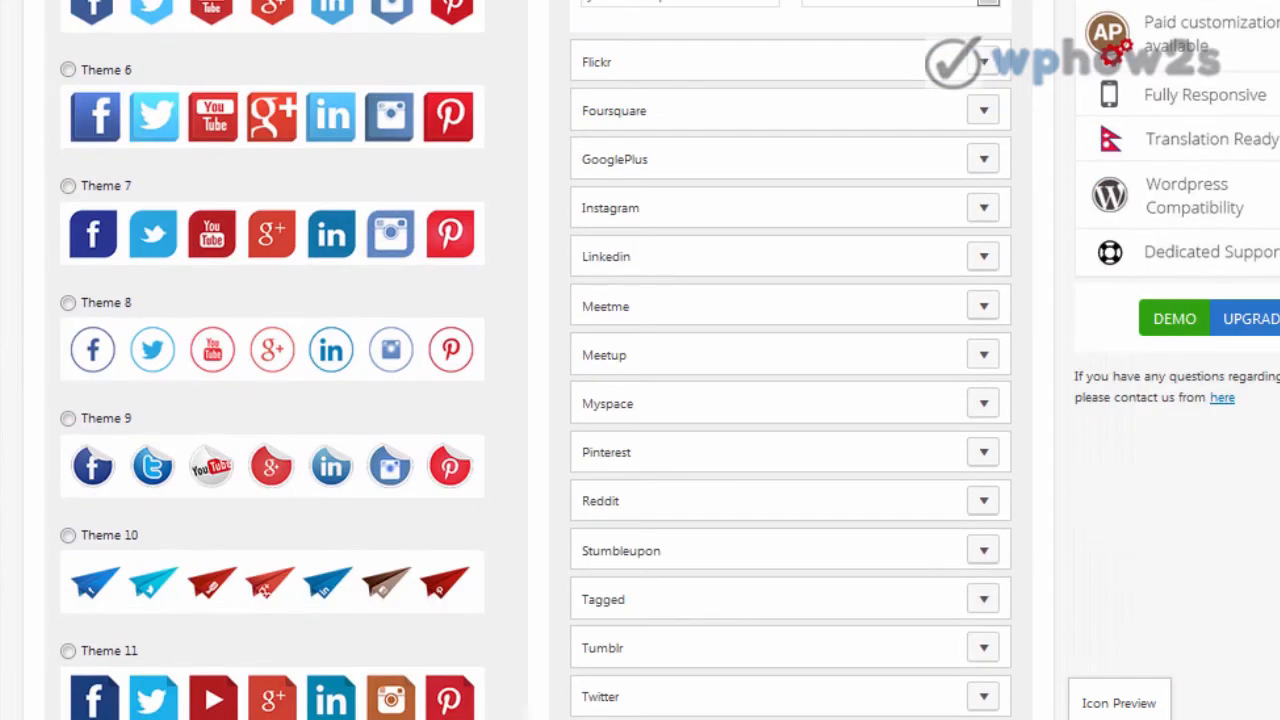
scroll(640, 360, down, 3)
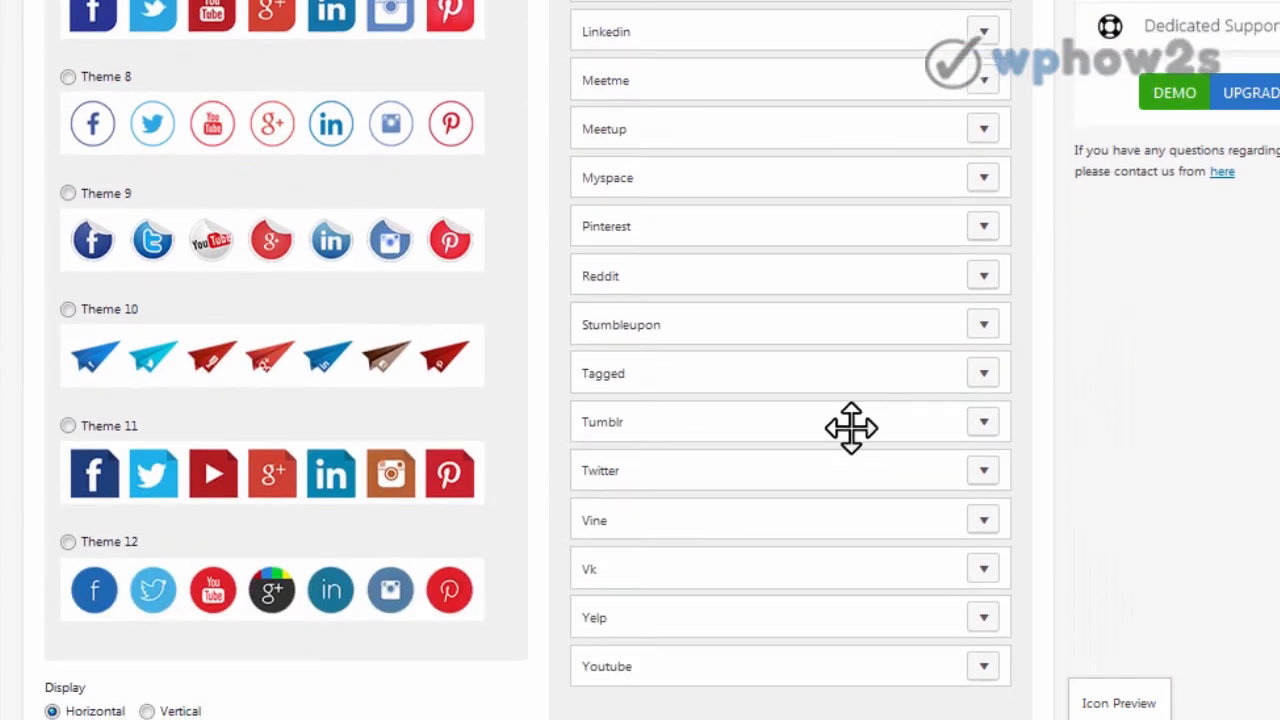
click(984, 478)
scroll(988, 495, down, 4)
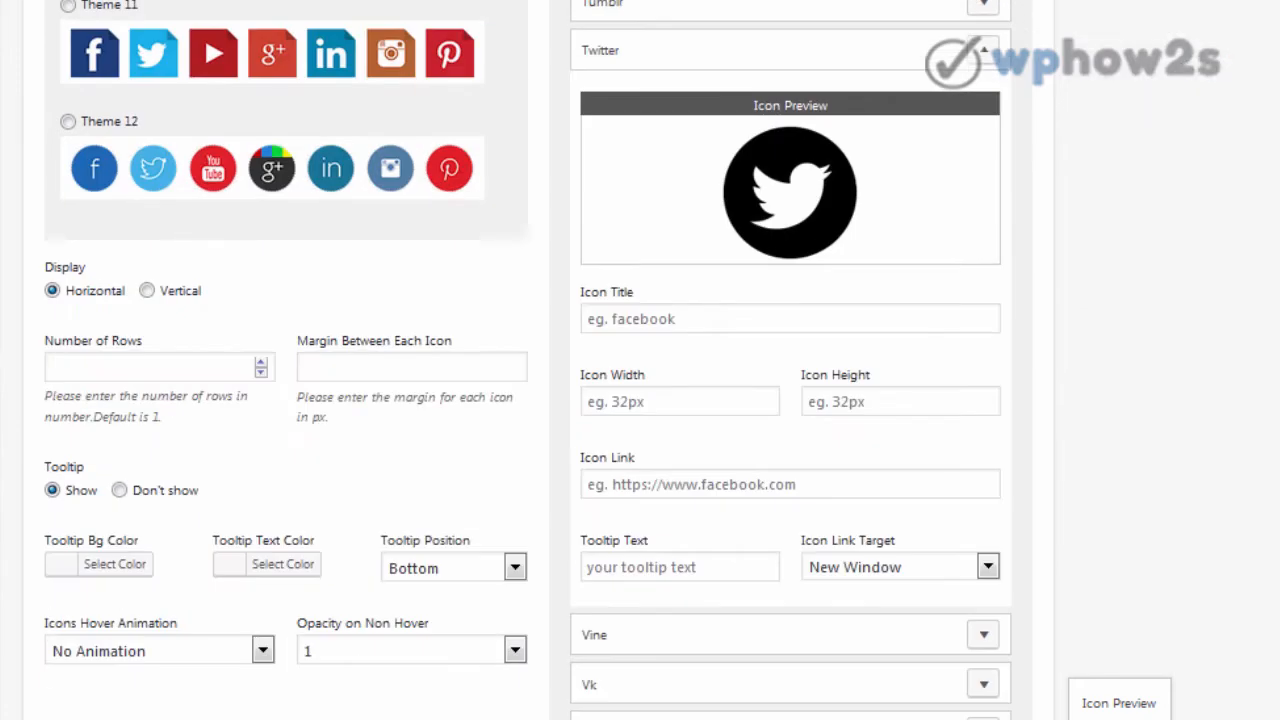
click(660, 390)
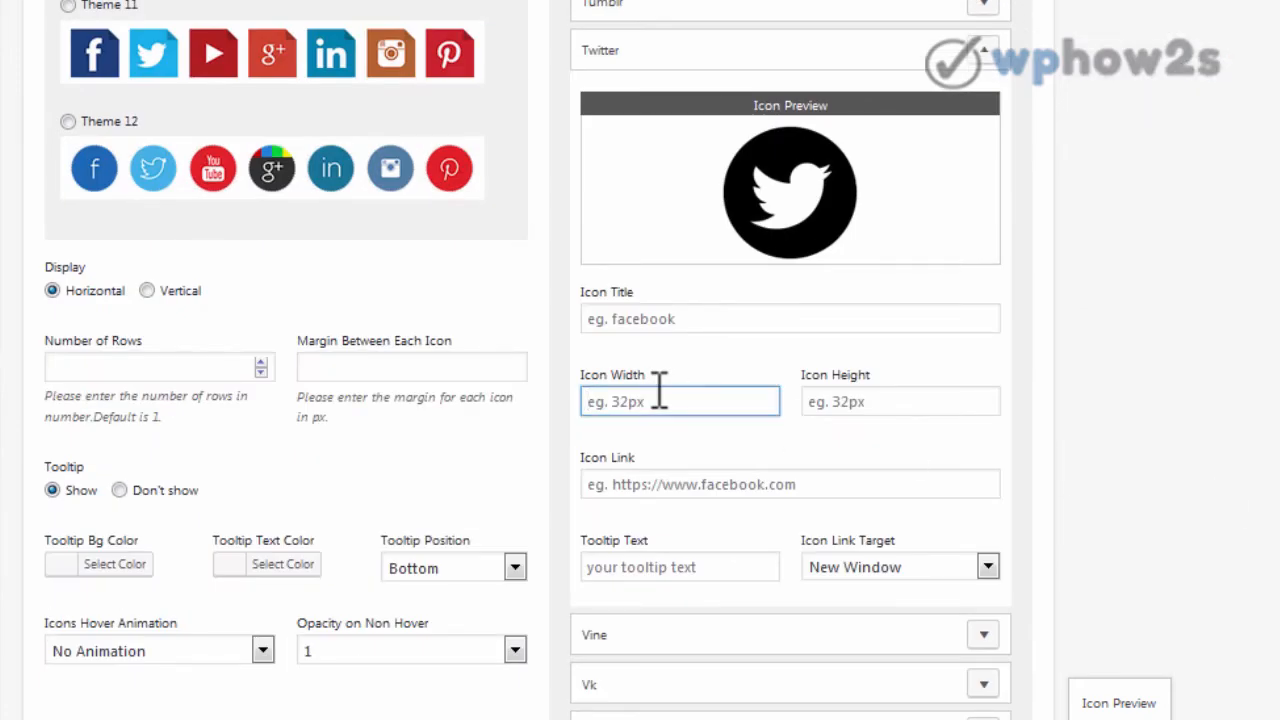
right_click(660, 390)
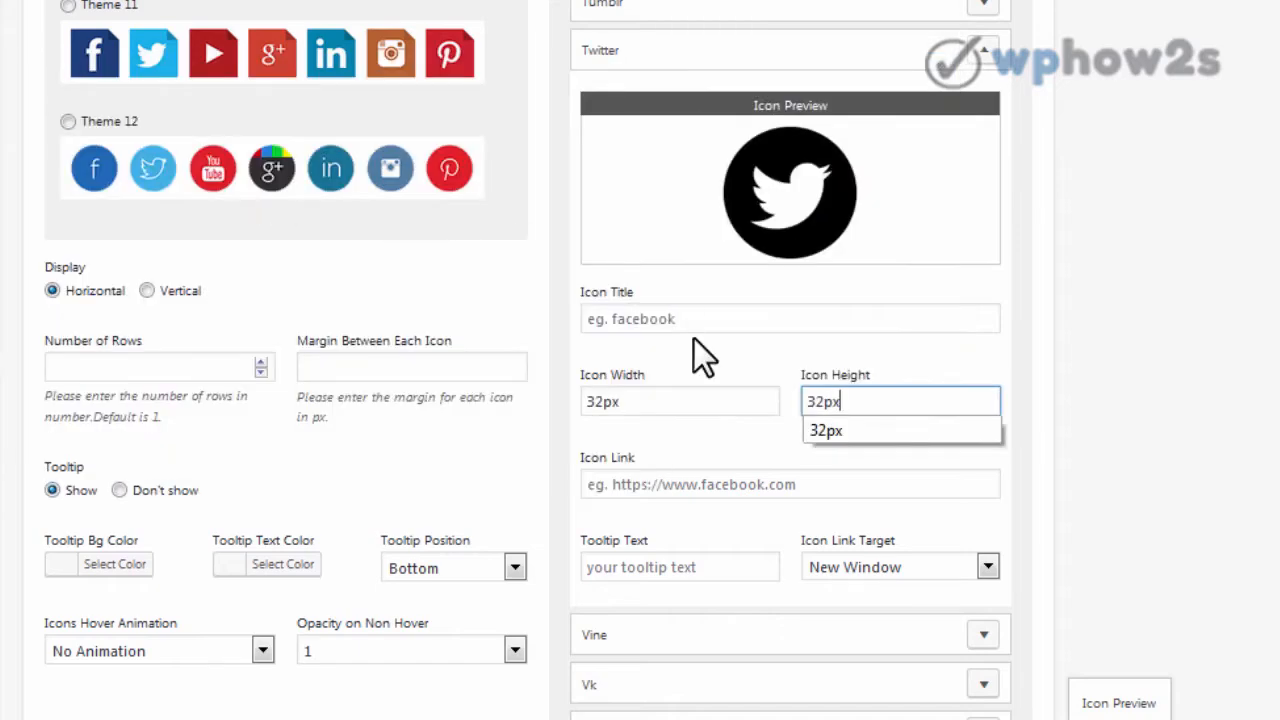
click(681, 478)
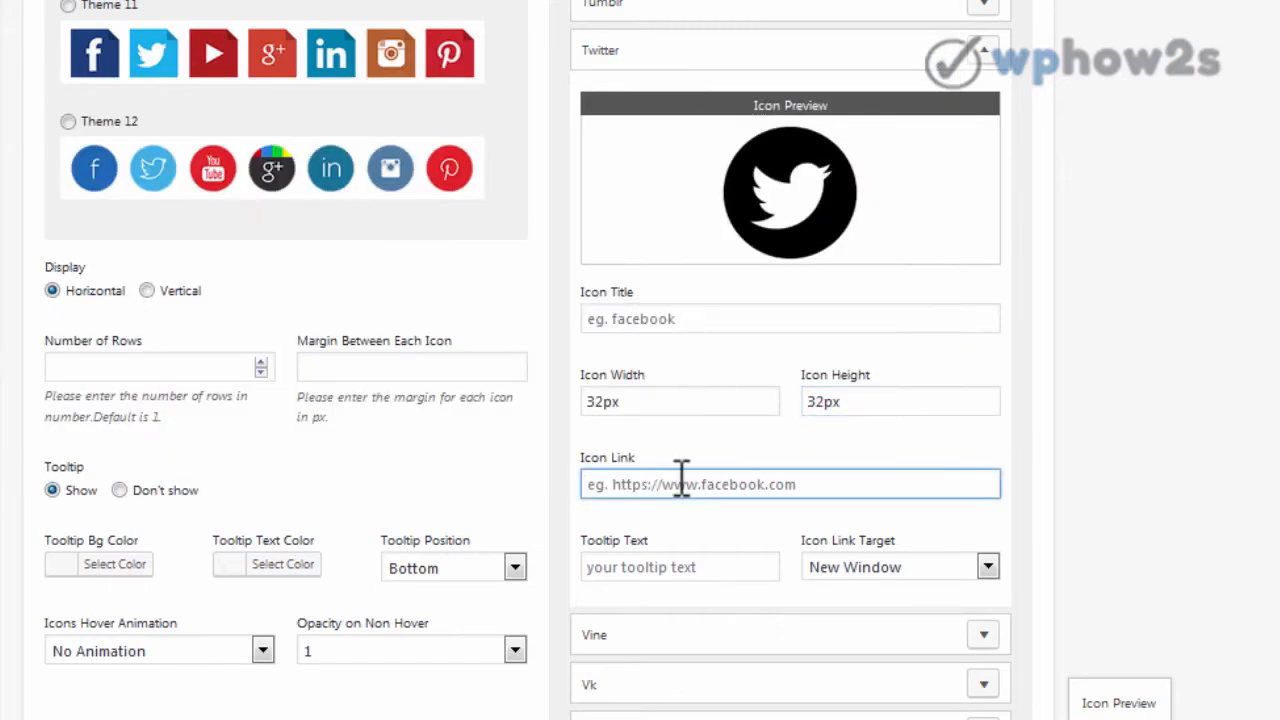
right_click(681, 478)
mouse_move(806, 156)
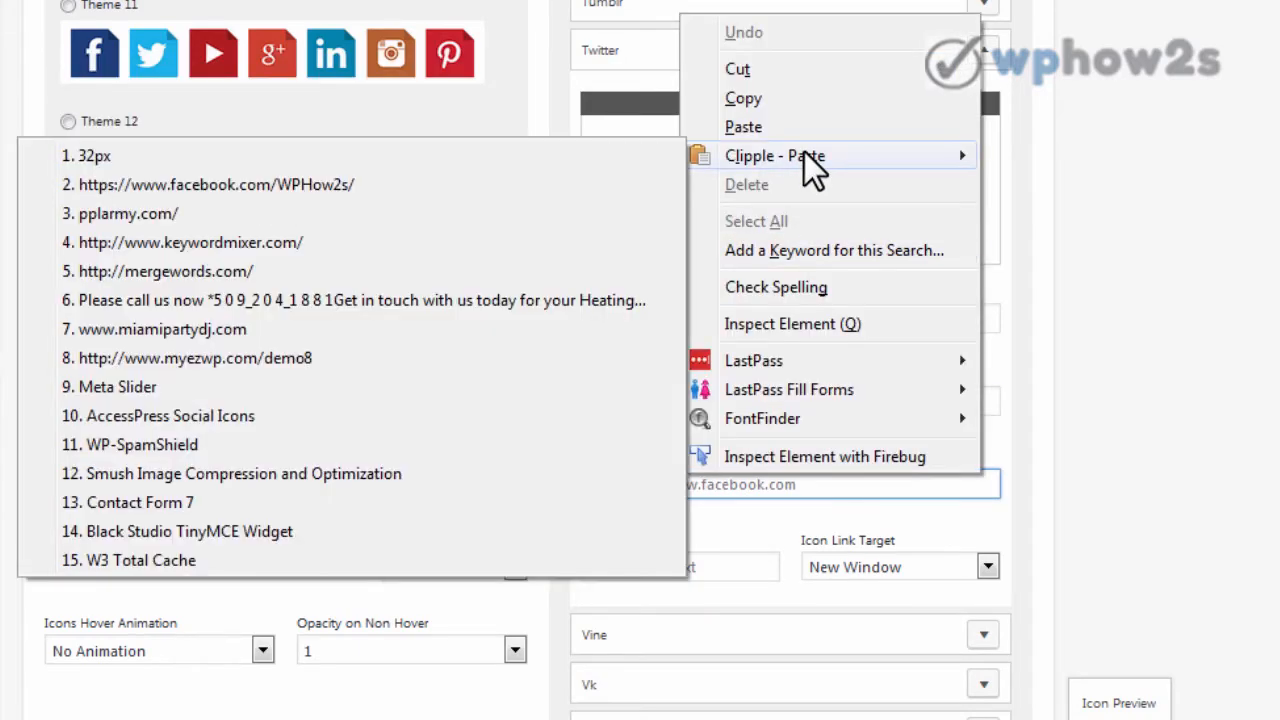
click(332, 183)
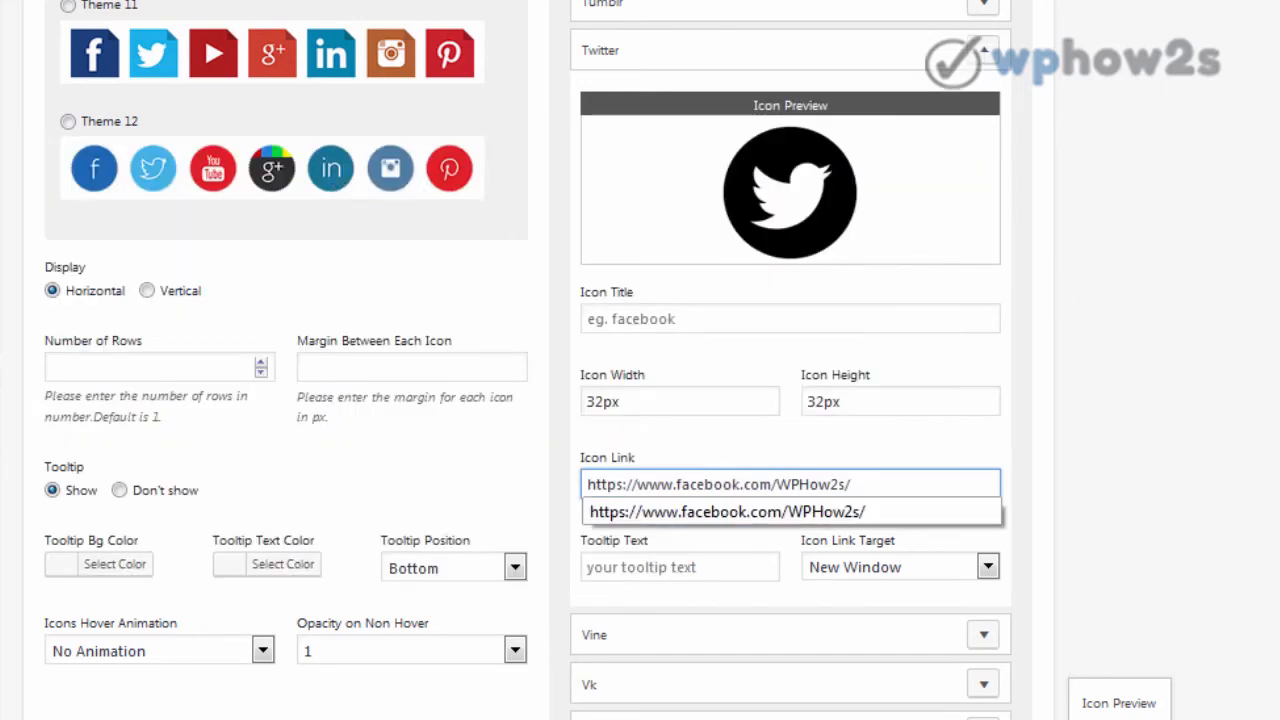
scroll(640, 400, down, 3)
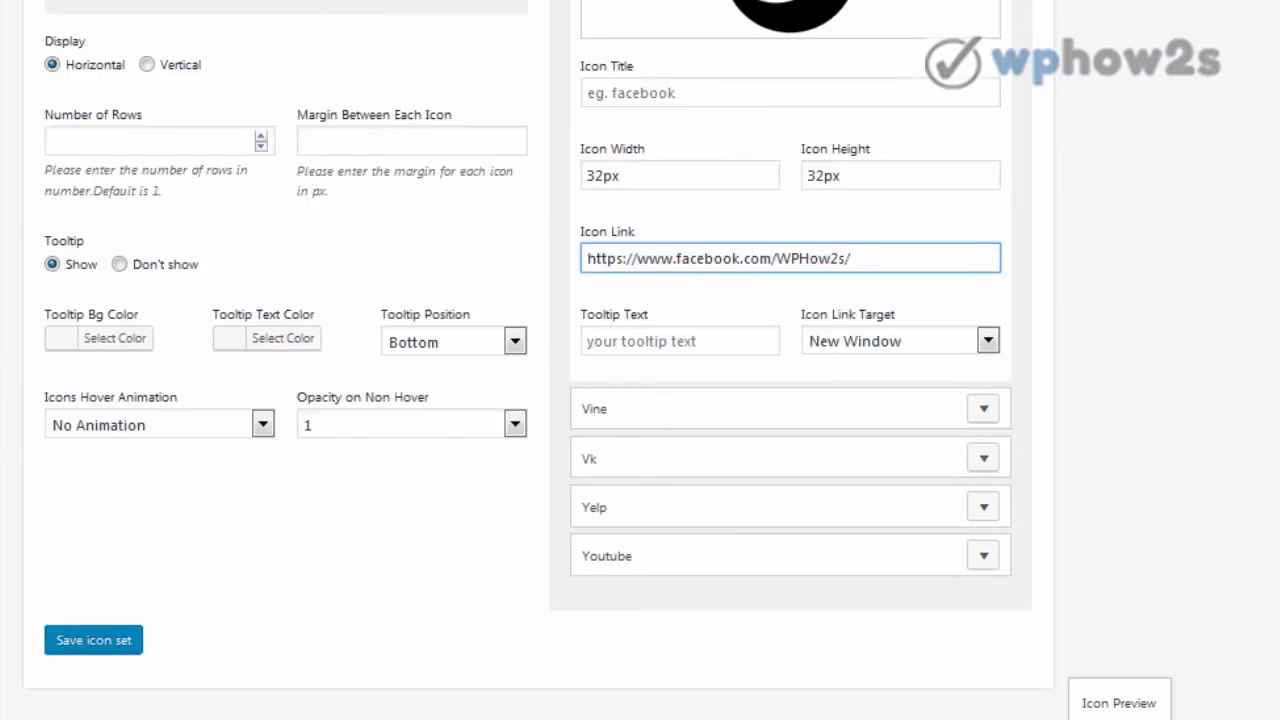
click(984, 557)
scroll(672, 400, down, 6)
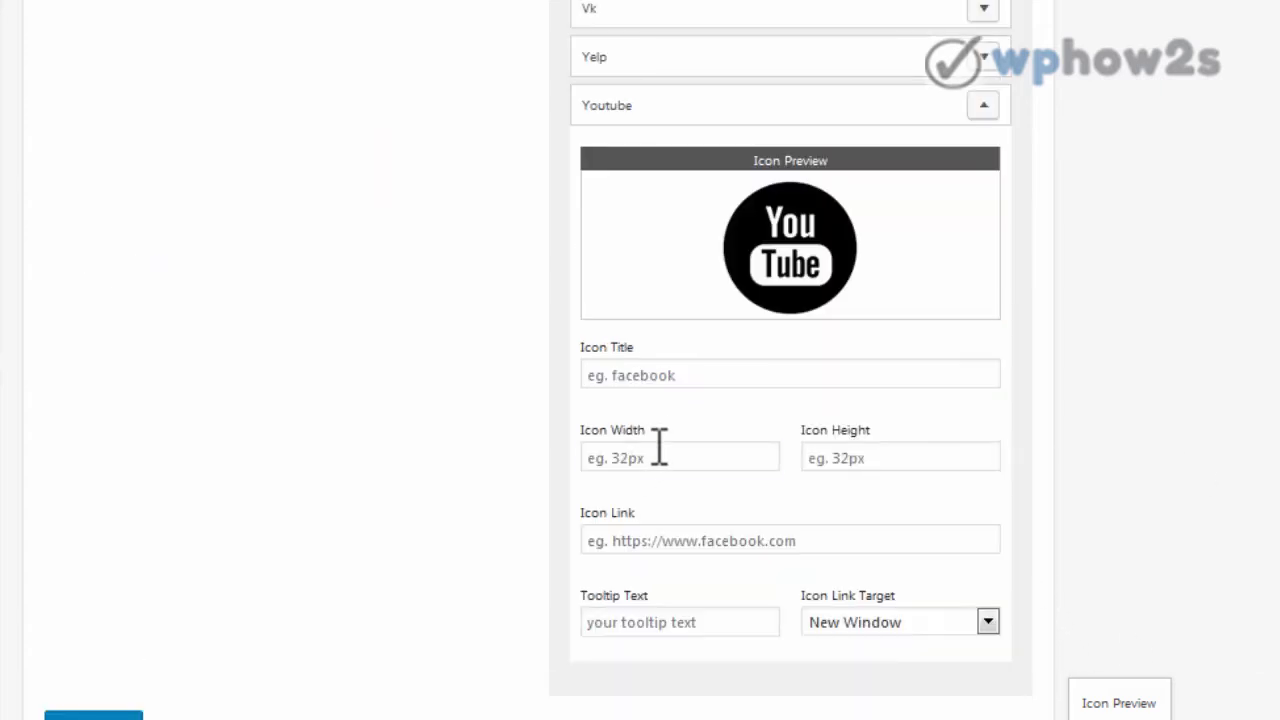
click(657, 446)
right_click(657, 446)
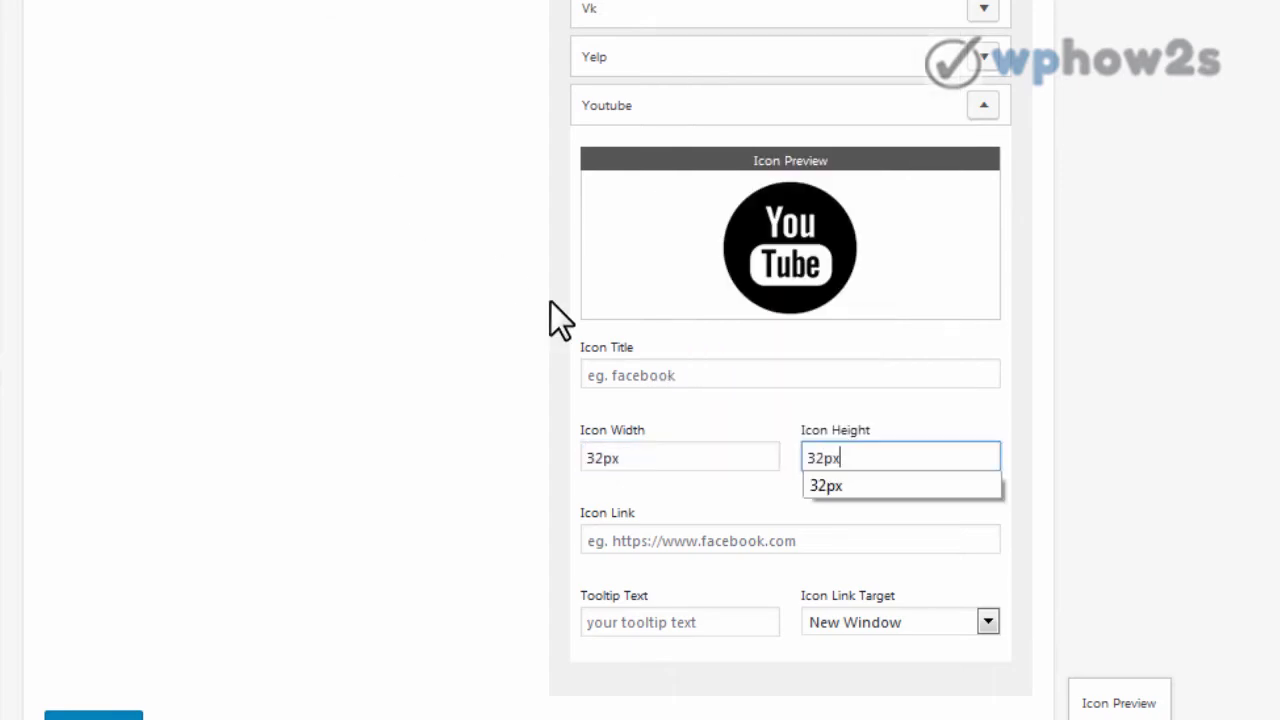
click(626, 530)
text(https://www.facebook.com/WPHow2s/)
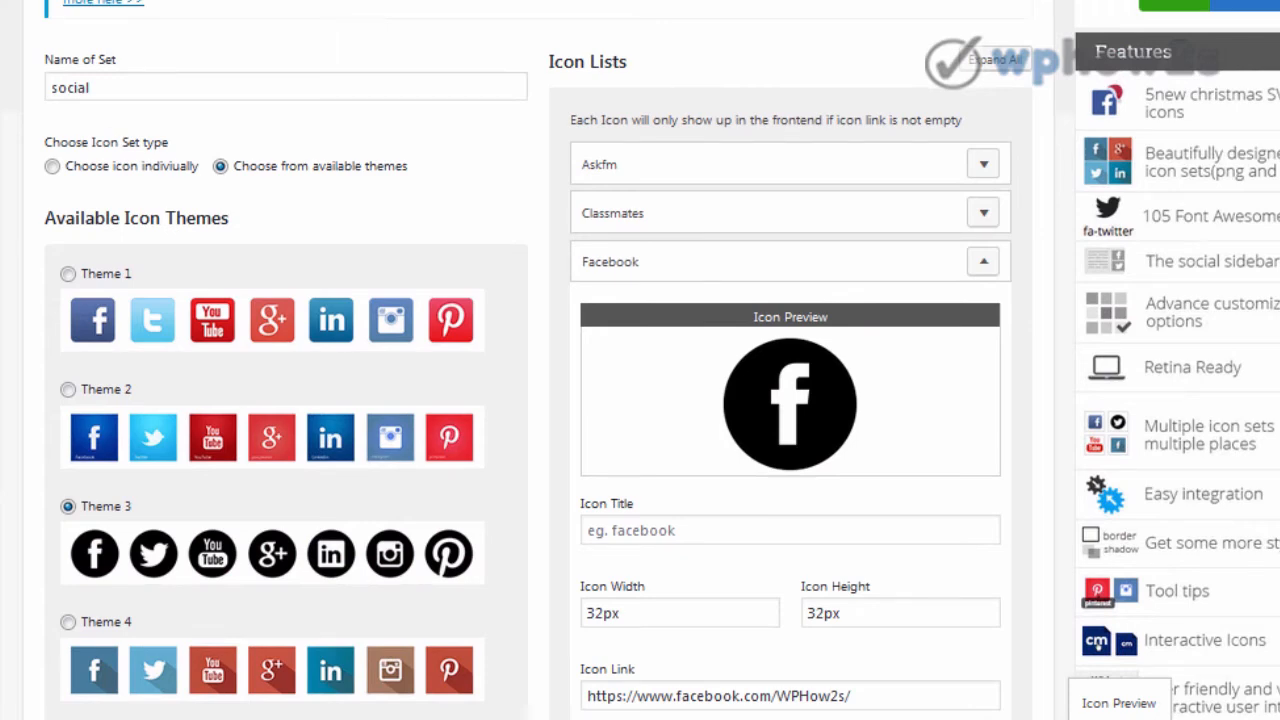
Save the social icon set with its Facebook, Twitter and Youtube icons.
scroll(790, 360, down, 15)
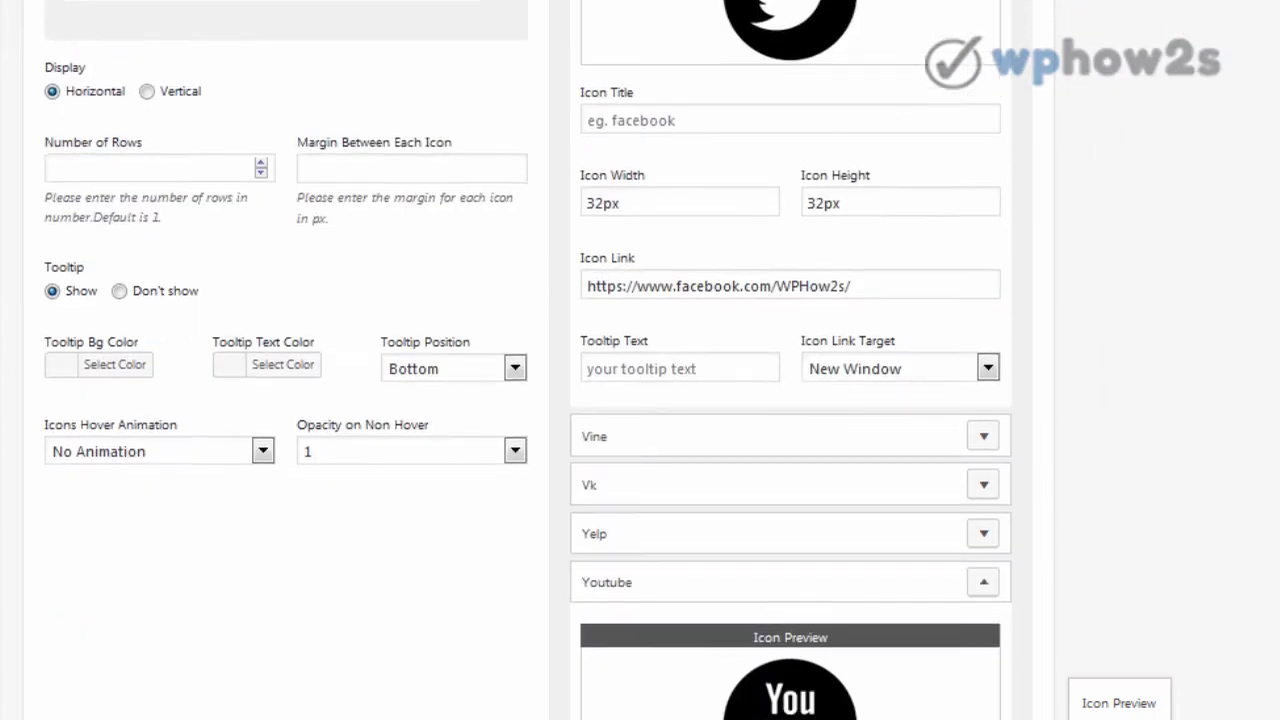
scroll(790, 360, down, 5)
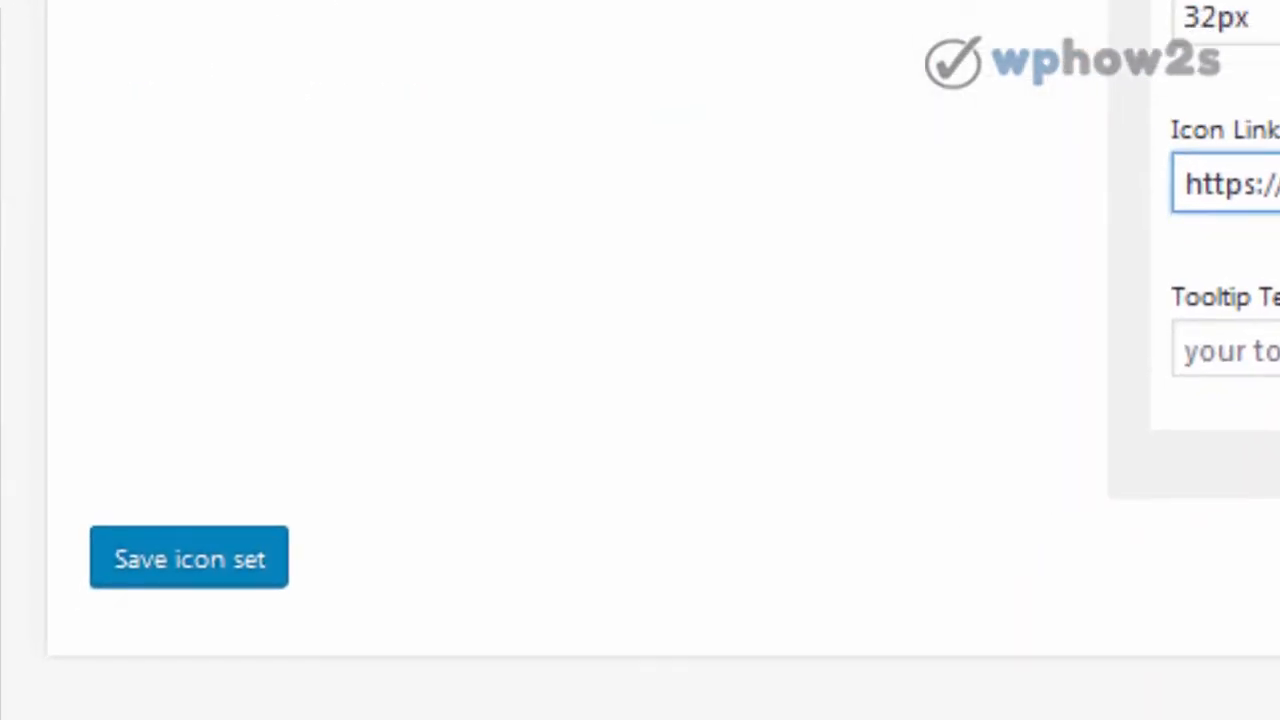
click(152, 562)
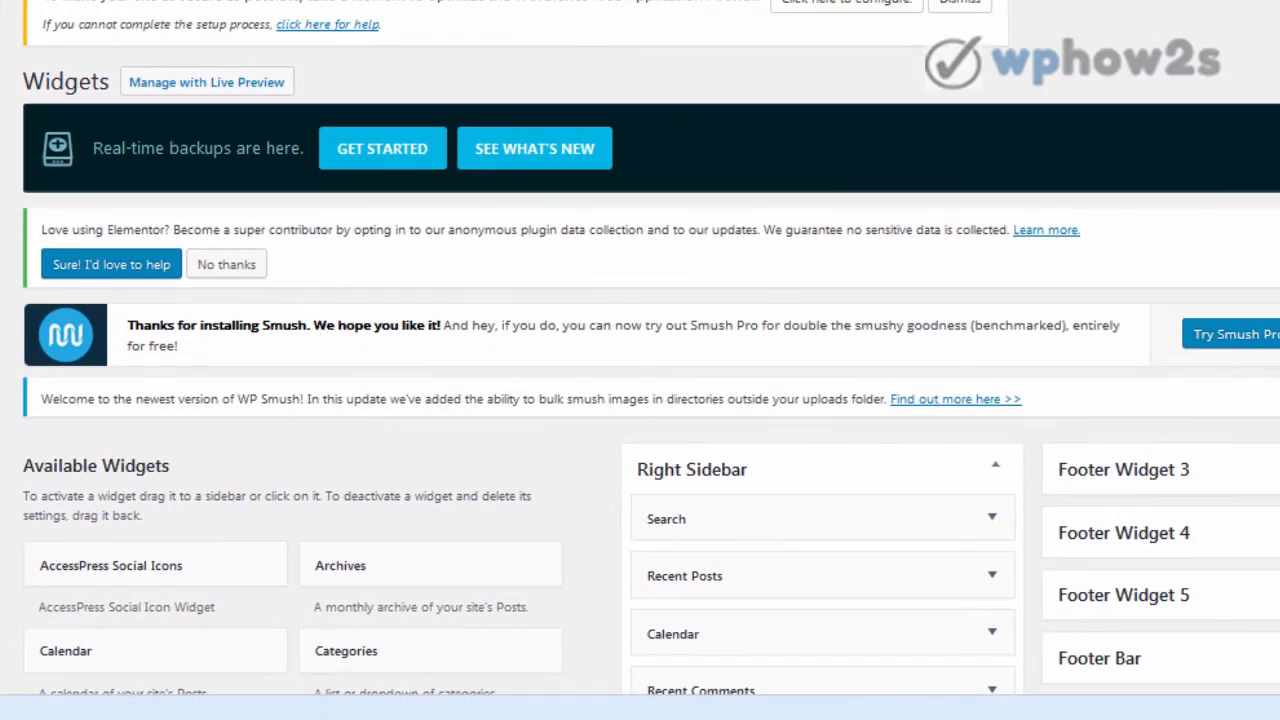
Look through the available widgets and widget areas, and check the footer widget areas on the live home page.
scroll(640, 400, down, 3)
scroll(640, 400, down, 1)
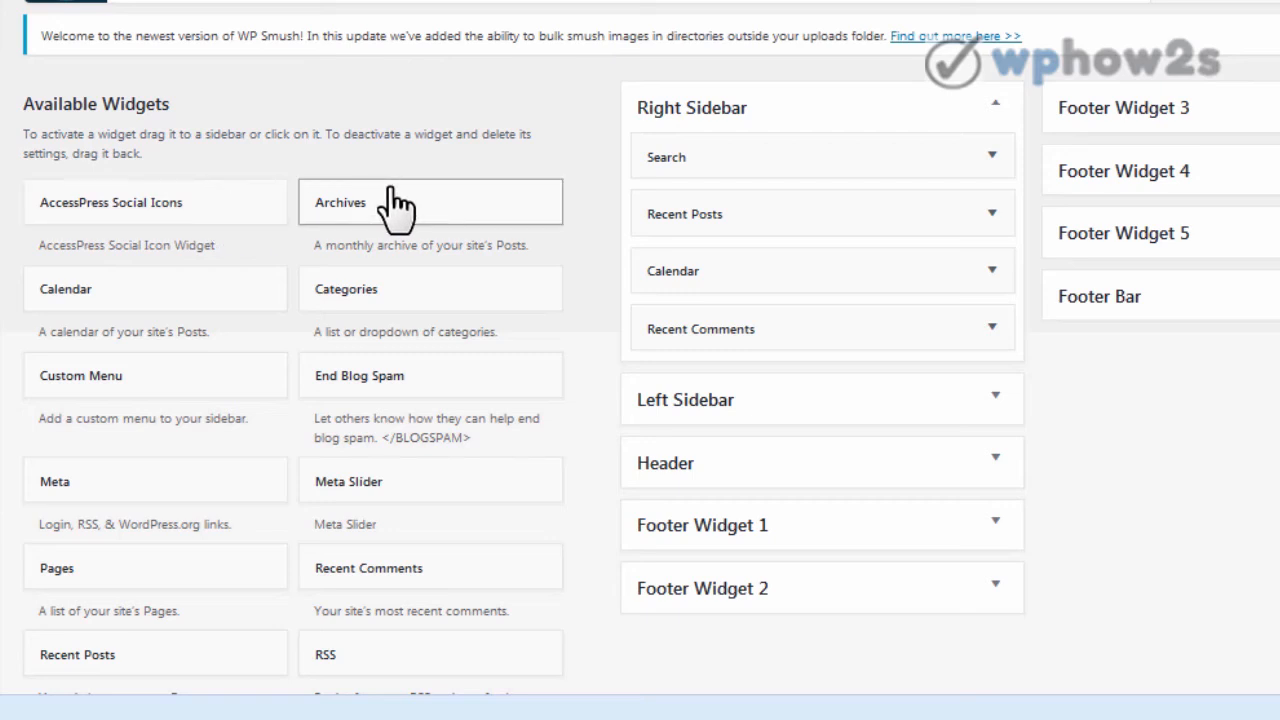
scroll(426, 308, down, 5)
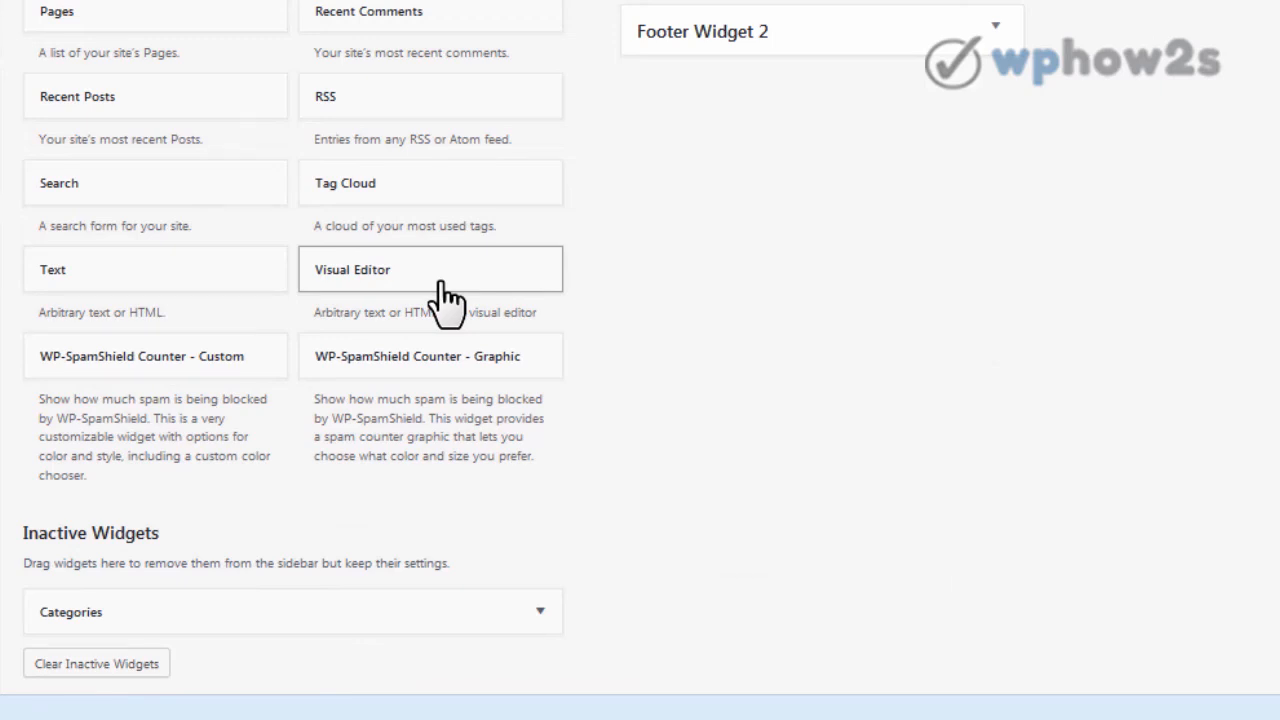
scroll(857, 94, up, 5)
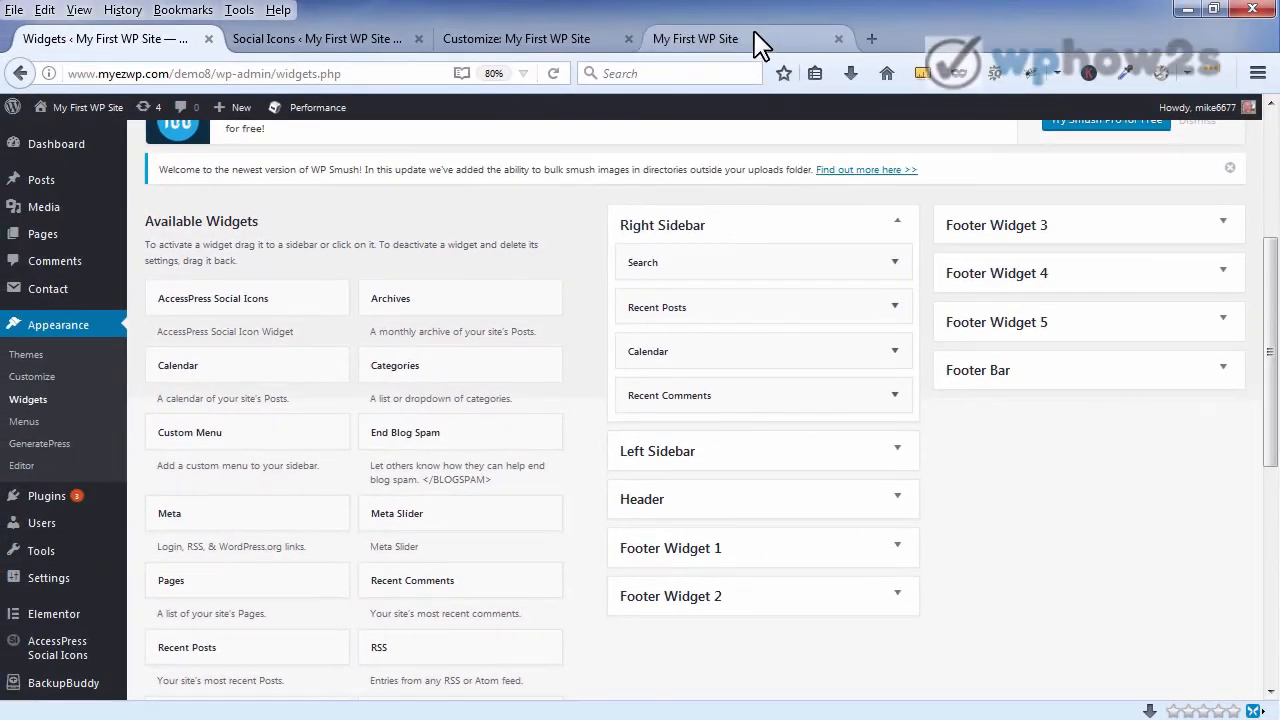
click(760, 45)
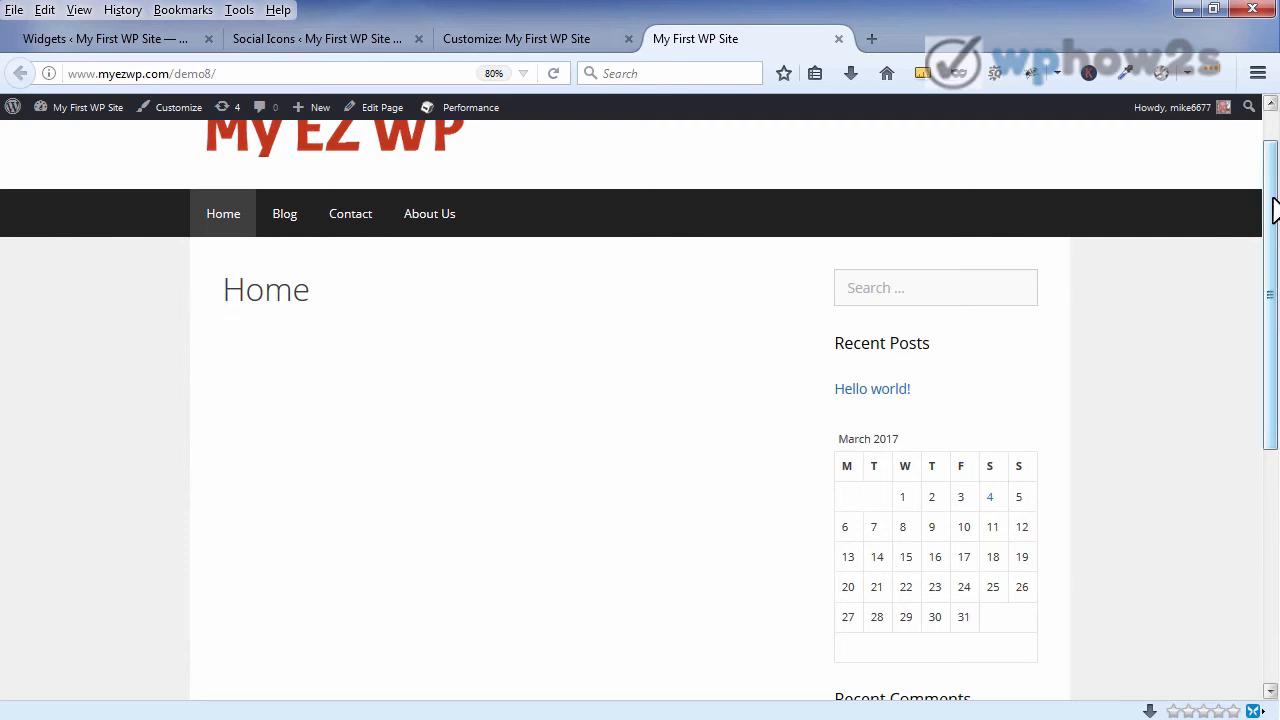
drag(1271, 206, 1200, 451)
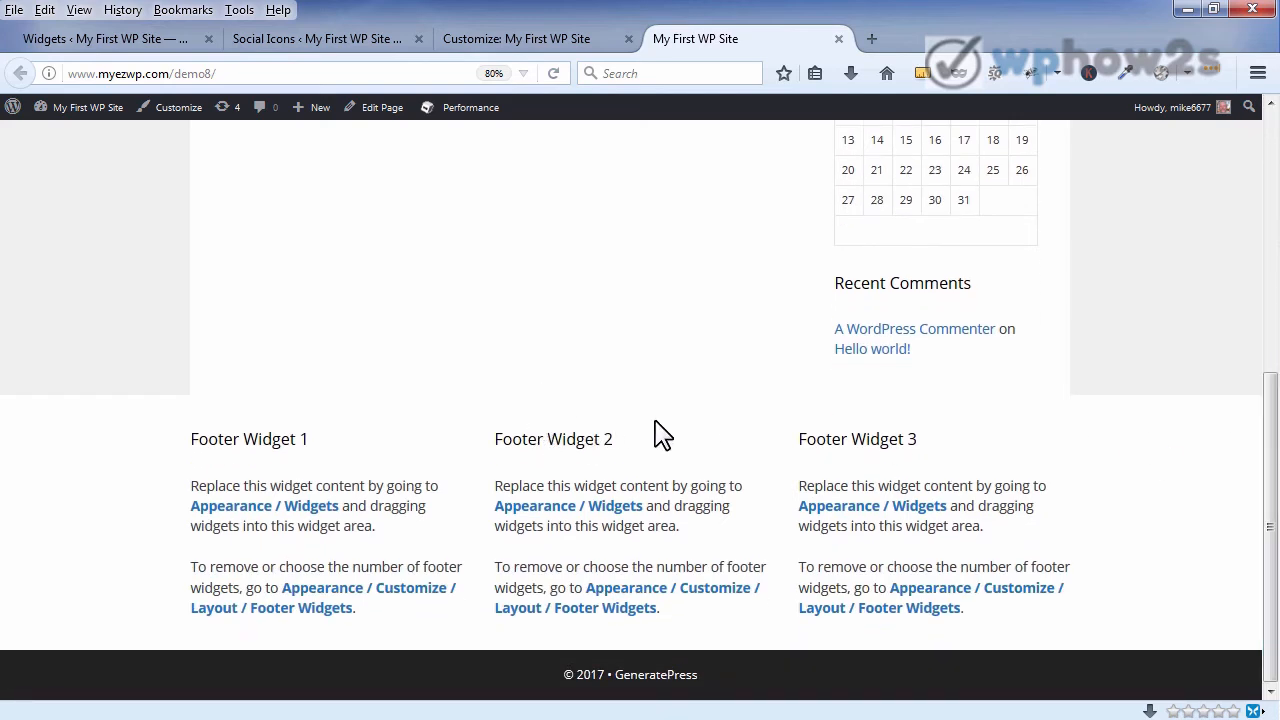
Remove the Recent Comments widget from the Right Sidebar and move its Recent Posts widget to Inactive Widgets.
click(135, 45)
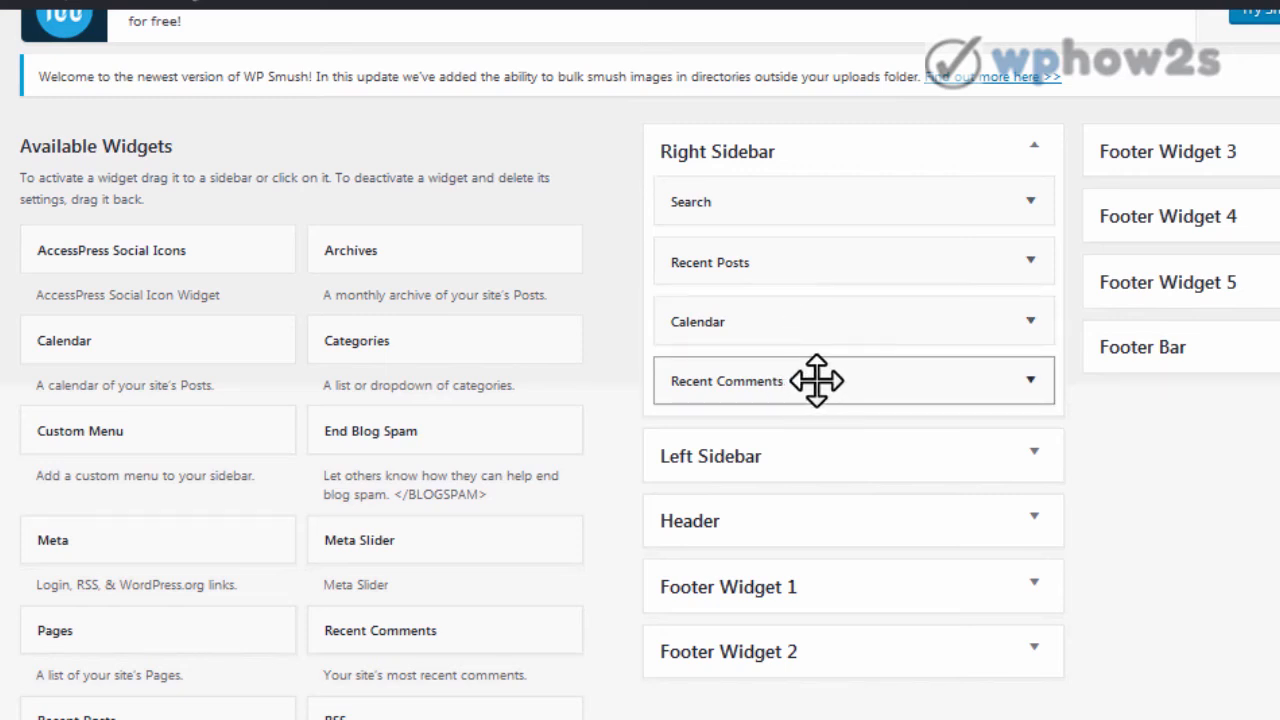
drag(816, 380, 340, 358)
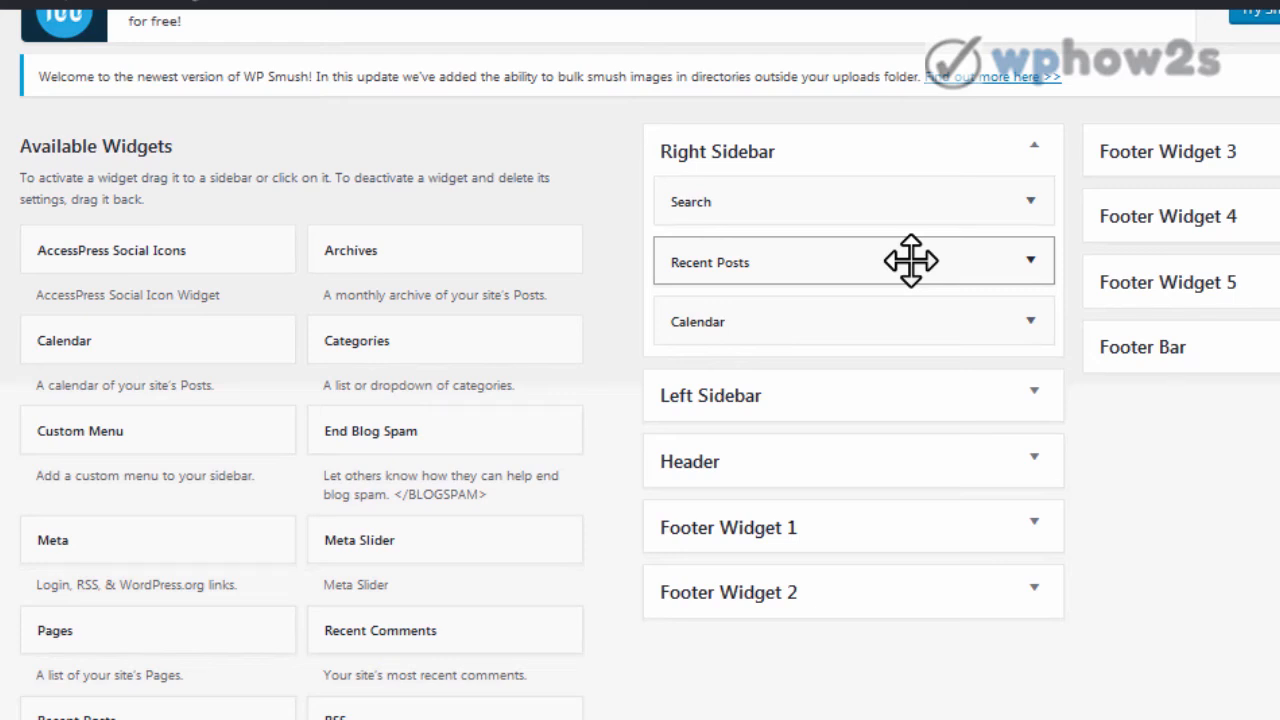
drag(910, 261, 342, 541)
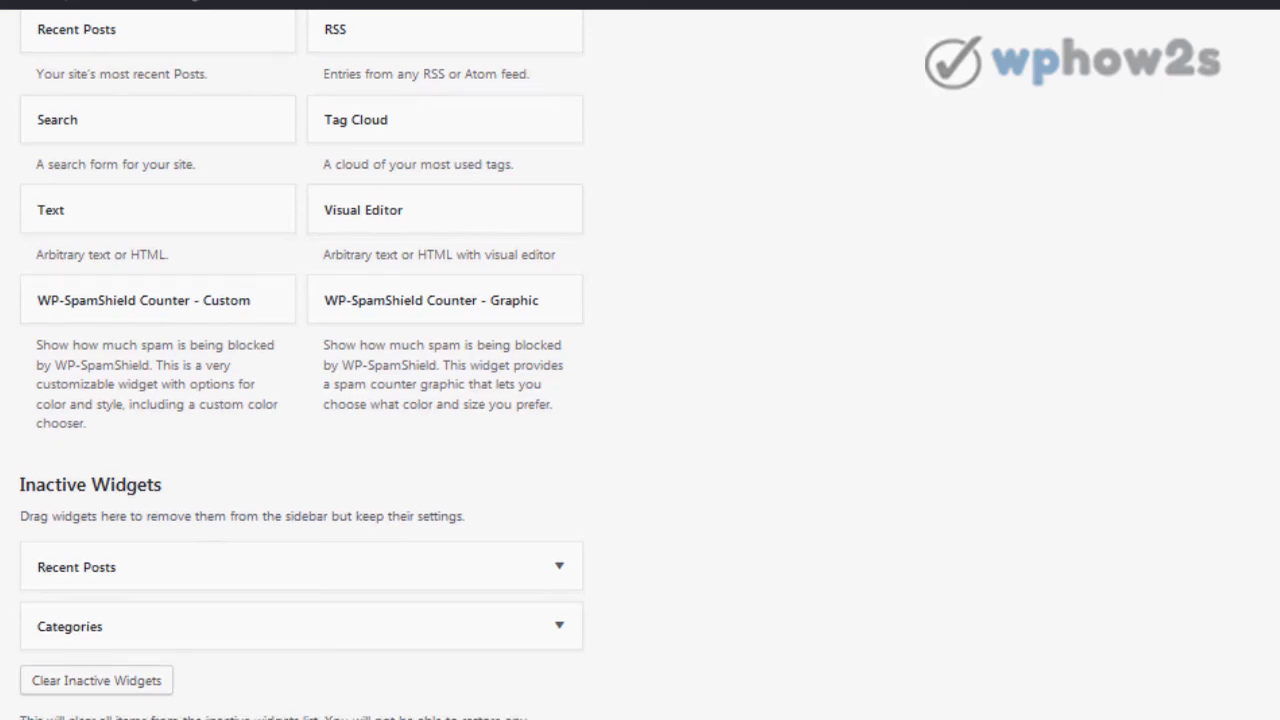
Add the AccessPress Social Icons widget to the Header area with the icon set "social" and save it.
scroll(640, 360, up, 6)
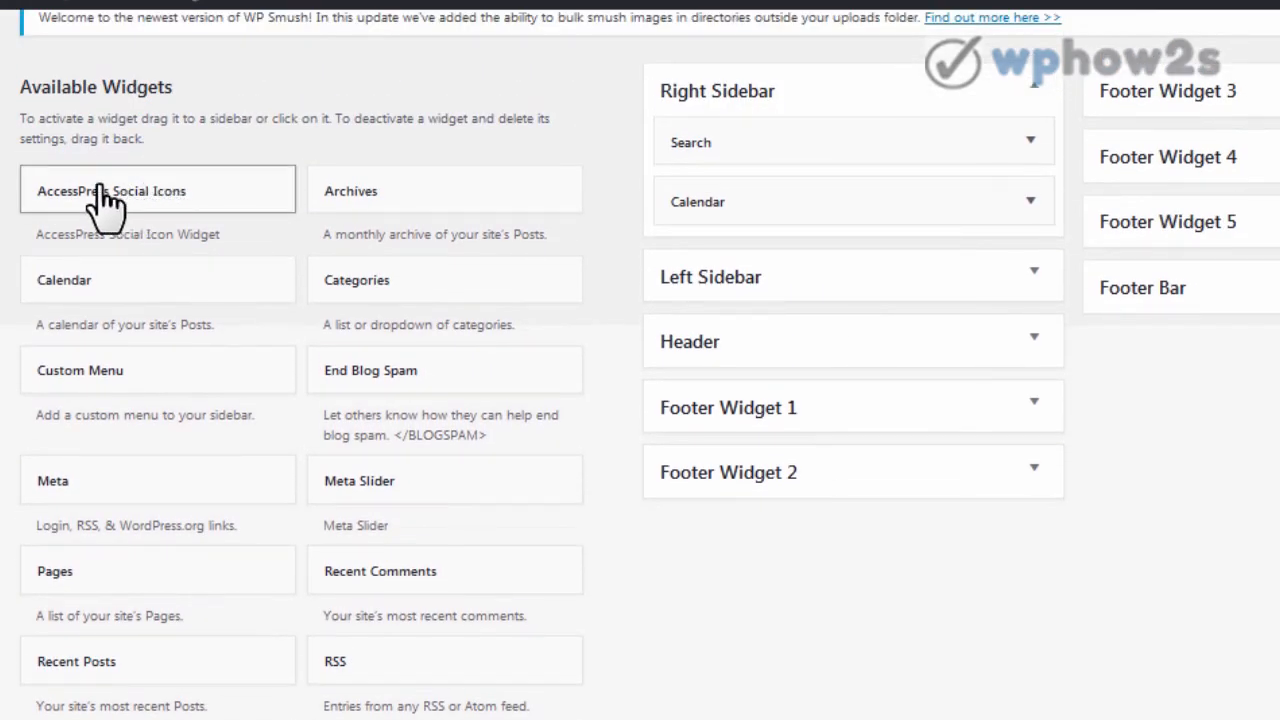
drag(100, 205, 734, 376)
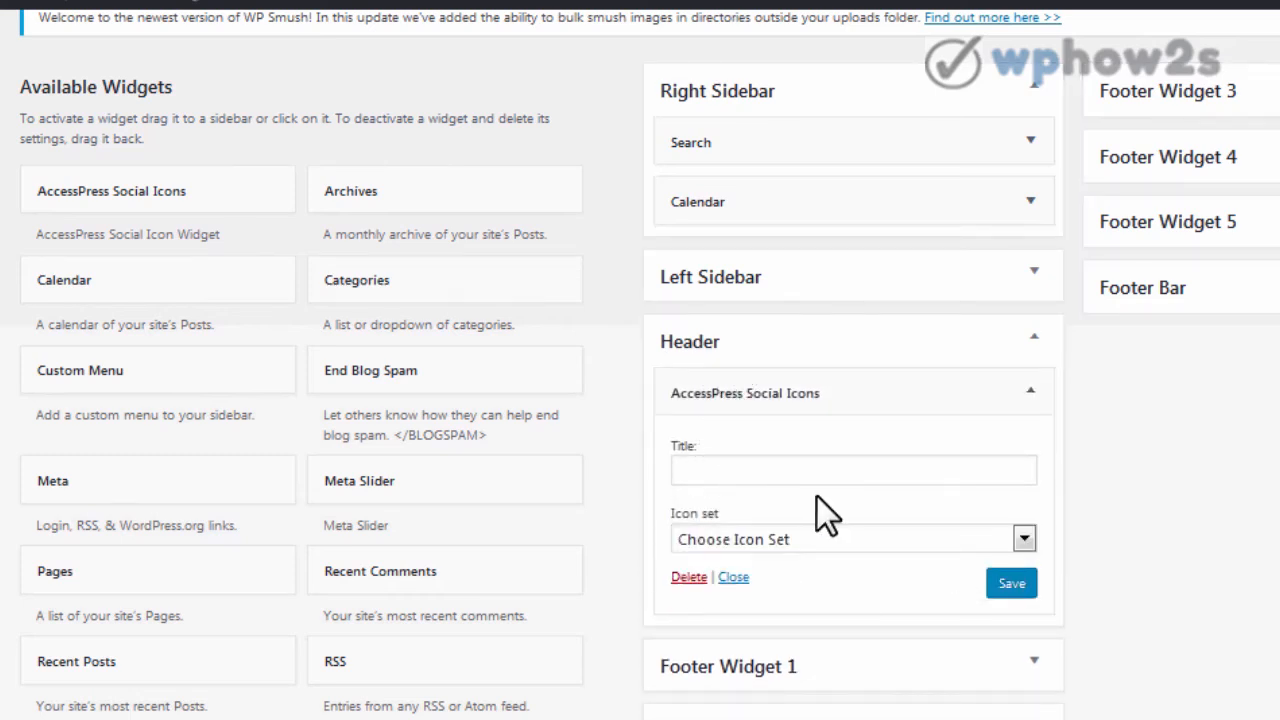
click(1024, 538)
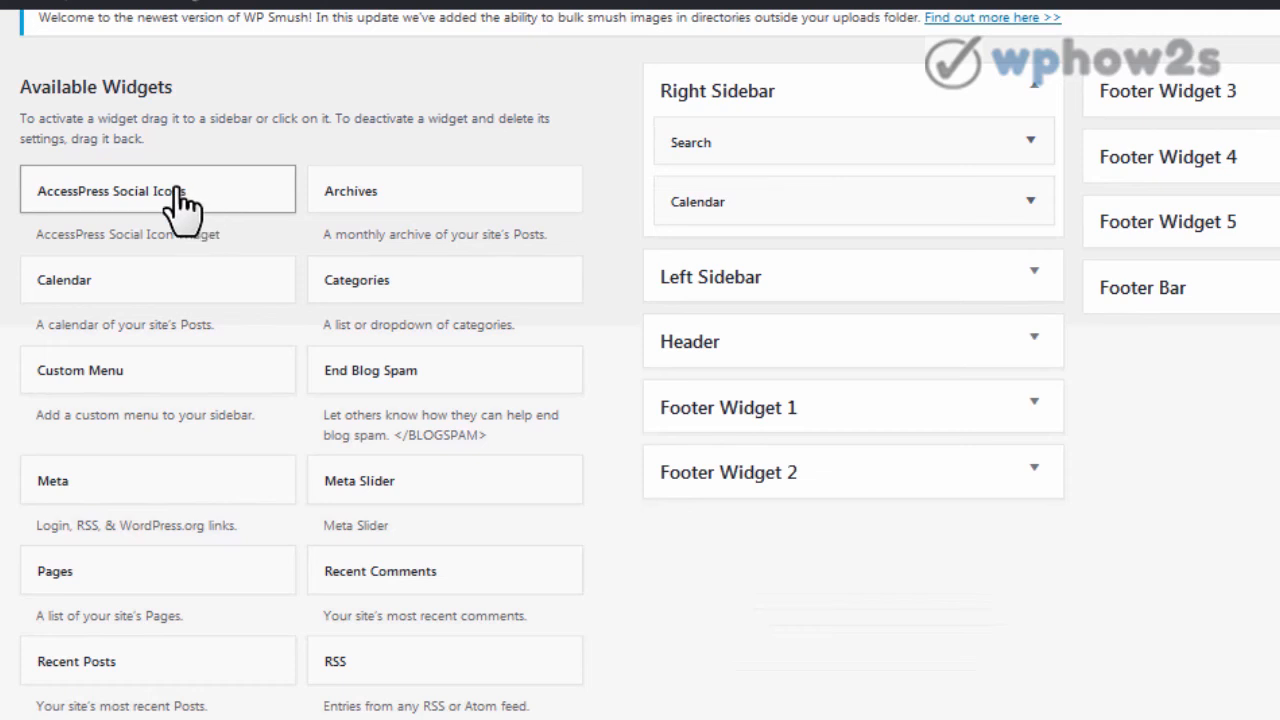
drag(177, 192, 780, 360)
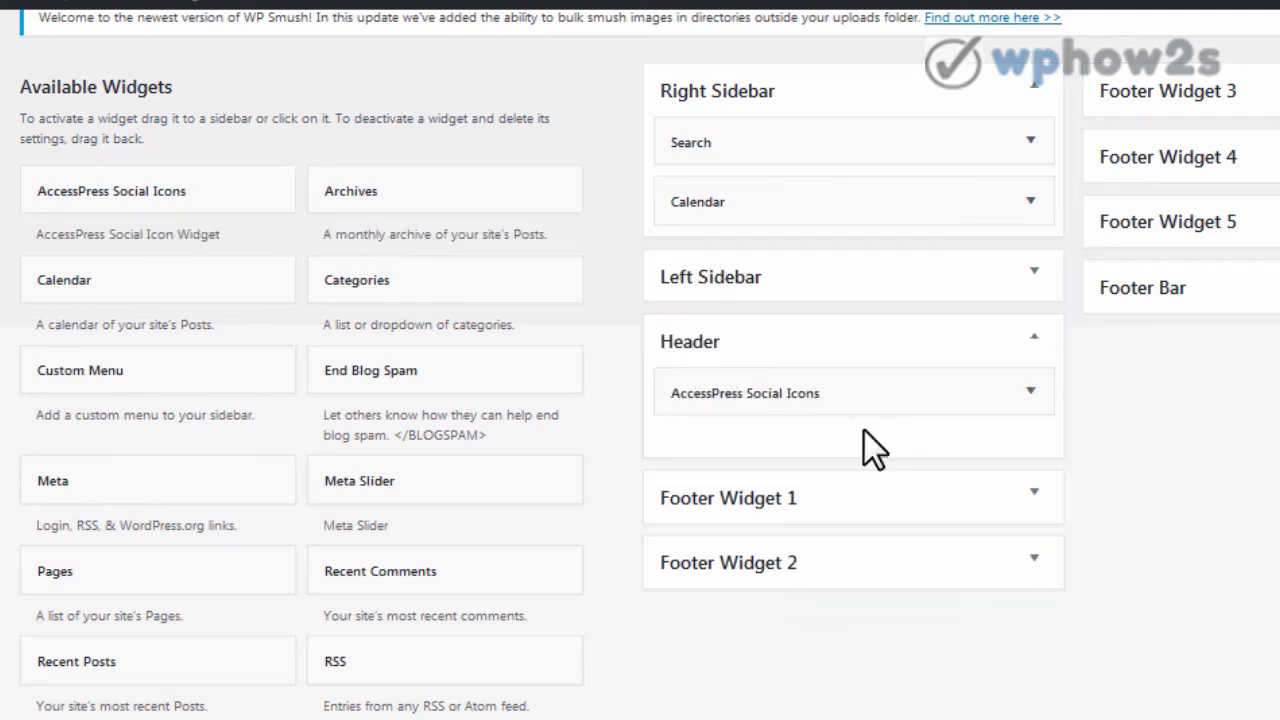
click(1030, 393)
click(1024, 539)
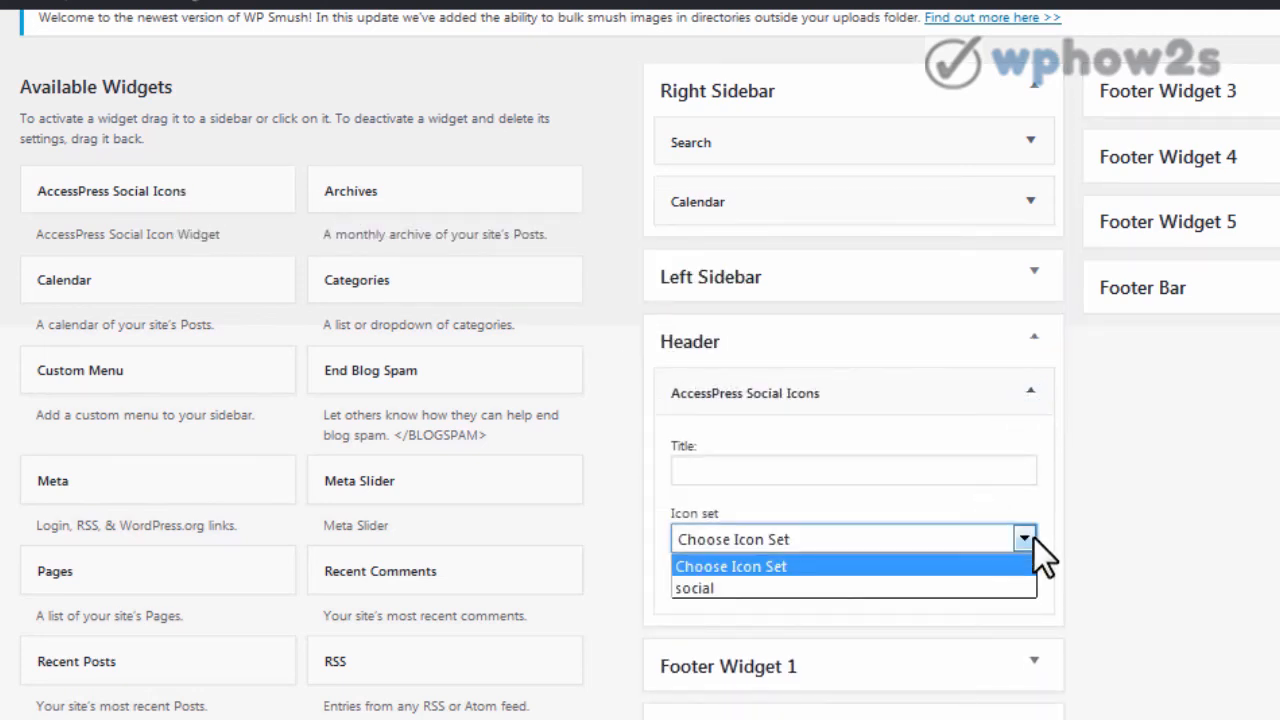
click(919, 589)
click(1005, 588)
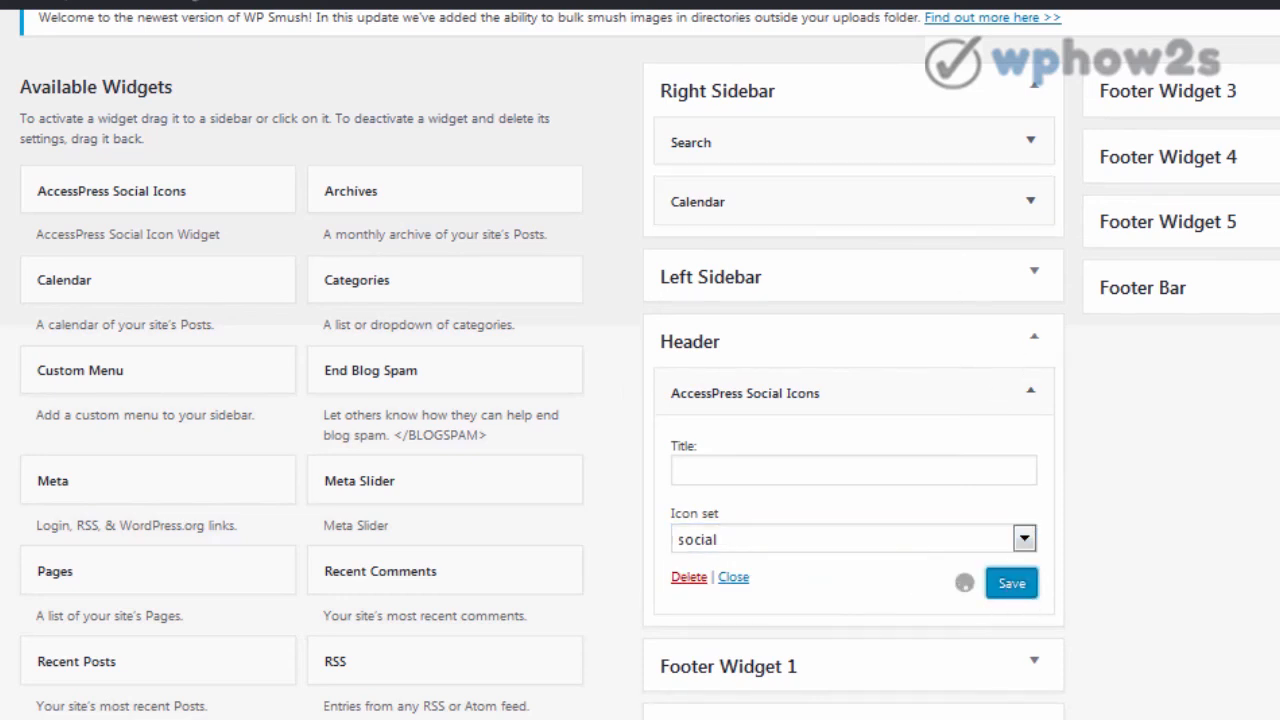
Reload the live home page and test the Facebook icon's link in the header.
click(697, 39)
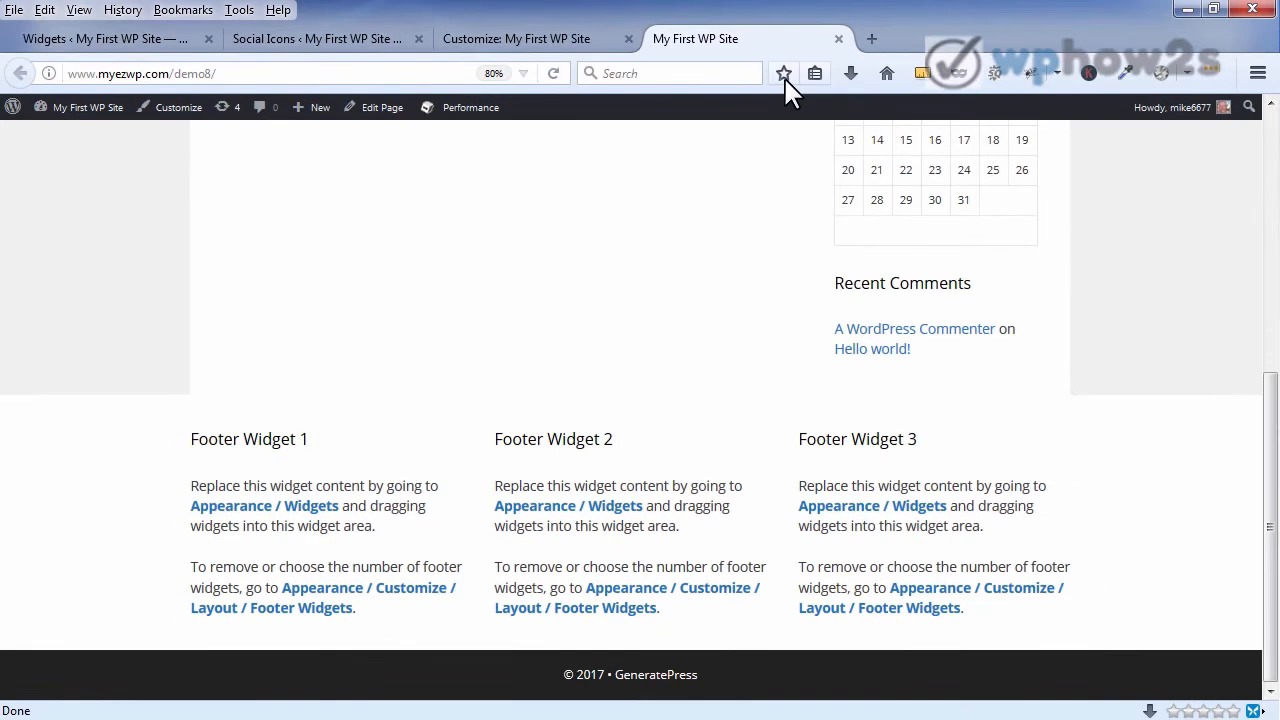
right_click(757, 55)
click(824, 62)
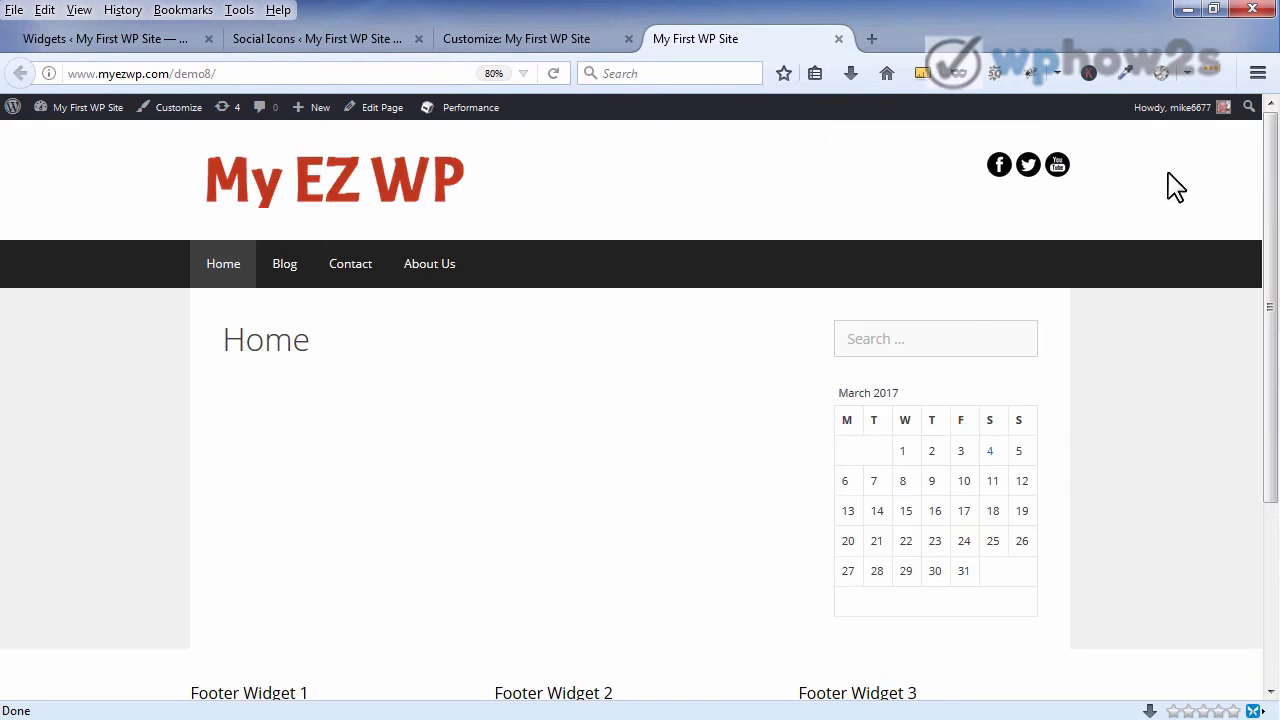
click(999, 166)
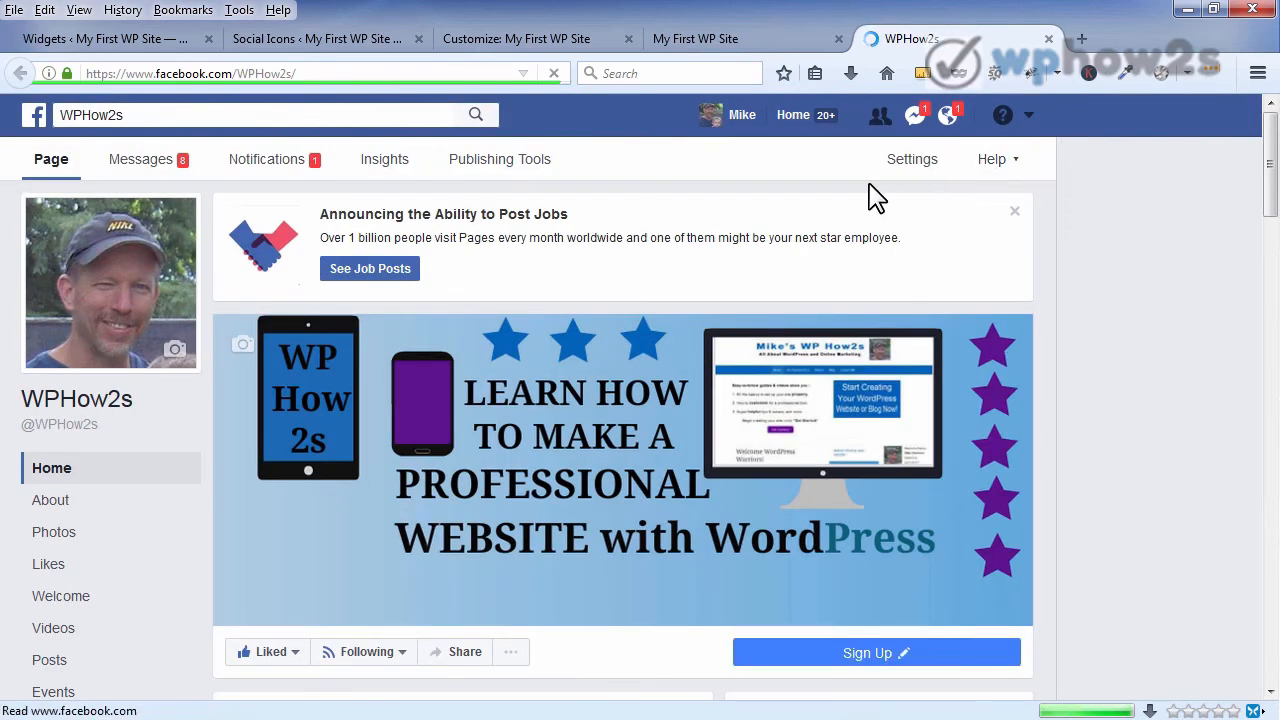
click(1048, 38)
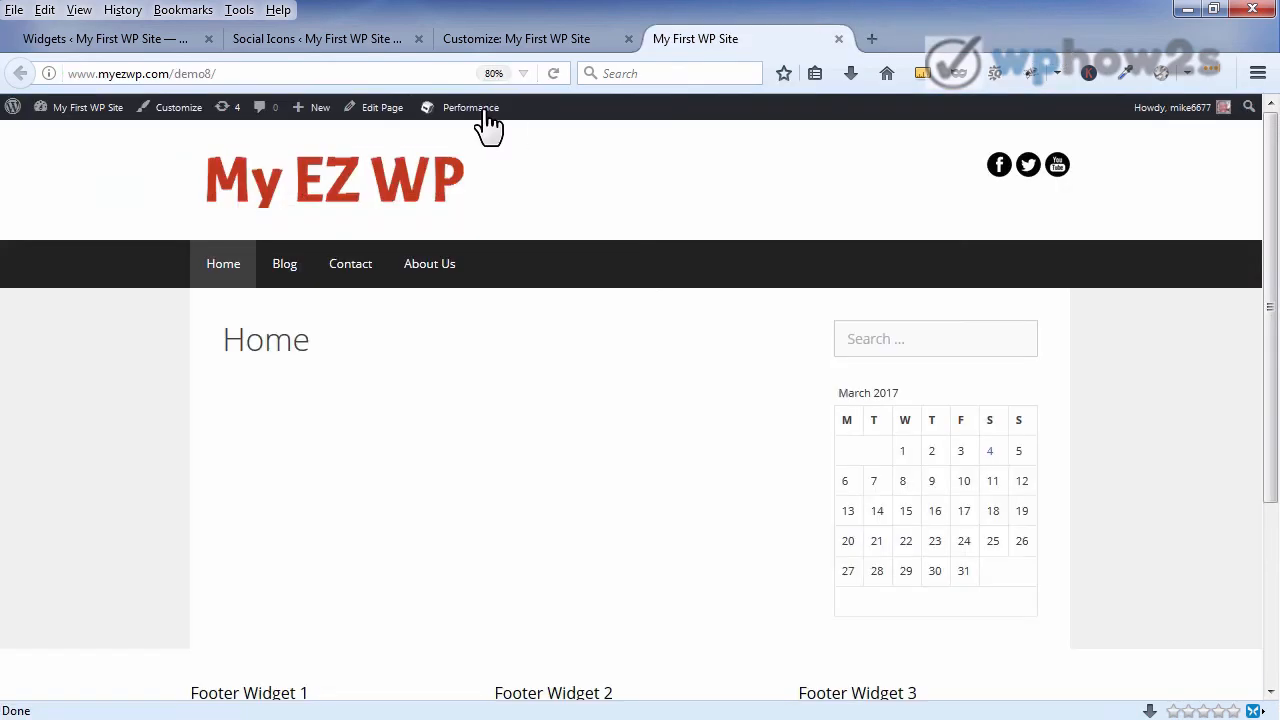
Copy the shortcode [aps-social id="3"] of the "social" icon set.
click(340, 48)
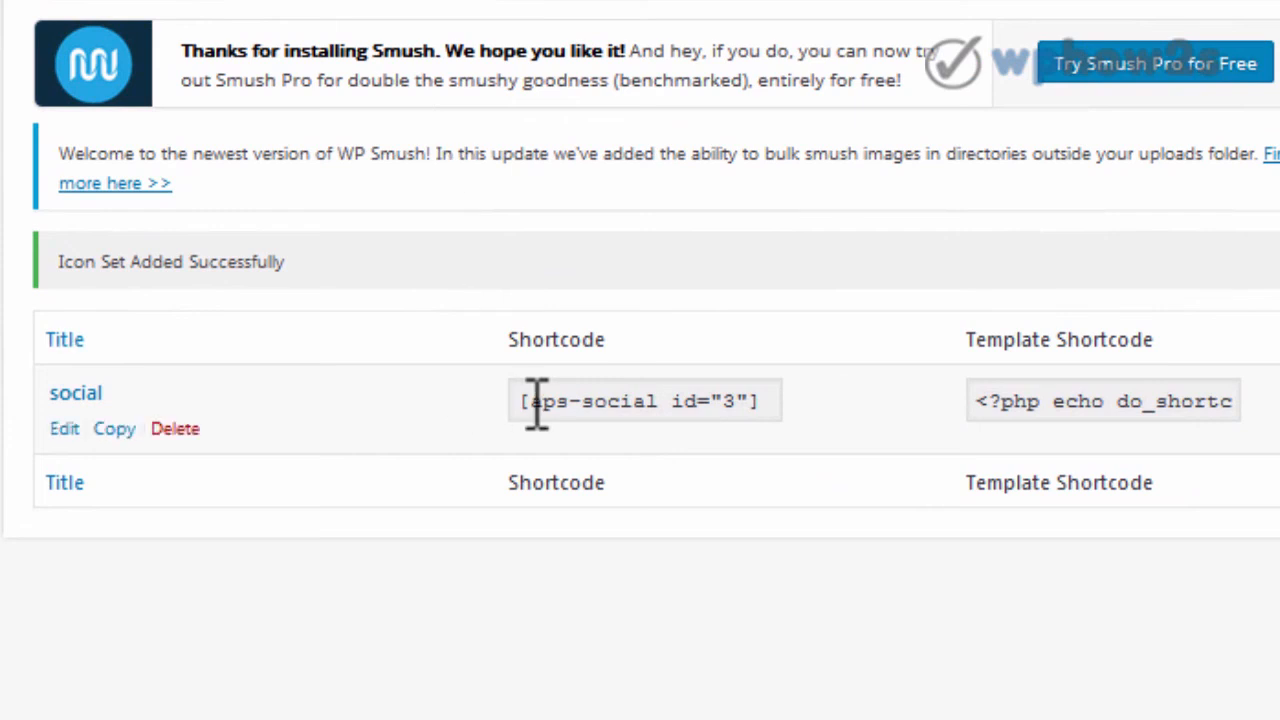
click(607, 390)
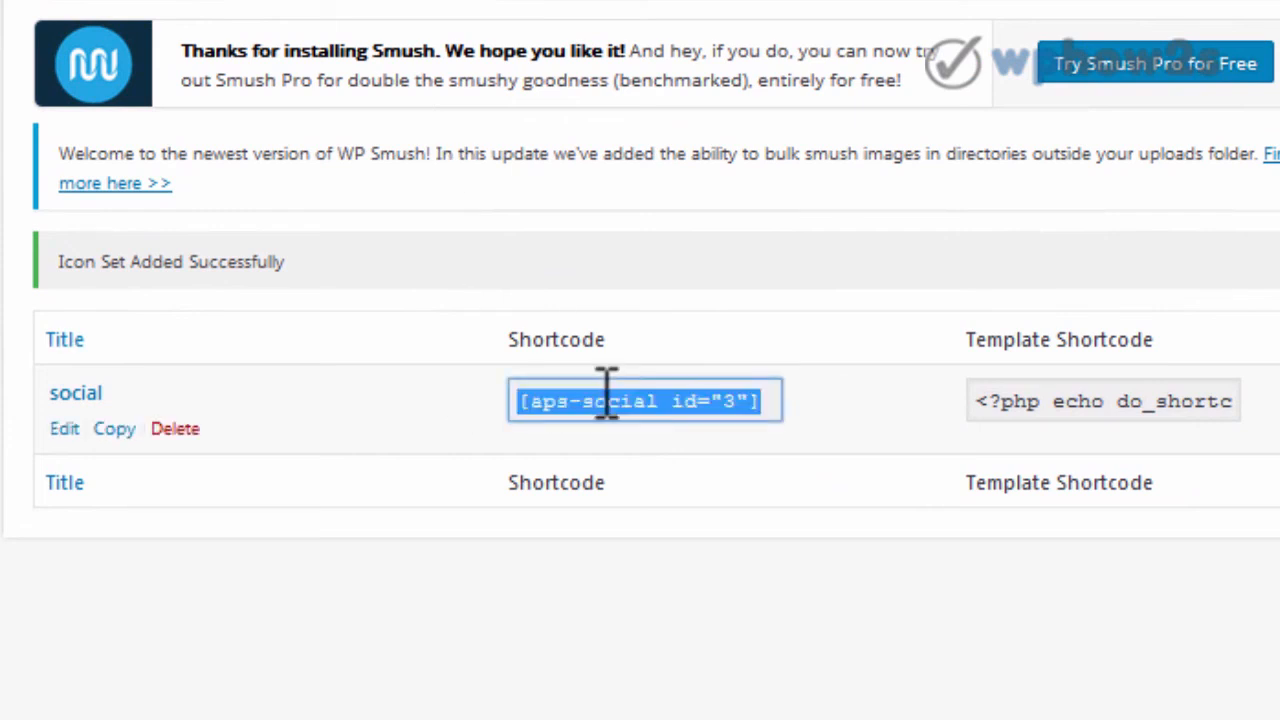
right_click(607, 392)
click(690, 515)
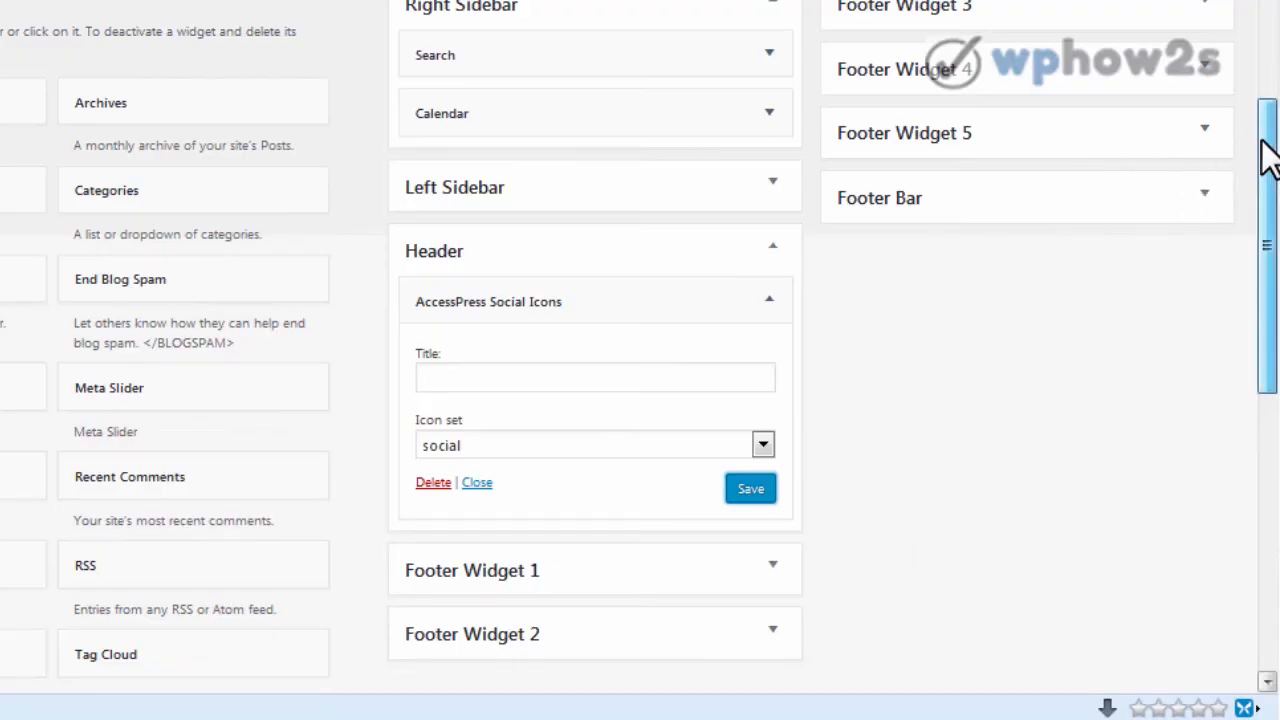
Add a Visual Editor widget to Footer Widget 1 containing the shortcode [aps-social id="3"] and save it.
drag(1268, 155, 1265, 205)
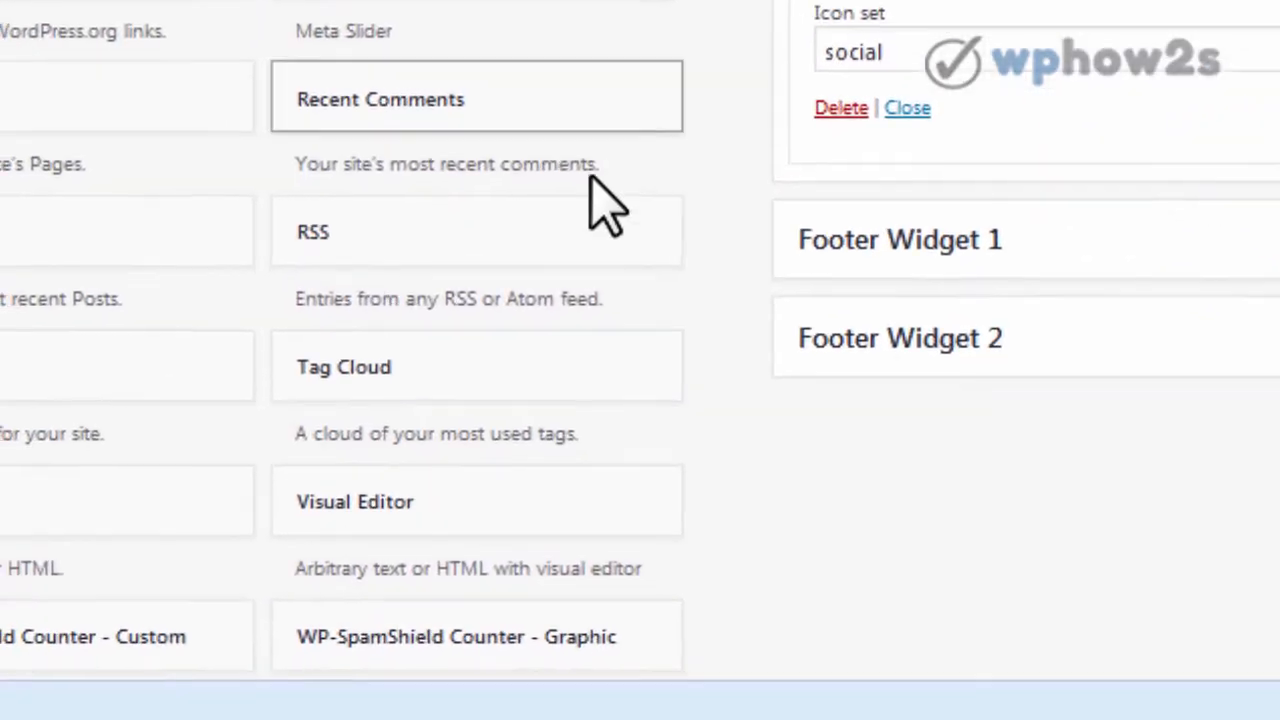
drag(430, 505, 870, 255)
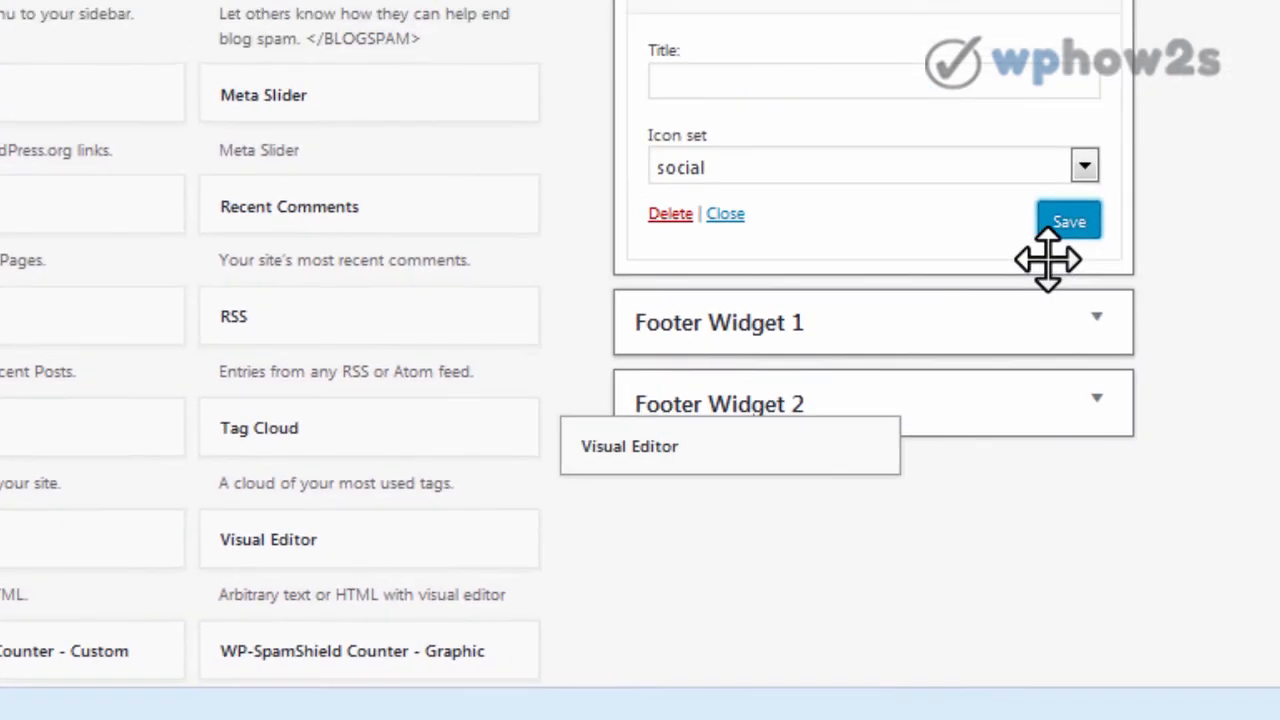
drag(528, 530, 531, 529)
scroll(89, 127, down, 6)
right_click(185, 138)
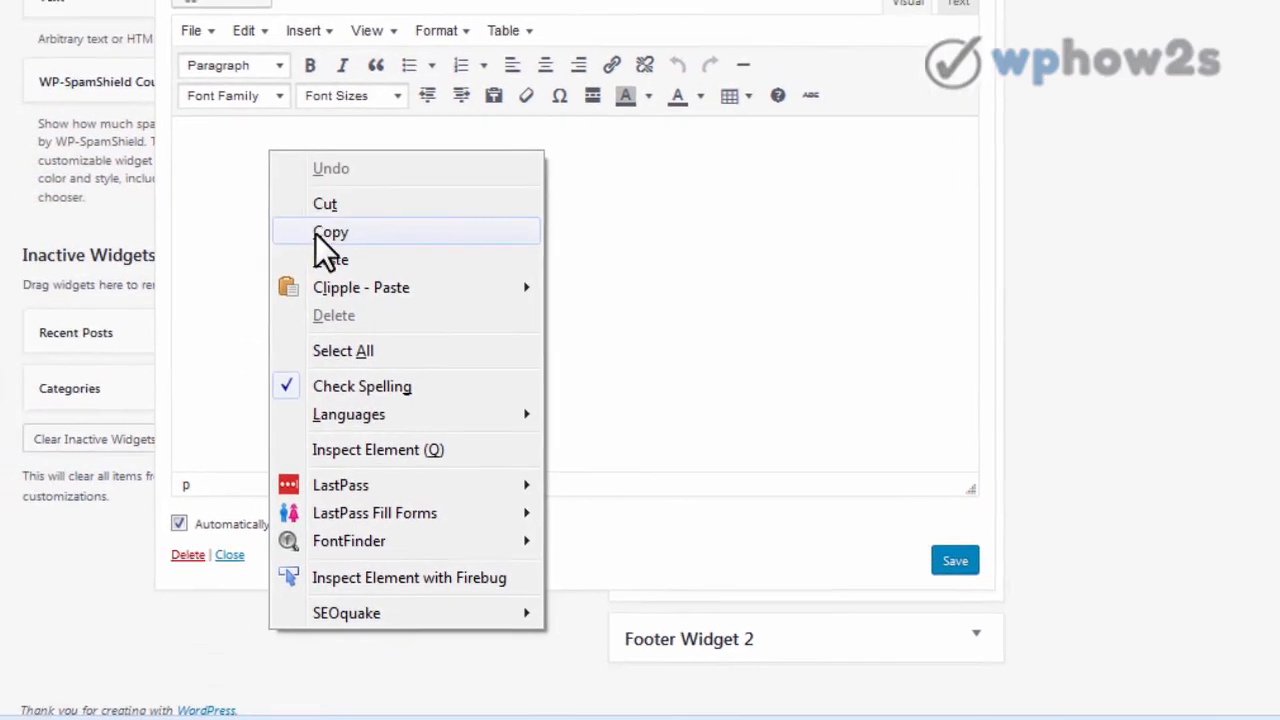
click(225, 245)
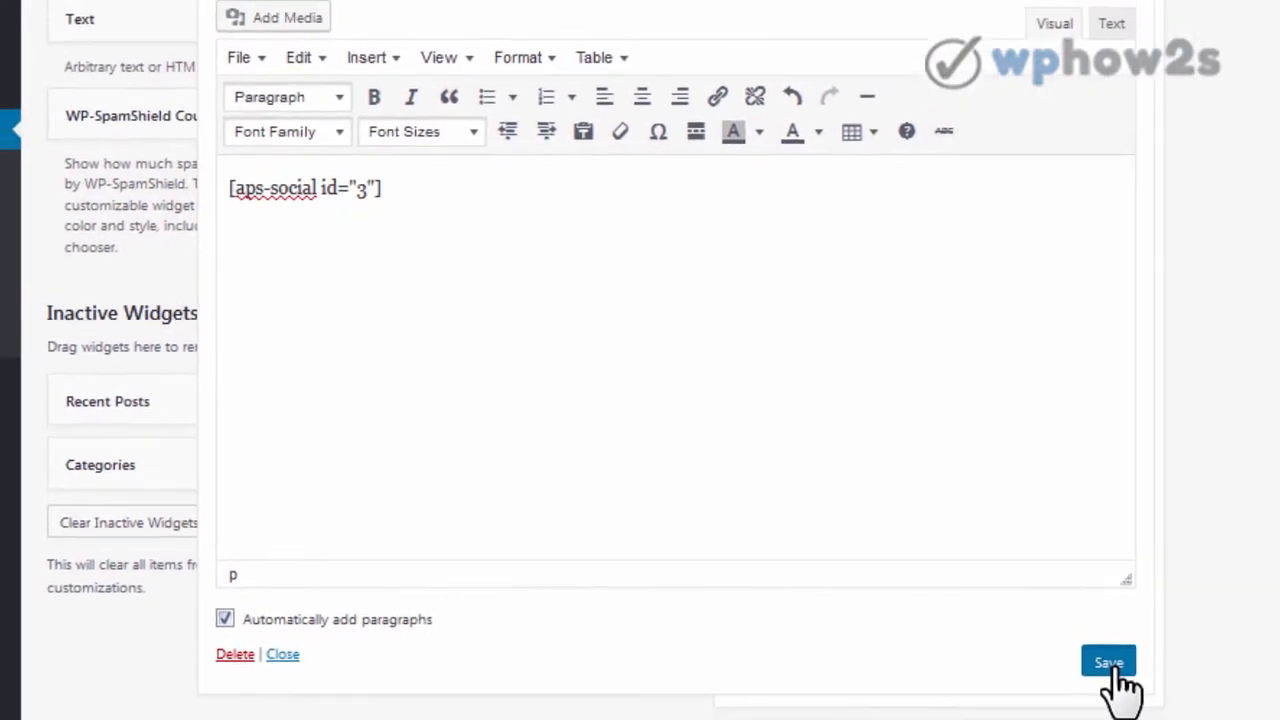
click(1110, 664)
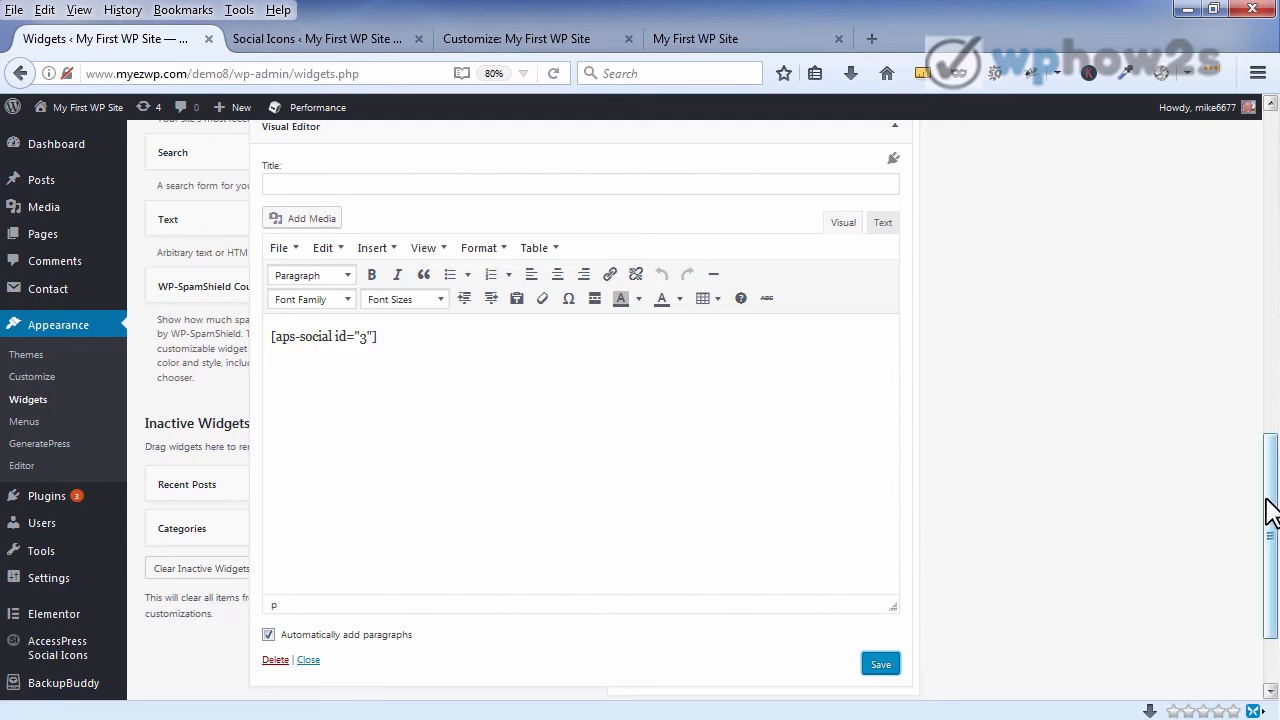
Reload the live home page and check the social icons in the first footer widget area.
drag(1271, 514, 928, 128)
click(745, 38)
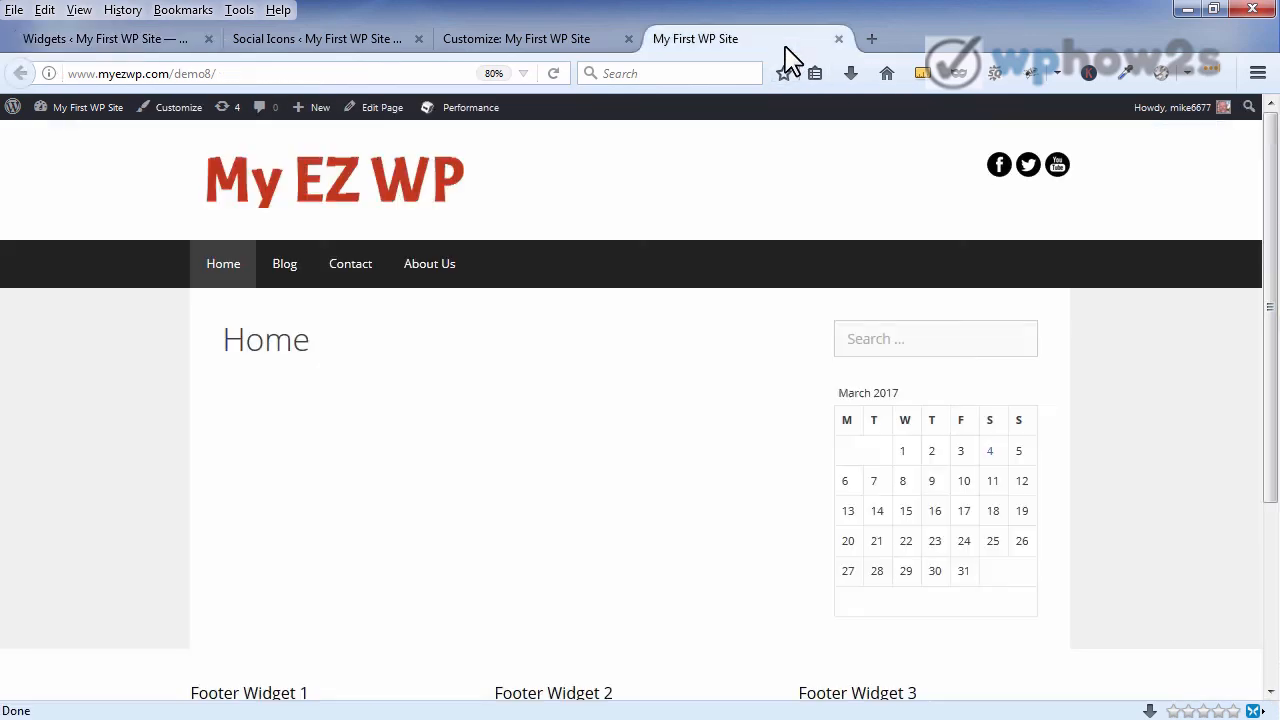
right_click(785, 47)
click(829, 60)
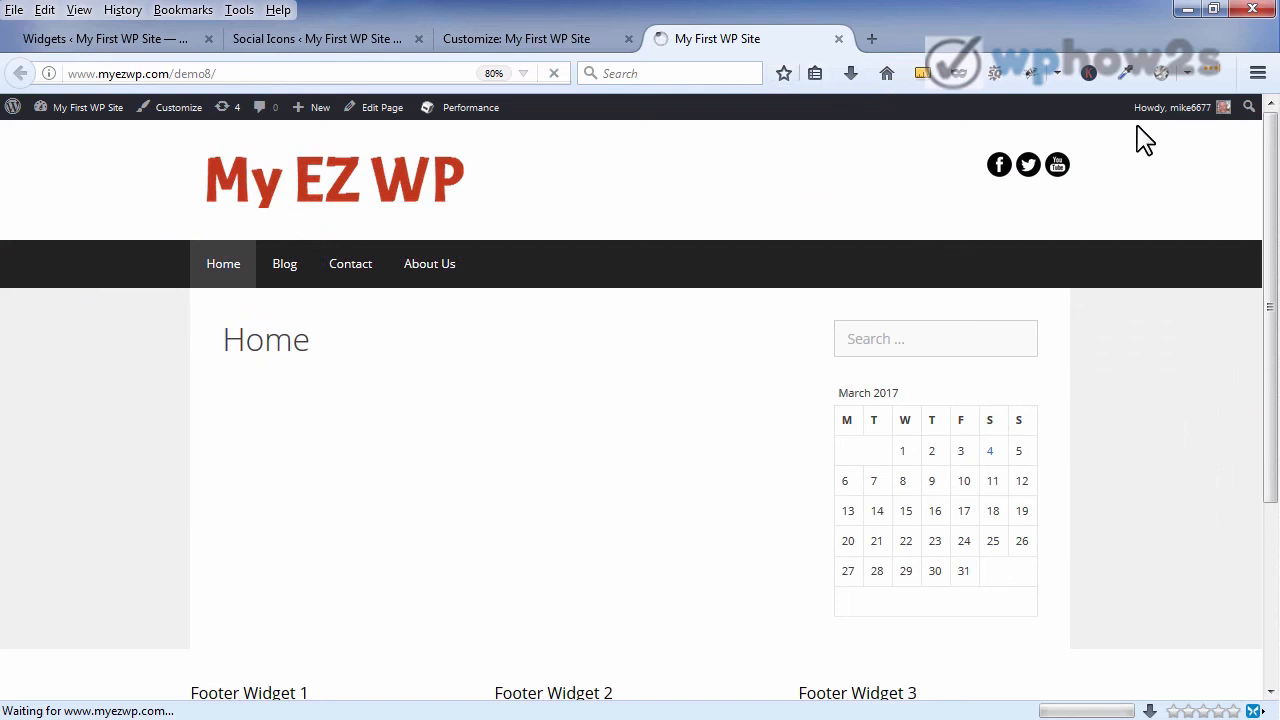
drag(1270, 150, 1260, 323)
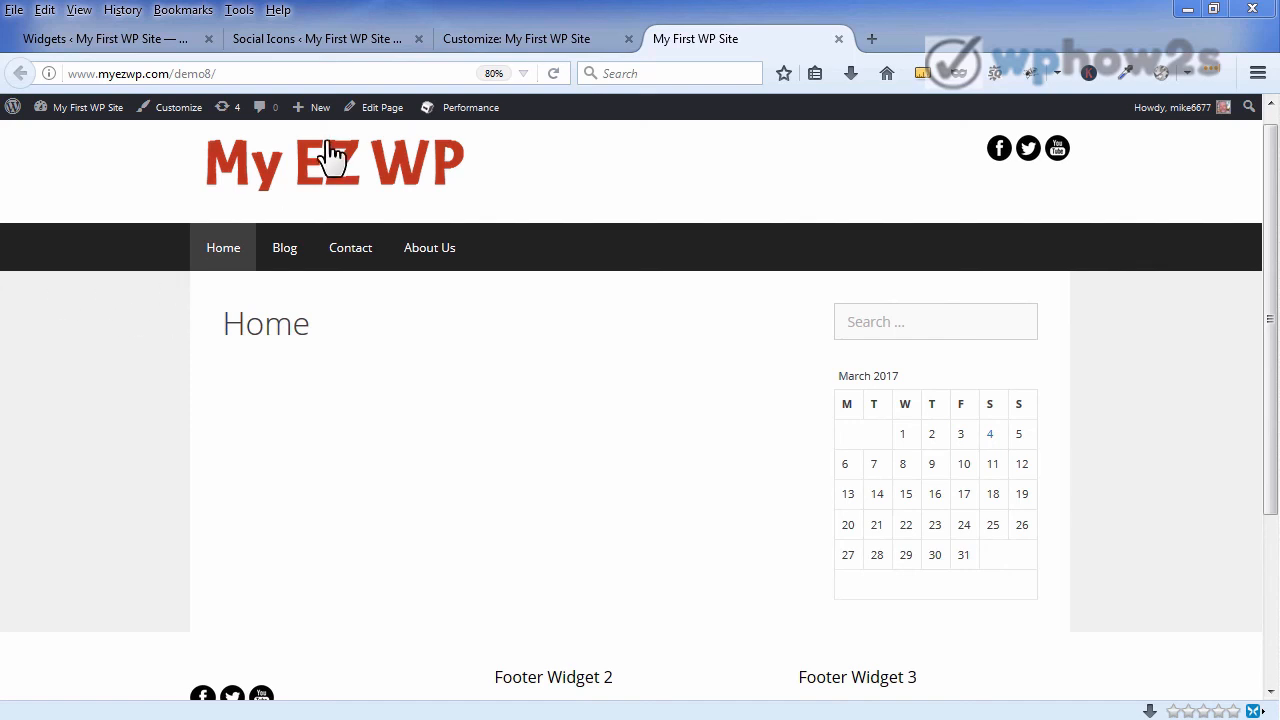
Set the Header Width to Contained in the site customizer's header layout.
click(478, 42)
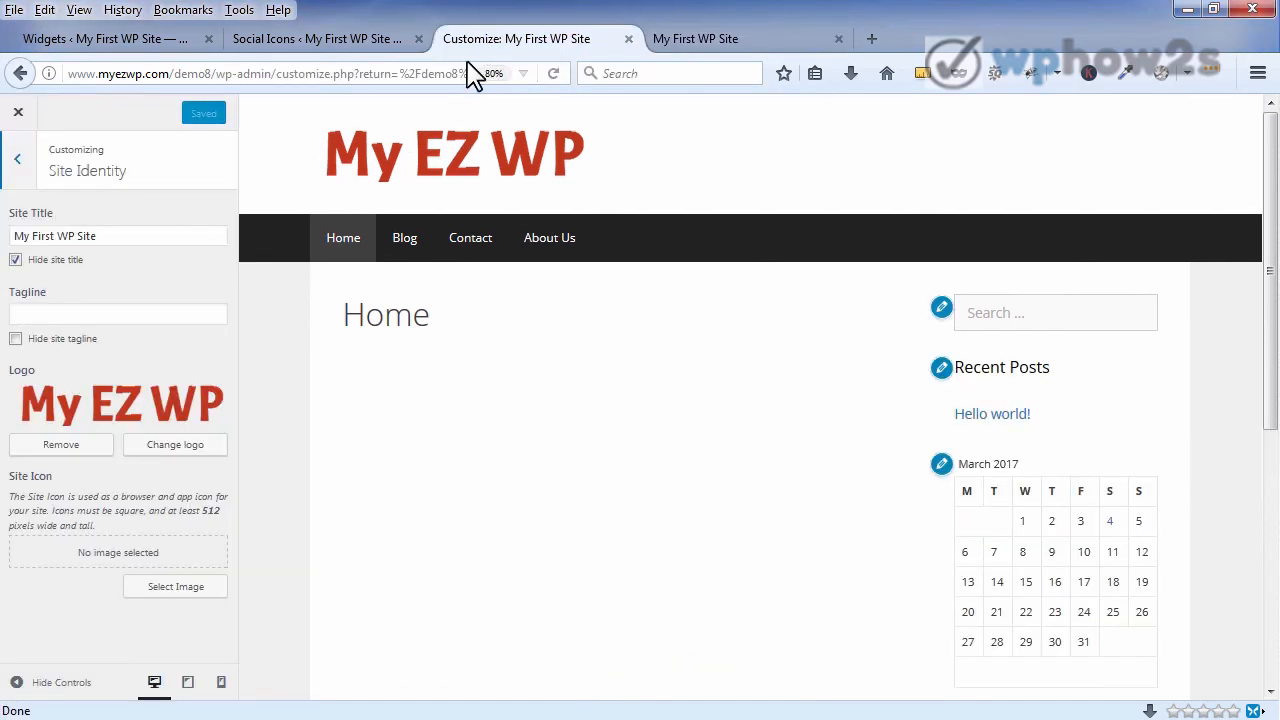
click(20, 162)
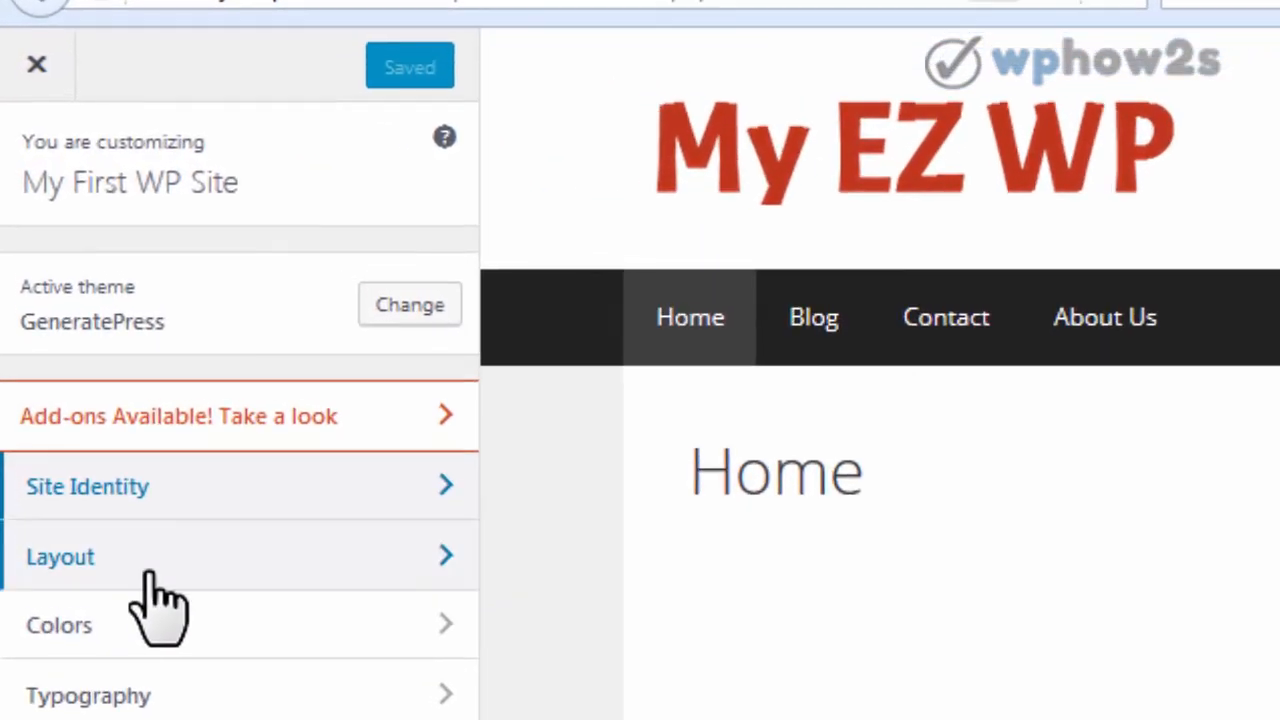
click(158, 560)
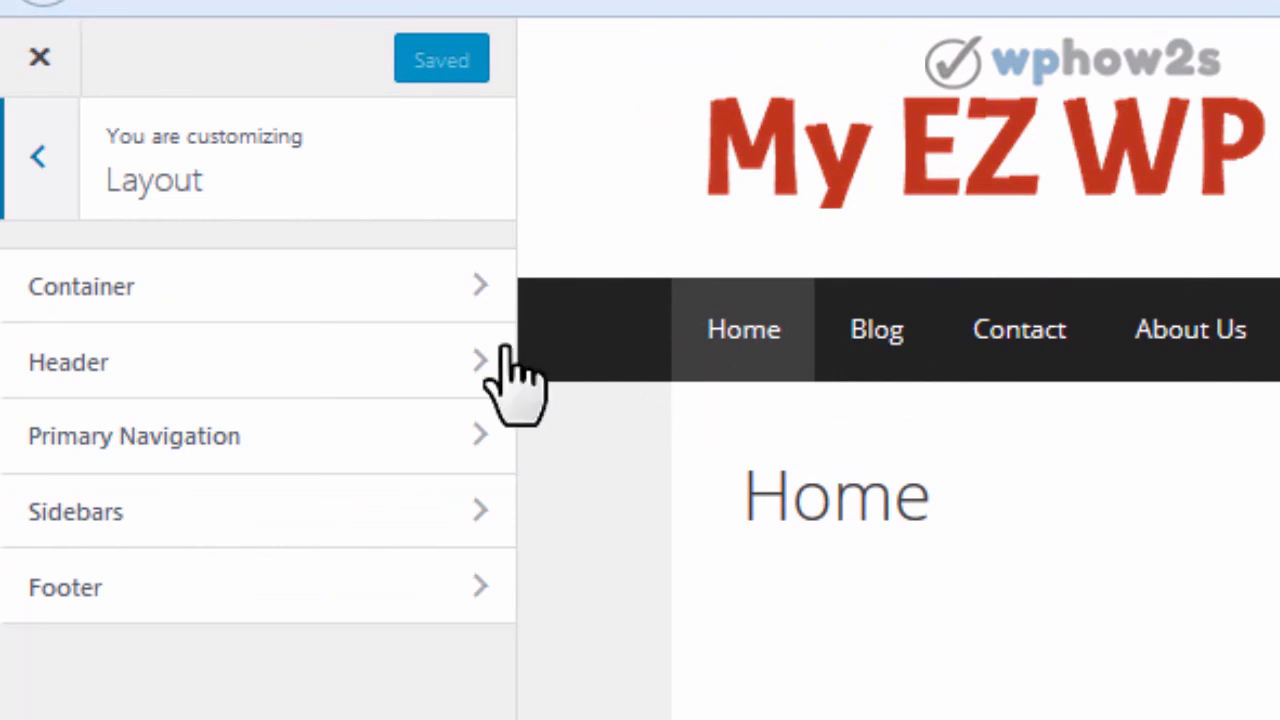
click(412, 360)
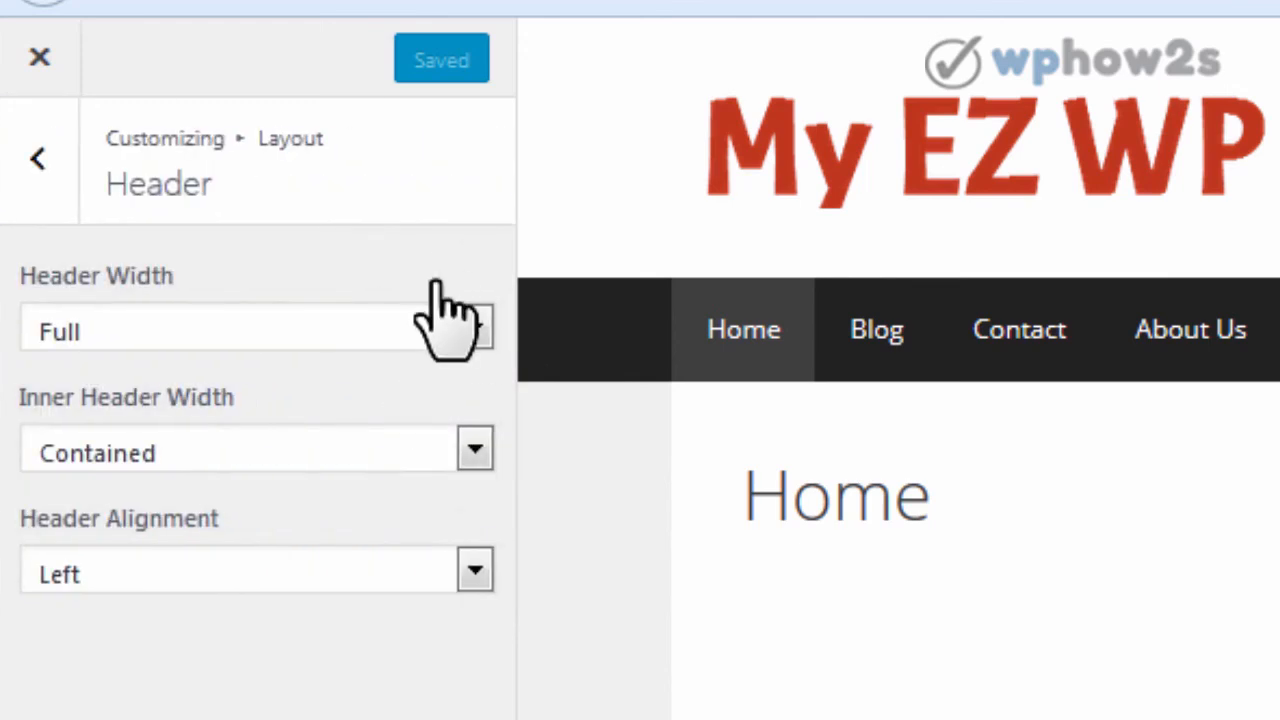
click(472, 338)
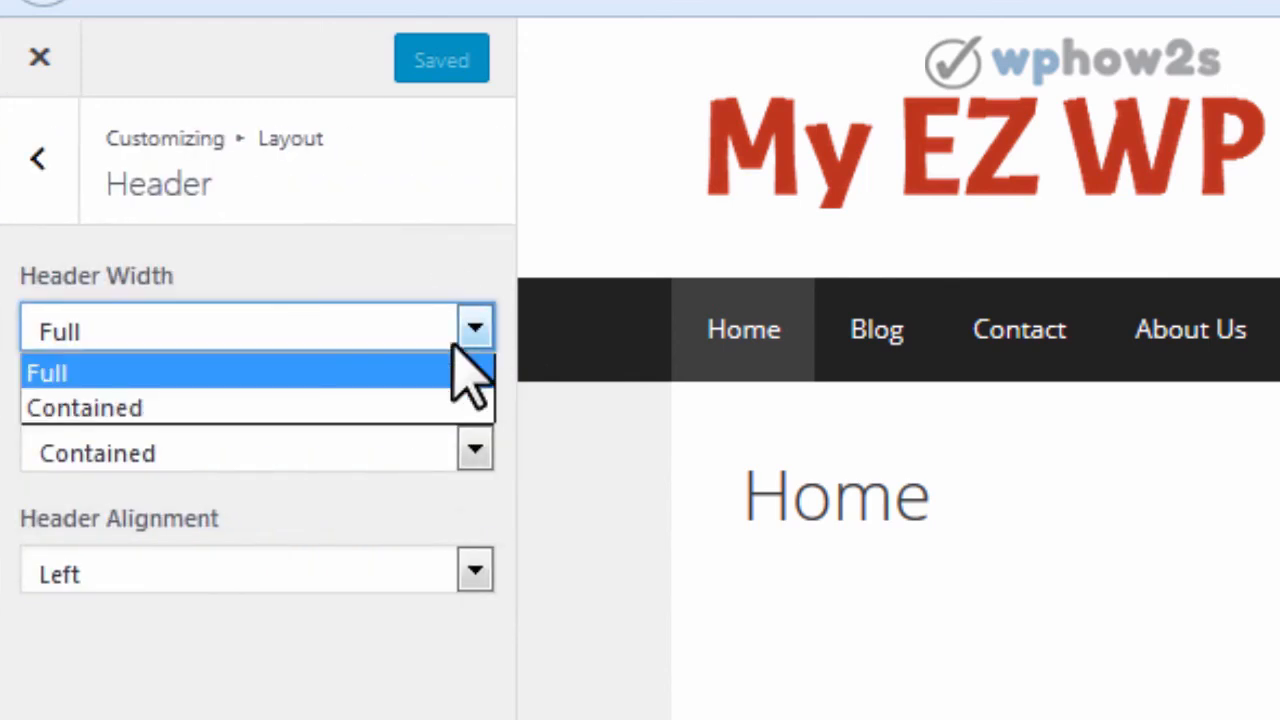
click(371, 429)
Set the primary navigation's Navigation Width to Contained, and save and publish the layout changes.
click(40, 158)
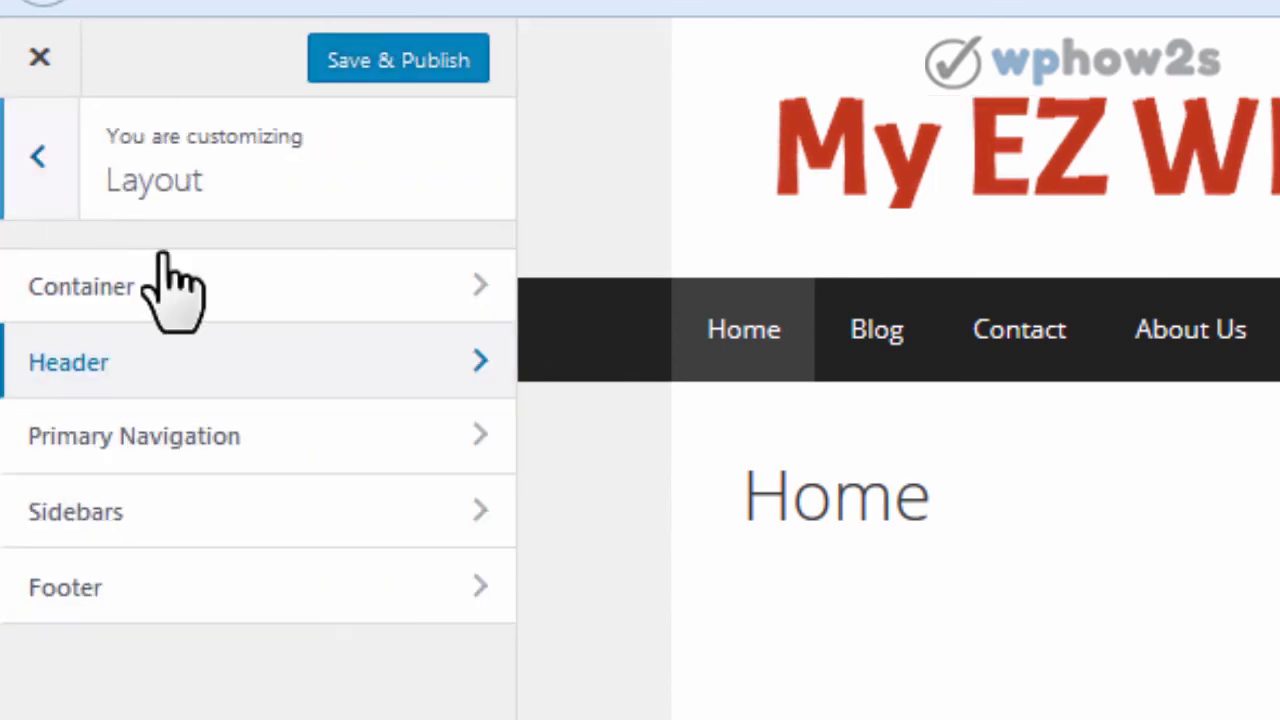
click(232, 440)
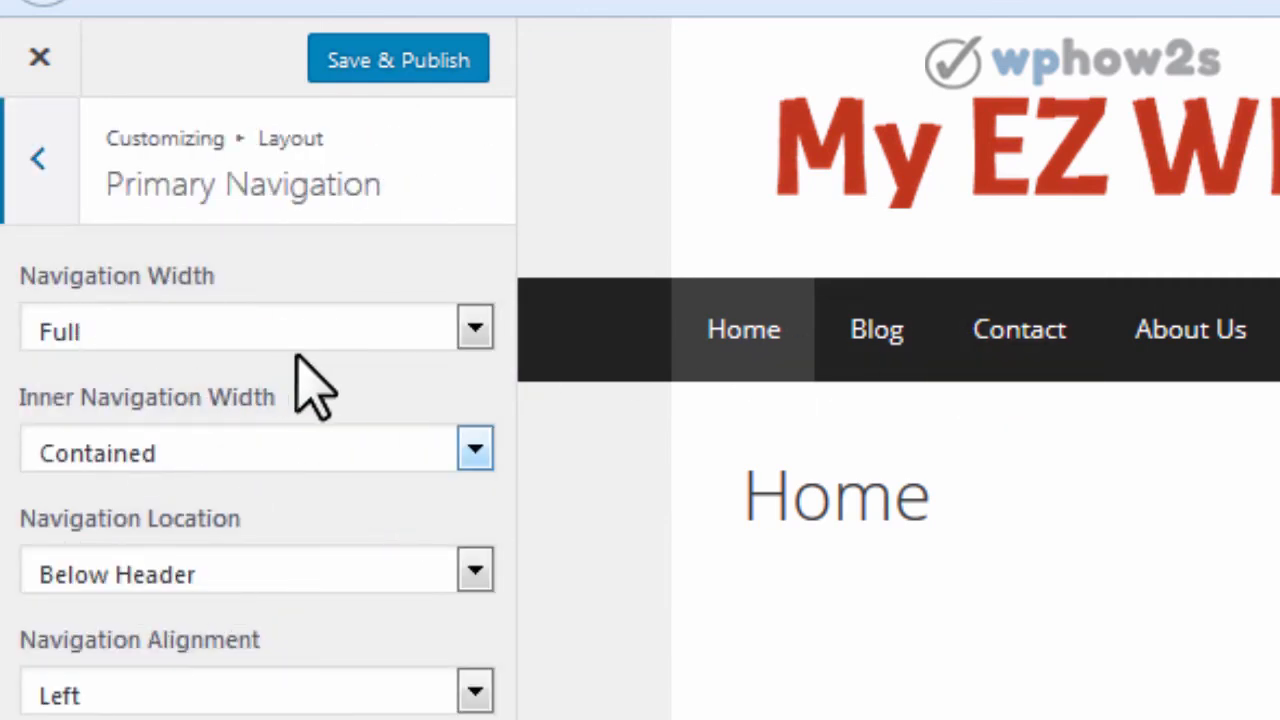
click(476, 336)
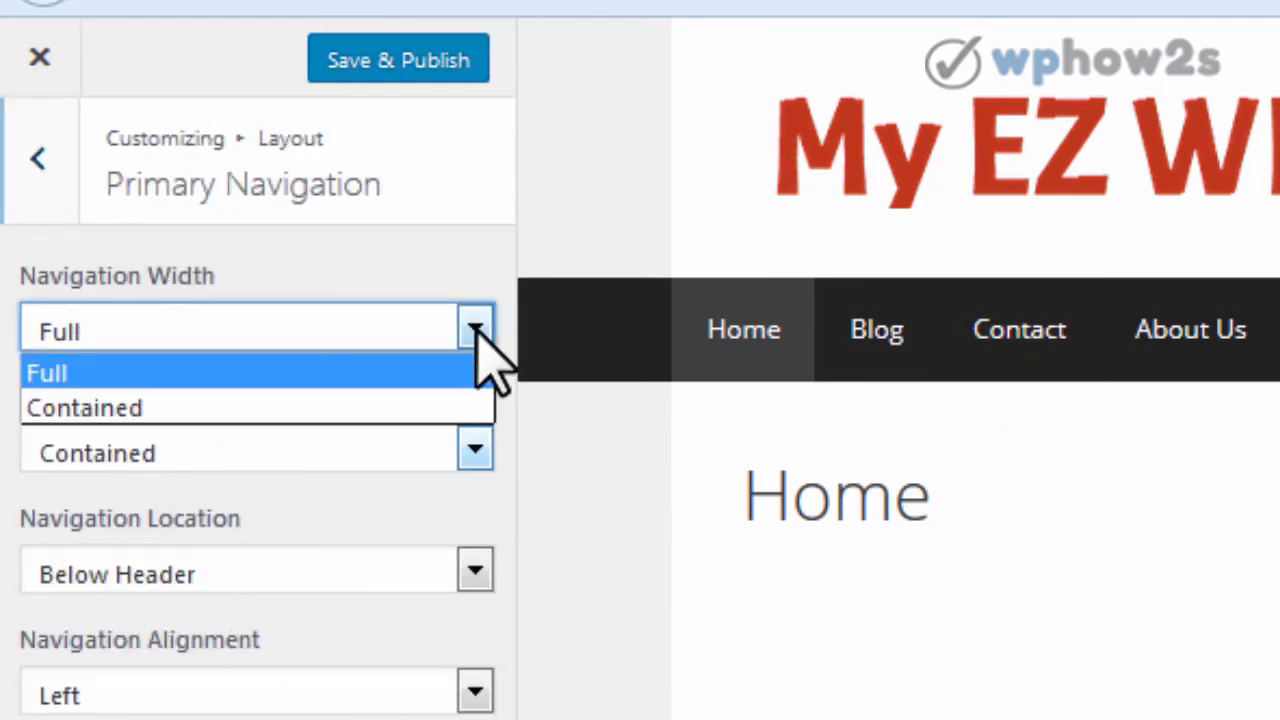
click(395, 410)
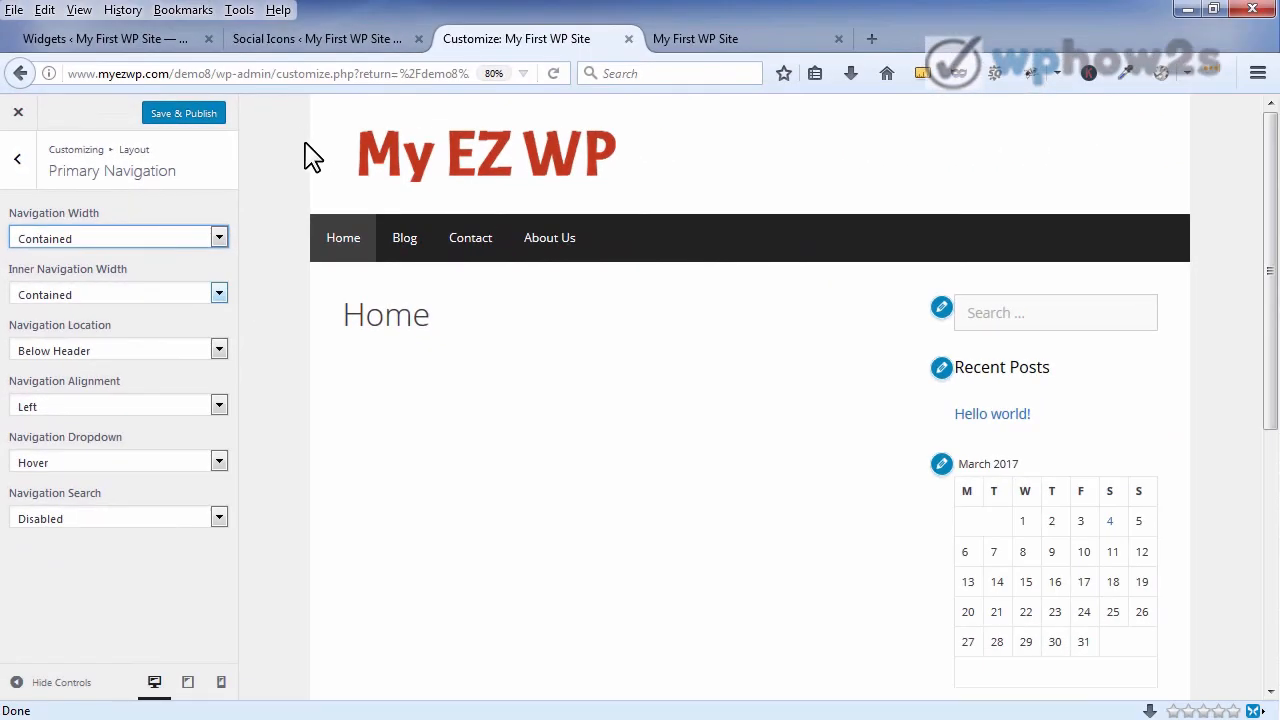
click(199, 117)
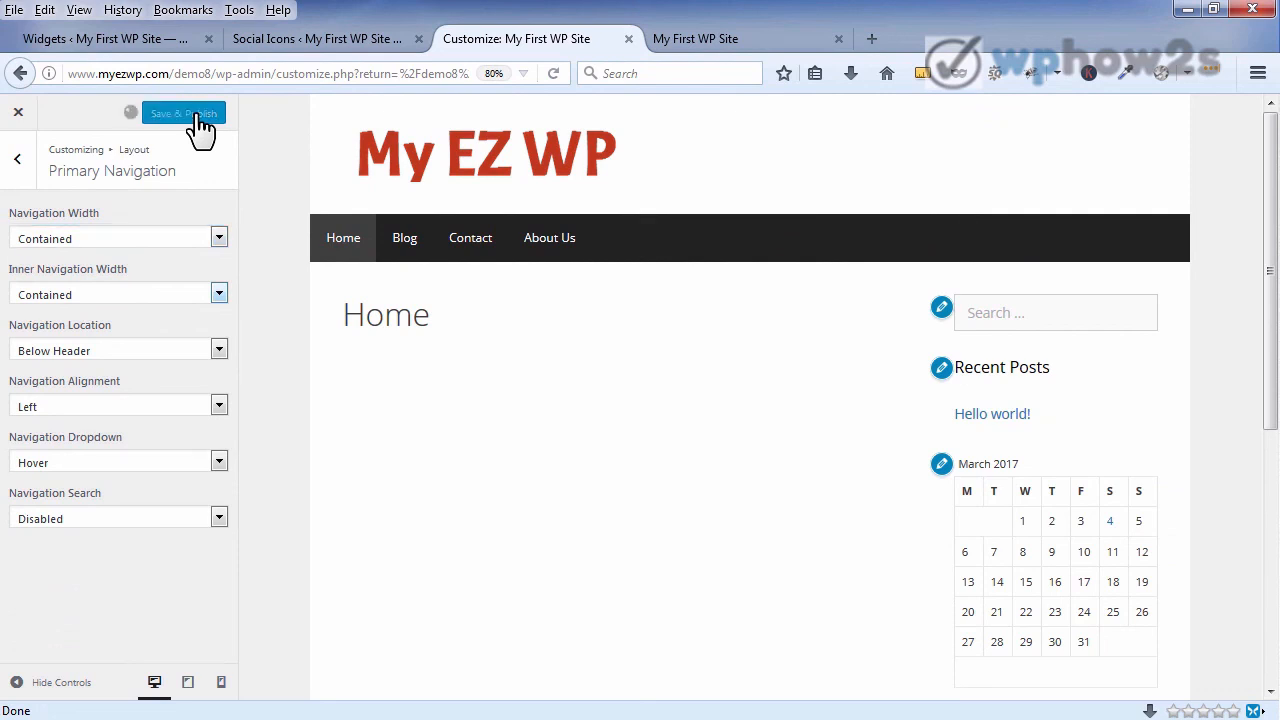